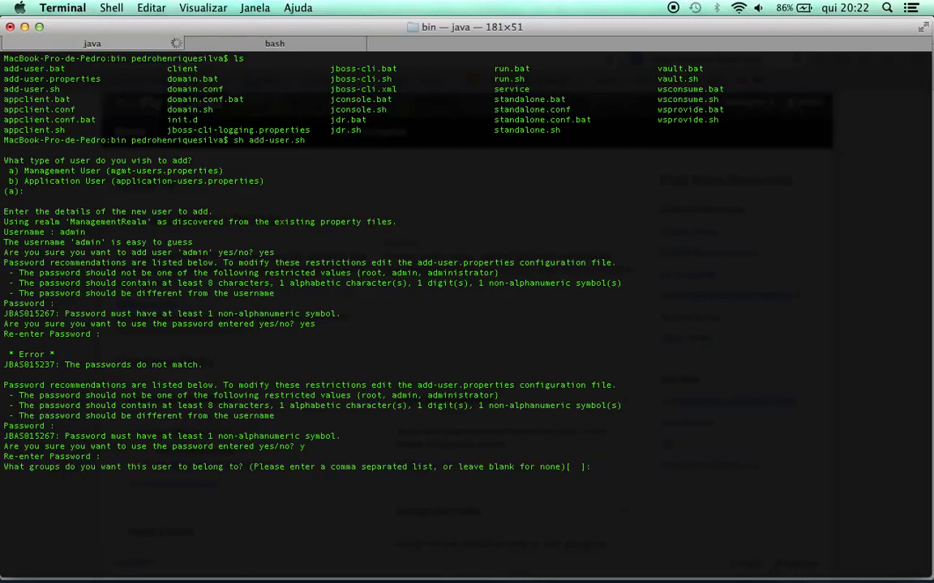
# Finish adding the admin user with no groups, answering y to both confirmations
pyautogui.press('Return')
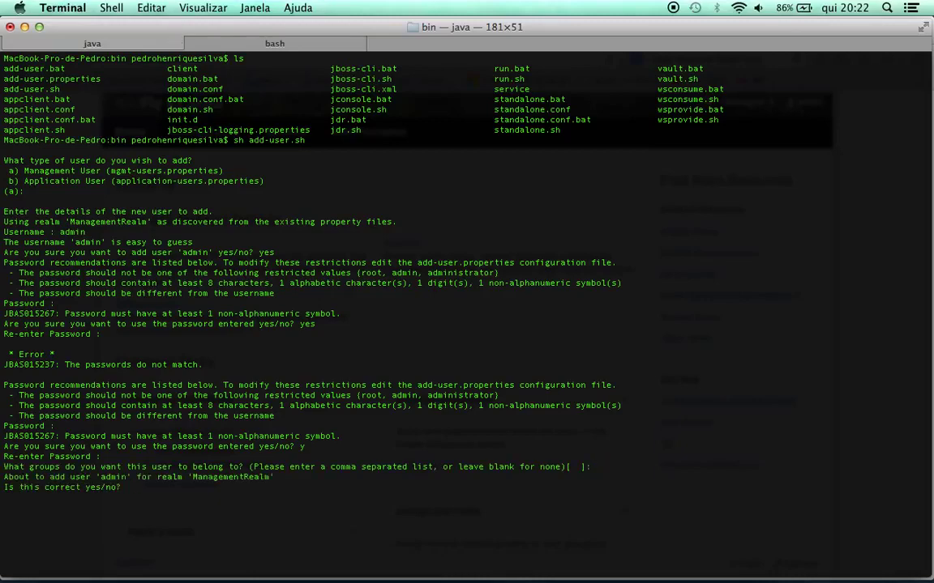
pyautogui.write('y')
pyautogui.press('Return')
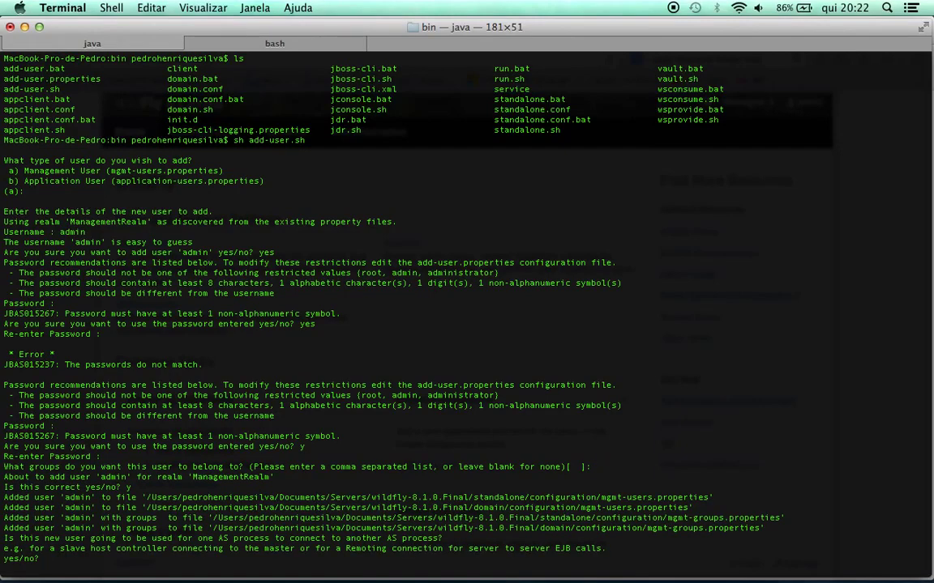
pyautogui.write('y')
pyautogui.press('Return')
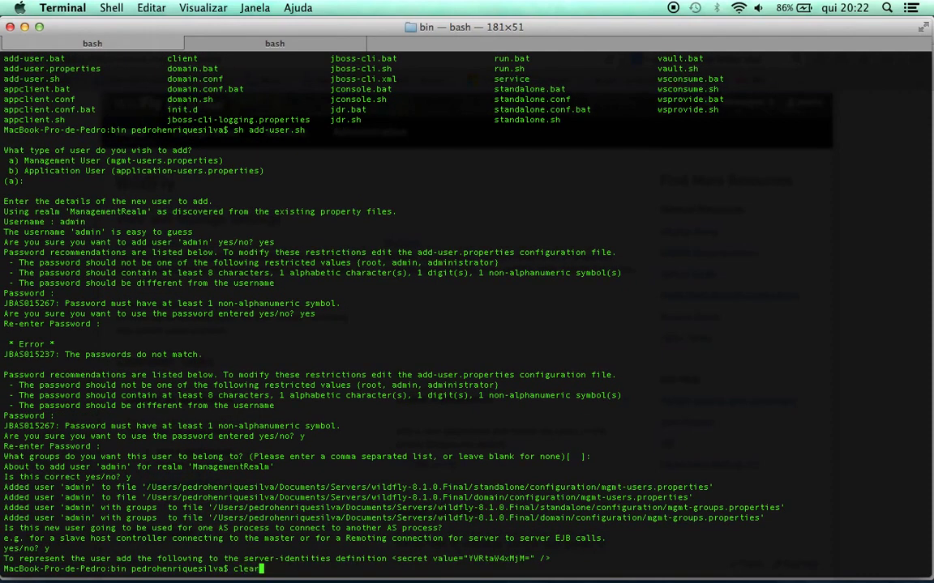
# Clear the screen and start WildFly 8.1.0.Final with sh standalone.sh
pyautogui.hotkey('ctrl', 'l')
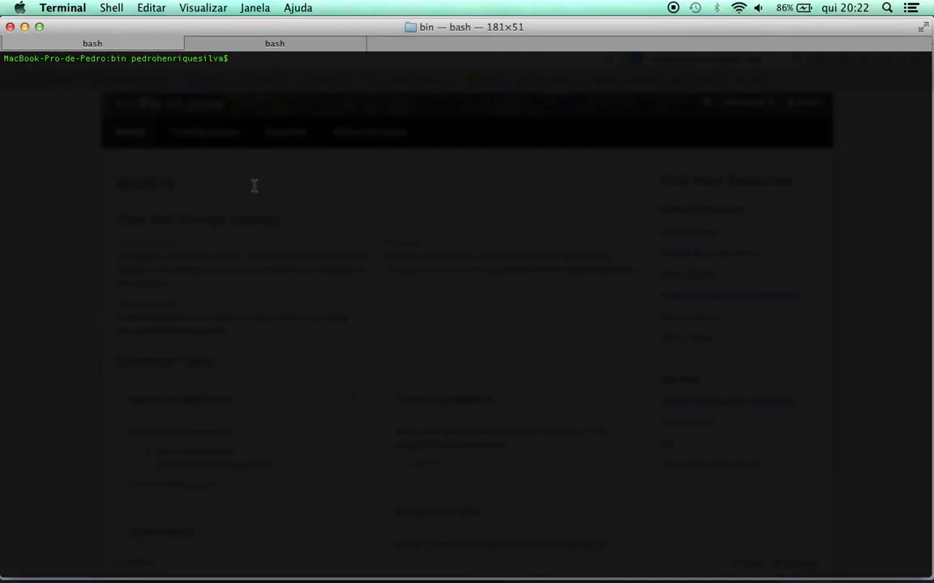
pyautogui.write('sh .')
pyautogui.press('BackSpace')
pyautogui.write('sta')
pyautogui.press('Tab')
pyautogui.write('sh')
pyautogui.press('Return')
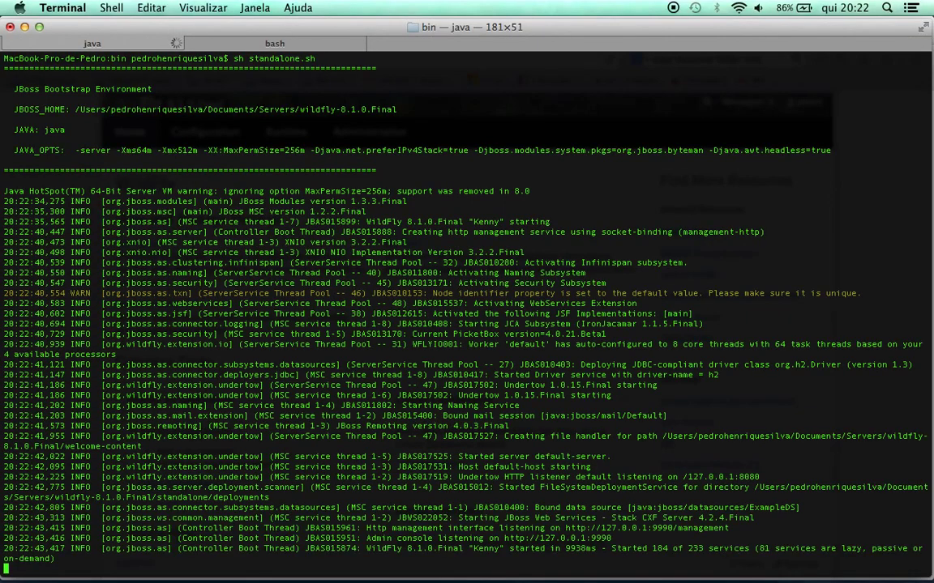
pyautogui.press('super+Tab')
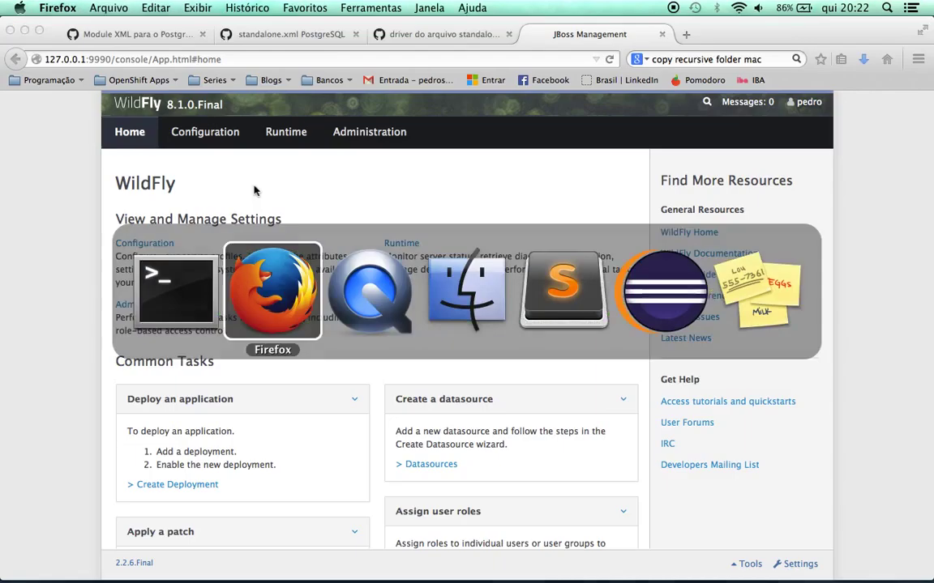
# Reload the management console from its root address 127.0.0.1:9990/console/
pyautogui.click(180, 55)
pyautogui.click(90, 60)
pyautogui.press('super+shift+Left')
pyautogui.press('super+shift+Right')
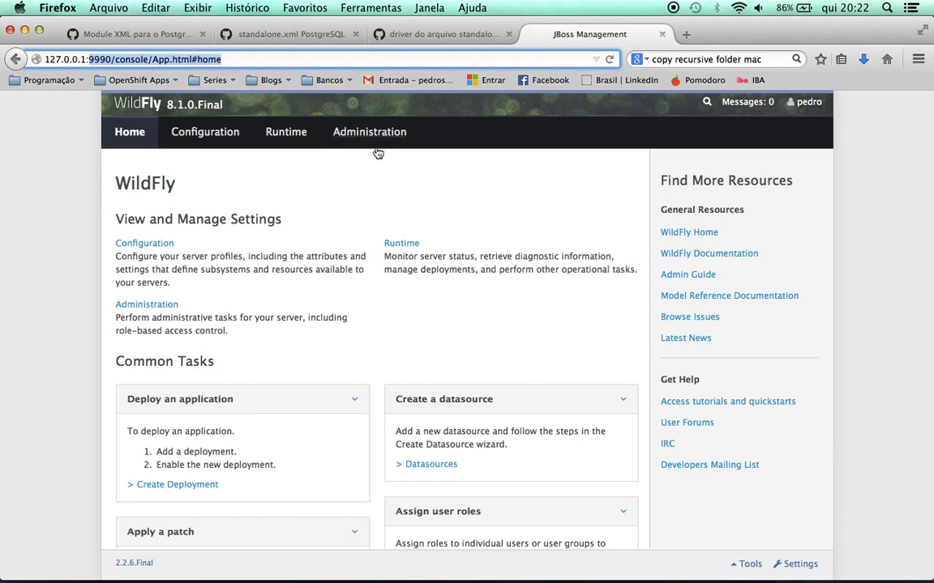
pyautogui.moveTo(151, 59); pyautogui.dragTo(220, 59)
pyautogui.press('BackSpace')
pyautogui.press('Return')
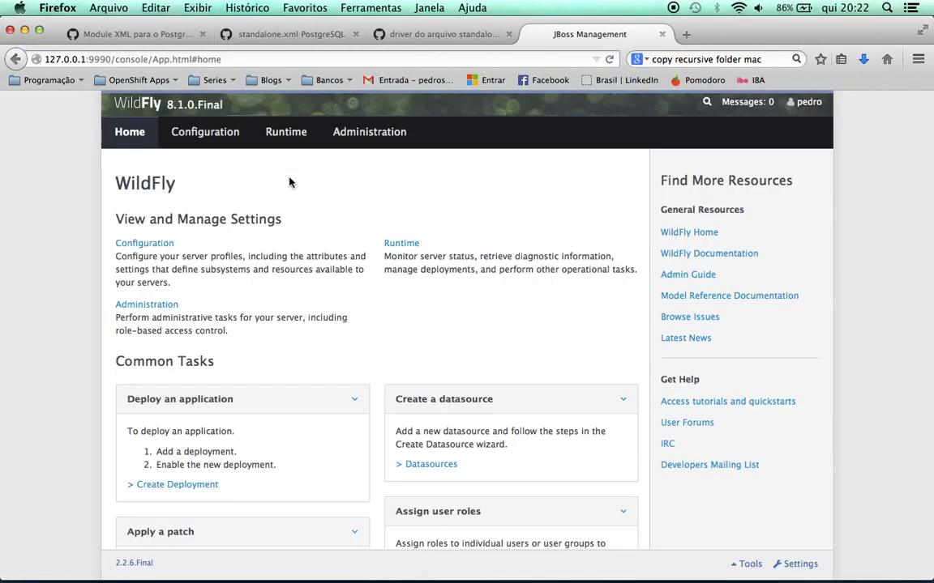
# Log out, sign back in as admin, and let the browser remember the password
pyautogui.click(805, 102)
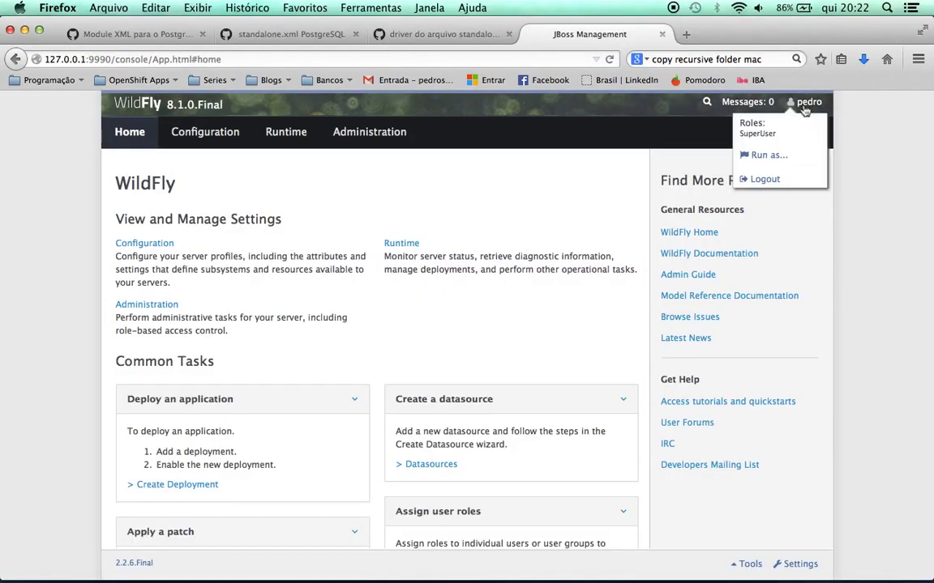
pyautogui.click(769, 179)
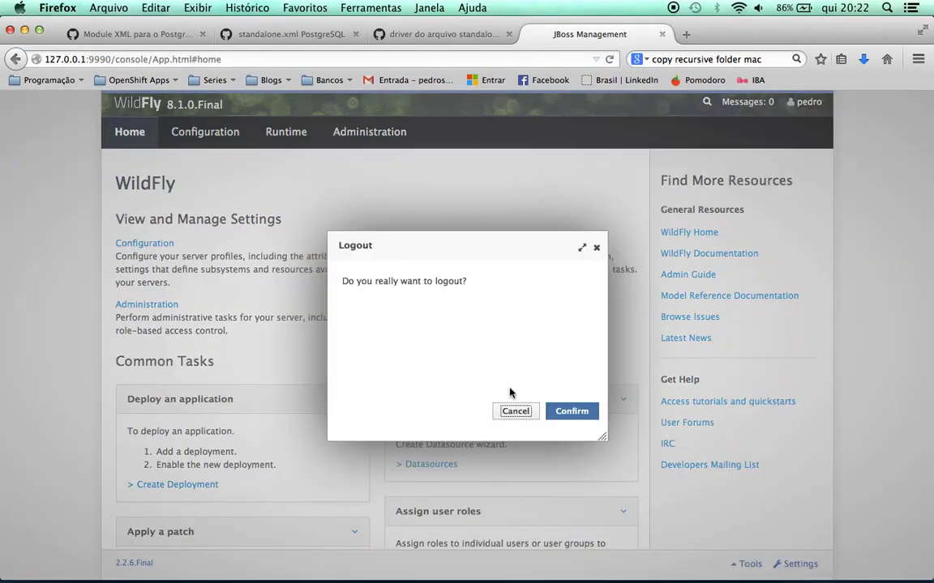
pyautogui.click(572, 412)
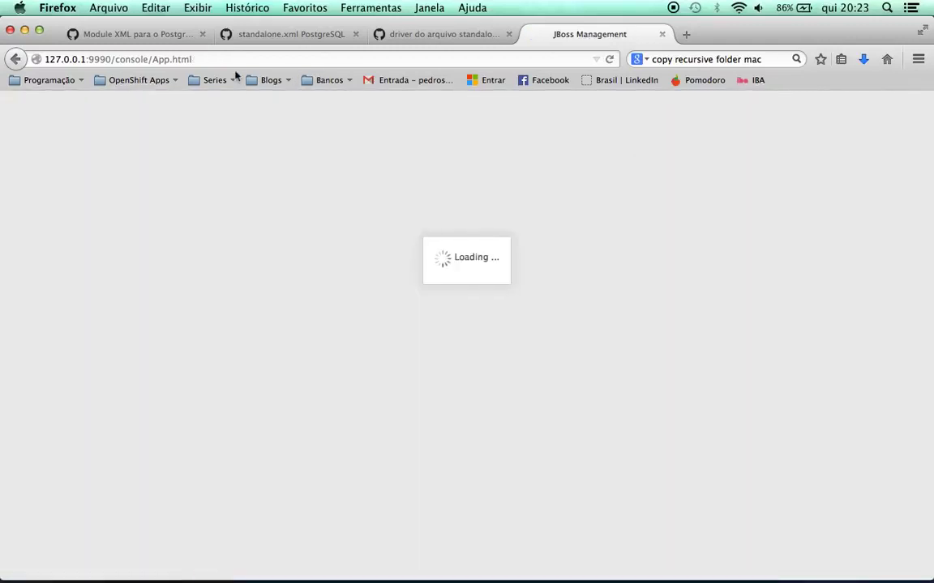
pyautogui.write('admin')
pyautogui.press('Tab')
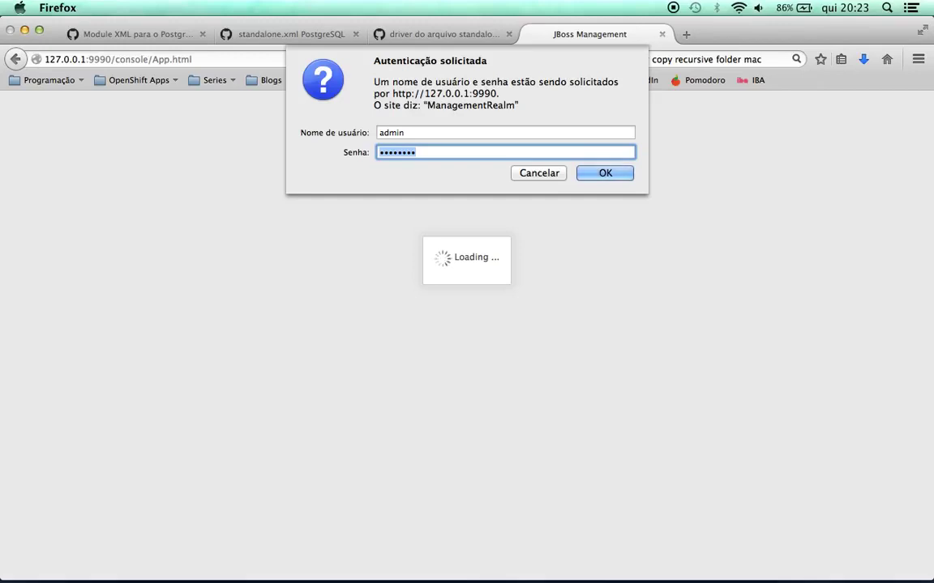
pyautogui.write('••••••••')
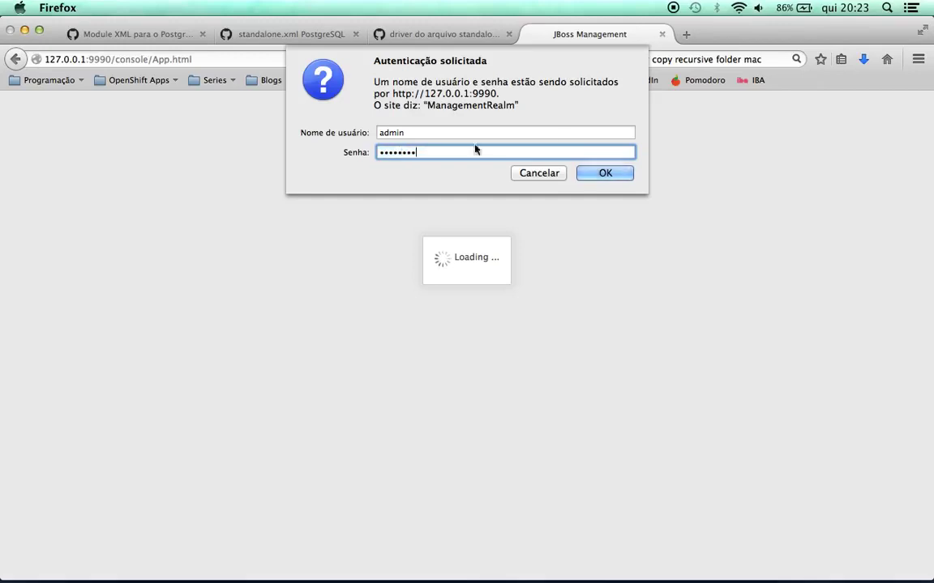
pyautogui.click(604, 173)
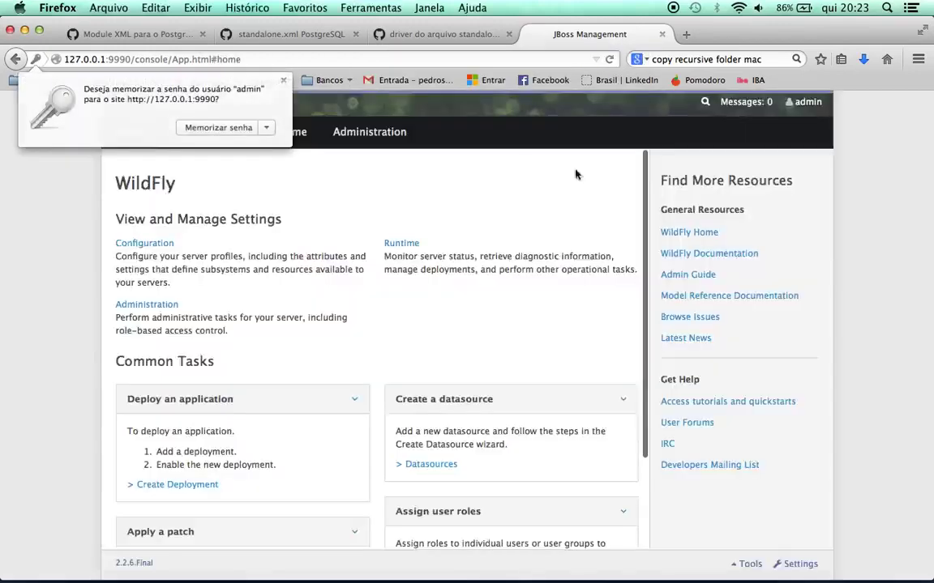
pyautogui.click(242, 132)
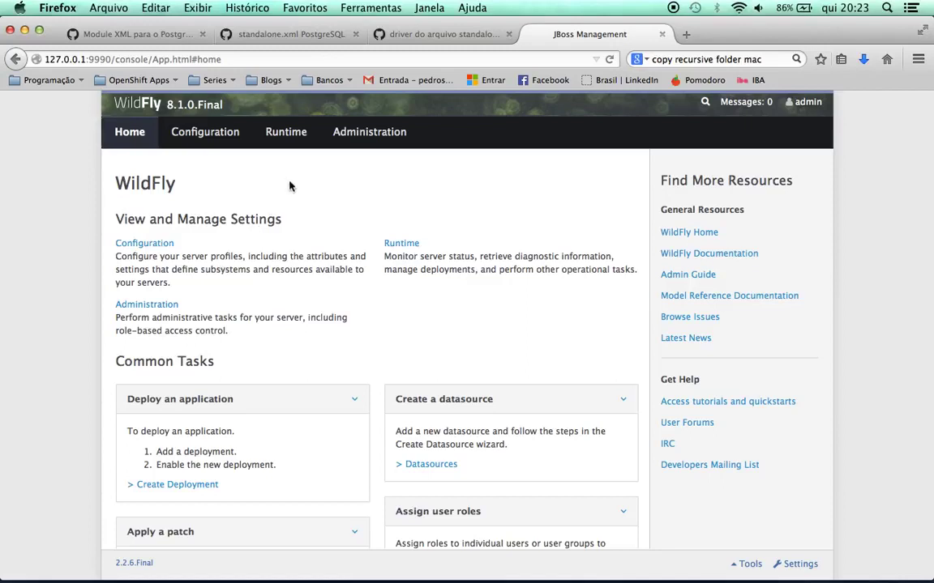
# Run Test Connection on ExampleDS under Runtime > Datasources and dismiss the success message
pyautogui.click(295, 139)
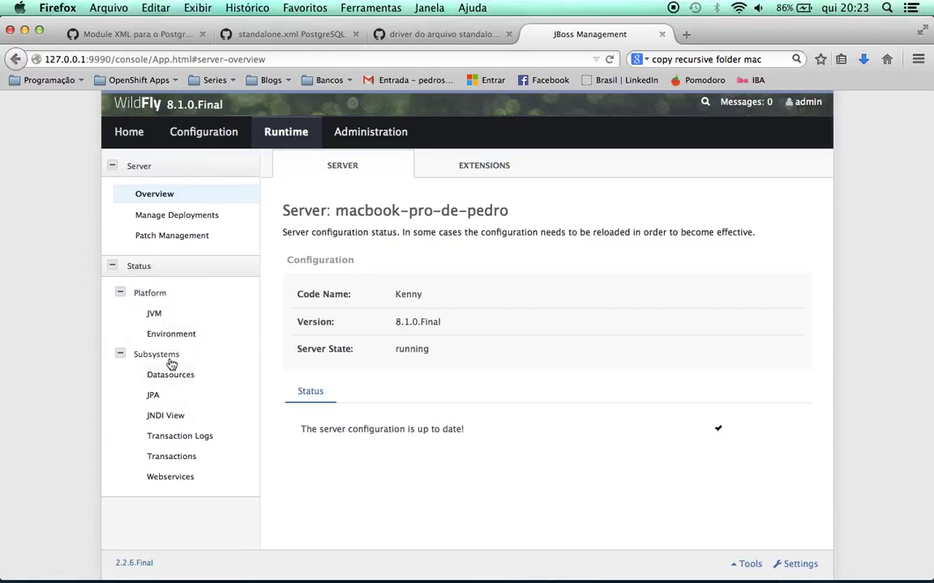
pyautogui.click(180, 379)
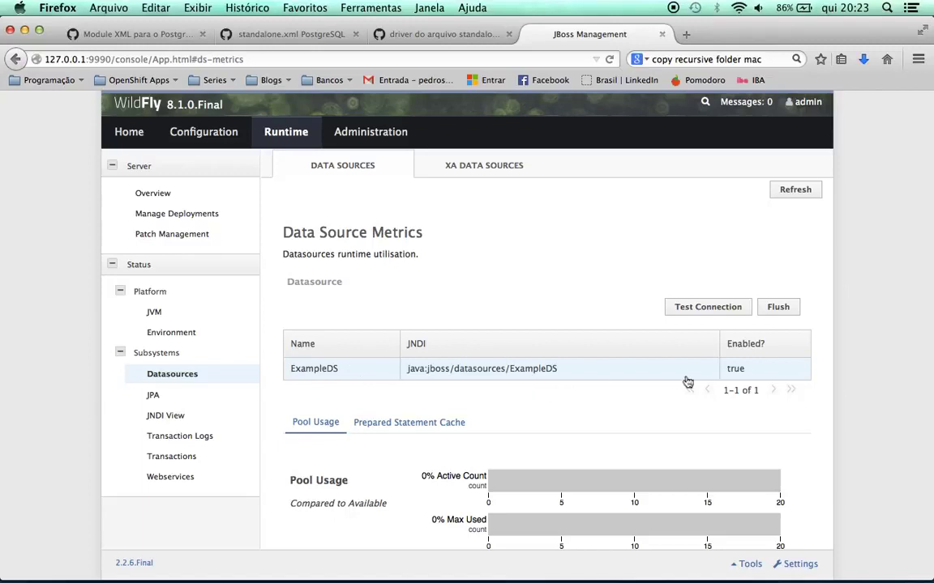
pyautogui.click(711, 307)
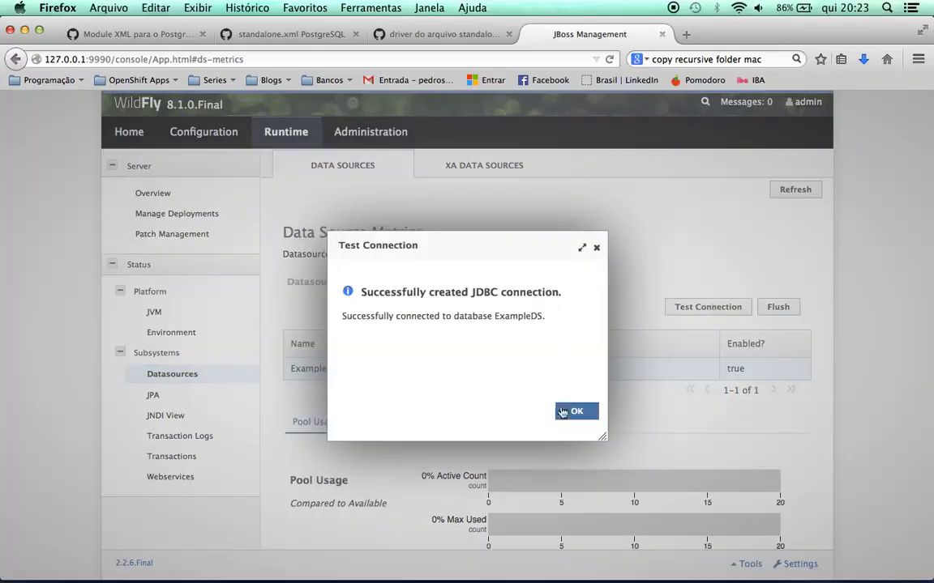
pyautogui.click(576, 412)
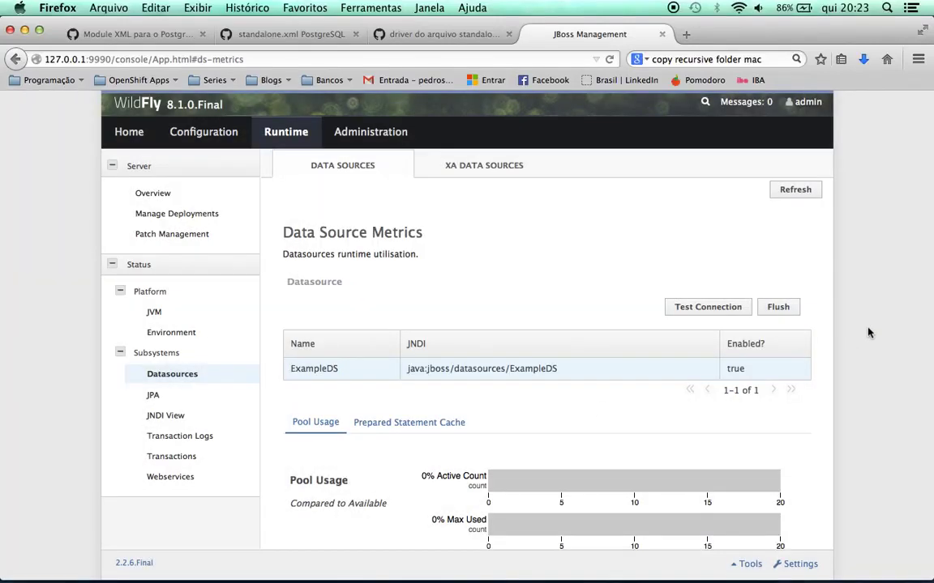
pyautogui.press('super+Tab')
pyautogui.press('super+Tab')
pyautogui.press('super+Tab')
pyautogui.press('super+Tab')
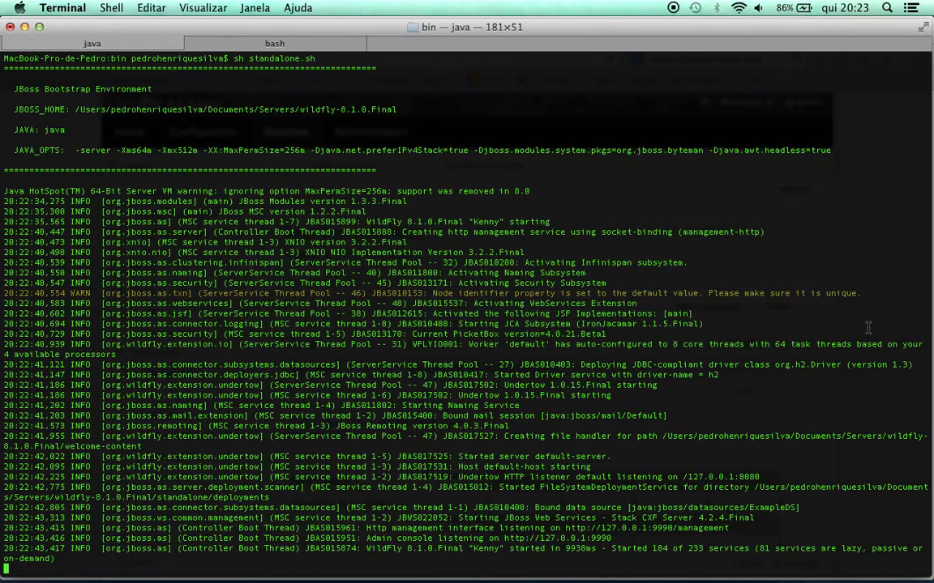
# Stop the WildFly server, then move up from bin to wildfly-8.1.0.Final and list it
pyautogui.hotkey('ctrl', 'c')
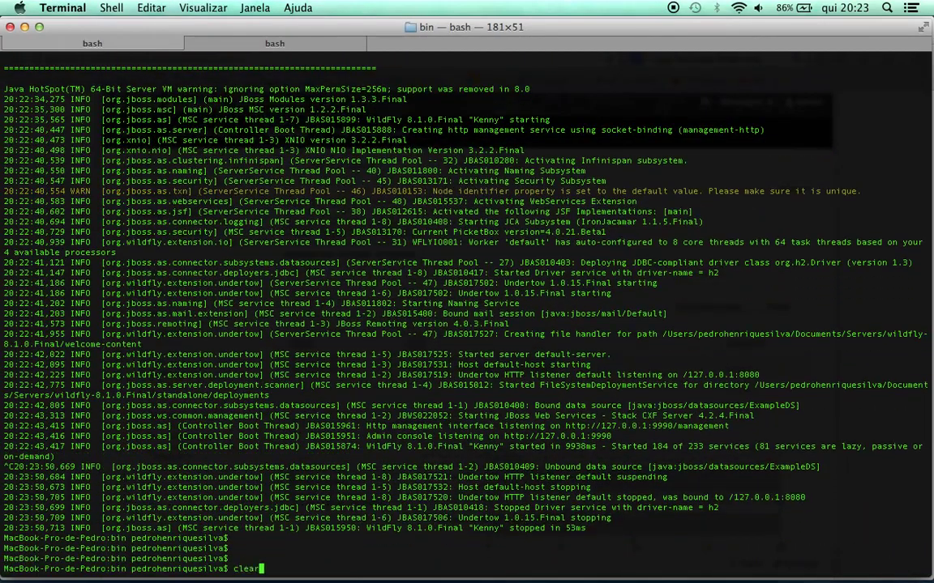
pyautogui.press('super+k')
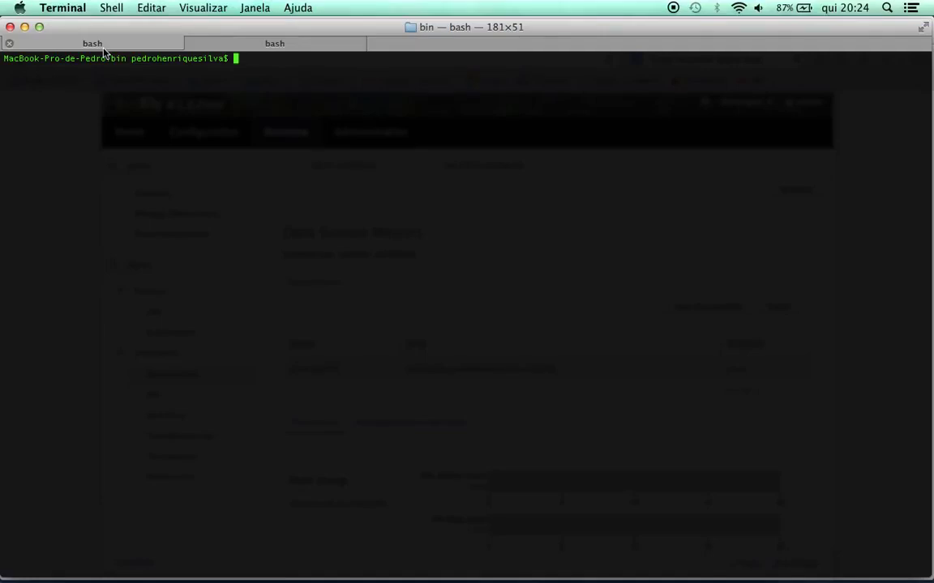
pyautogui.write('ls')
pyautogui.press('Return')
pyautogui.write('cd ..')
pyautogui.press('Return')
pyautogui.write('clea')
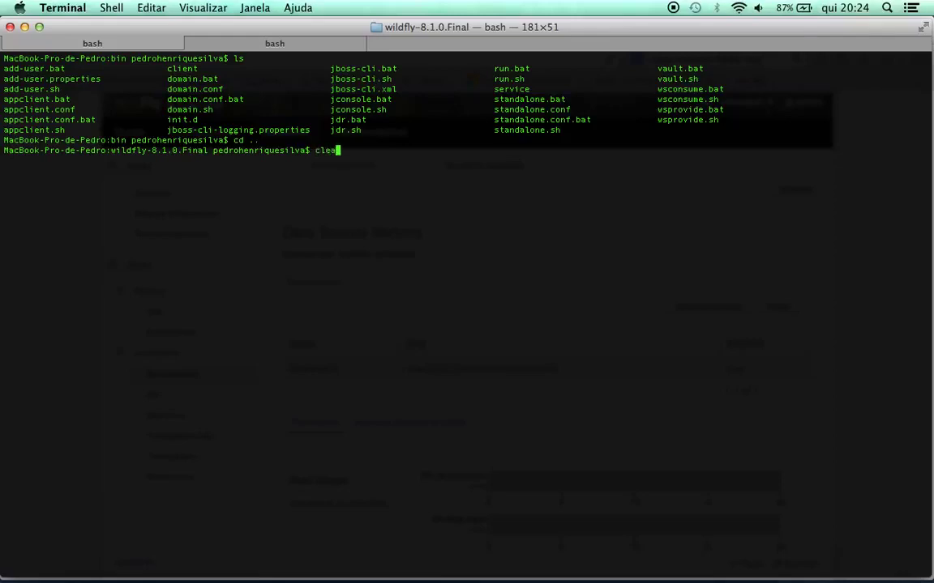
pyautogui.write('r')
pyautogui.press('Return')
pyautogui.write('ls')
pyautogui.press('Return')
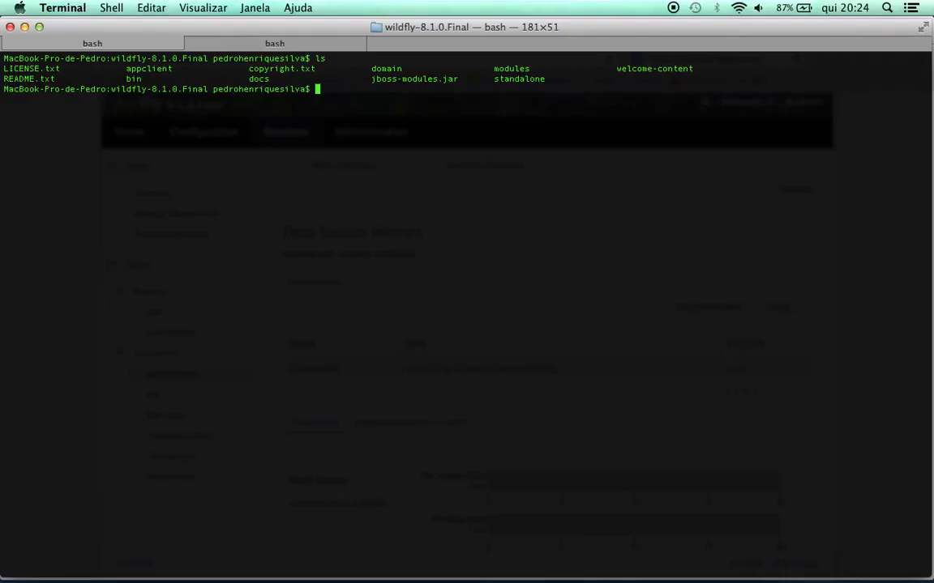
pyautogui.write('cd modules/')
# Navigate down into modules/system/layers, listing each folder along the way
pyautogui.press('Return')
pyautogui.write('ls')
pyautogui.press('Return')
pyautogui.write('cd system/')
pyautogui.press('Return')
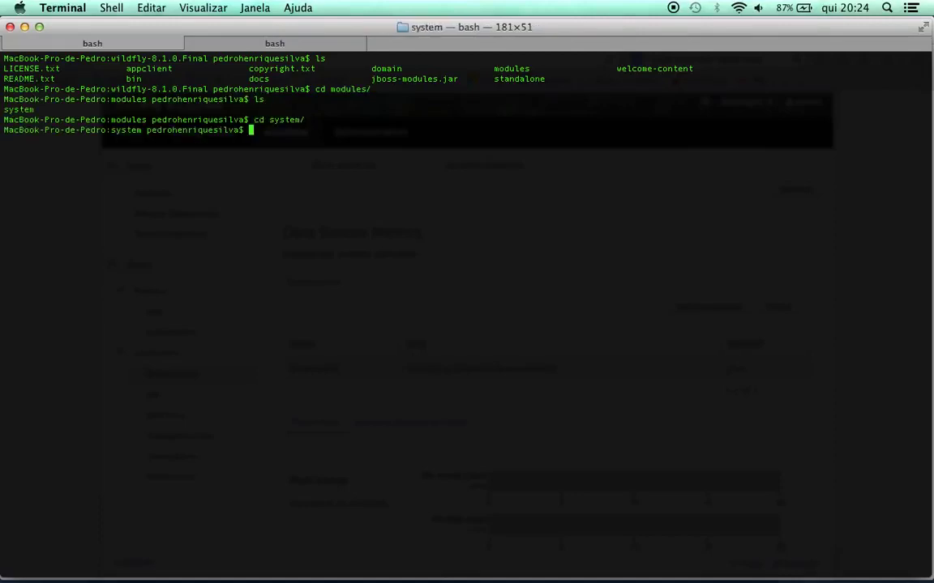
pyautogui.write('ls')
pyautogui.press('Return')
pyautogui.write('cd')
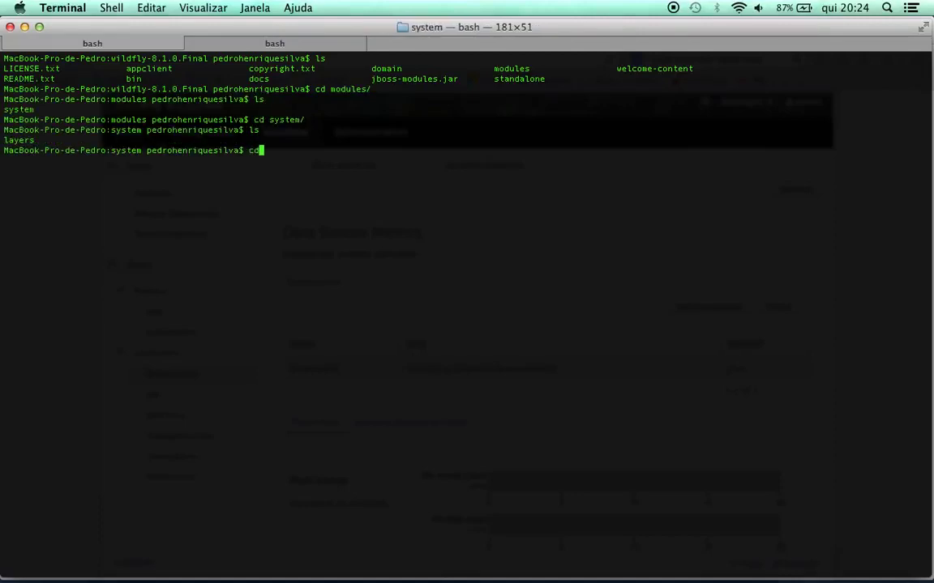
pyautogui.press('BackSpace')
pyautogui.press('BackSpace')
pyautogui.write('cd layers/')
pyautogui.press('Return')
pyautogui.write('ls')
pyautogui.press('Return')
# Enter the base folder, print its path, and list its module groups
pyautogui.write('cd base/')
pyautogui.press('Return')
pyautogui.write('clear')
pyautogui.press('Return')
pyautogui.write('pwd')
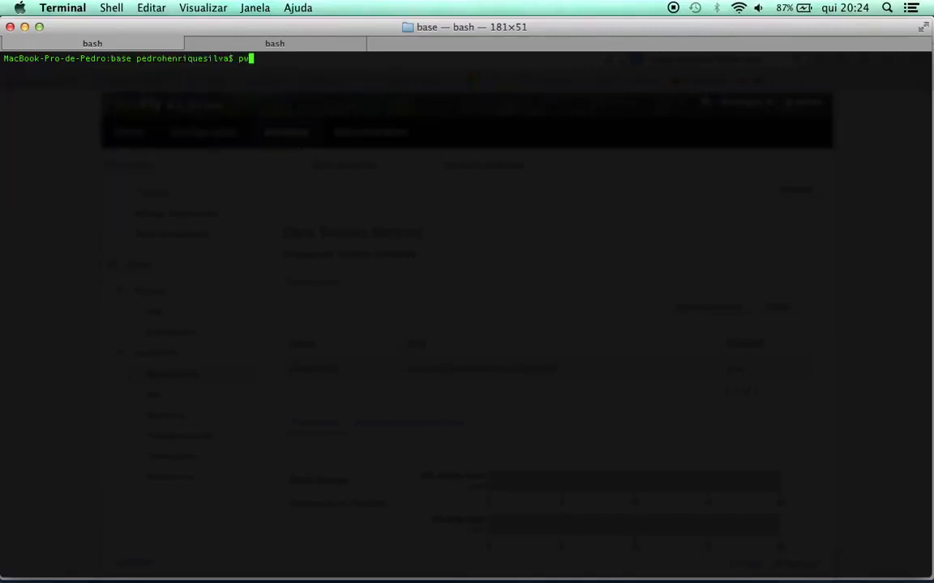
pyautogui.press('Return')
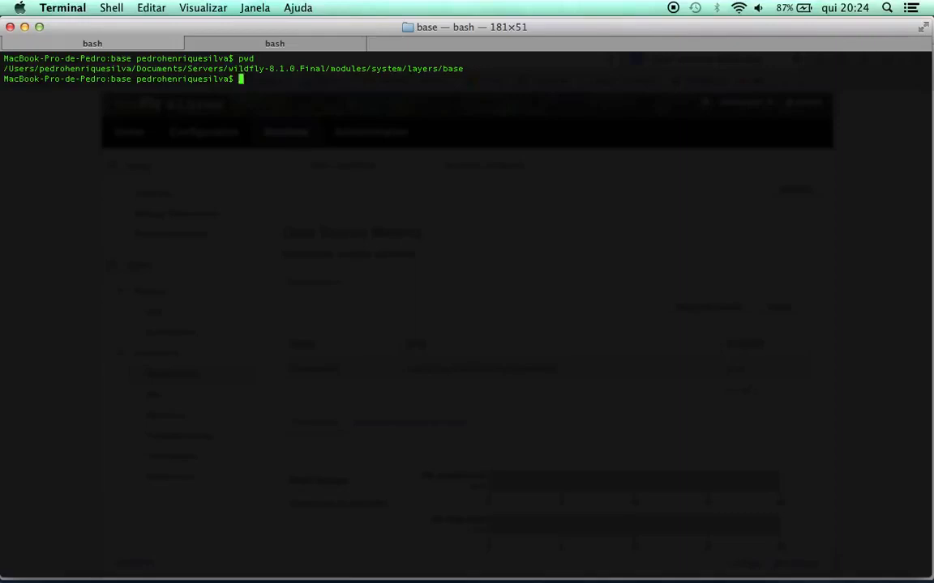
pyautogui.write('ls')
pyautogui.press('Return')
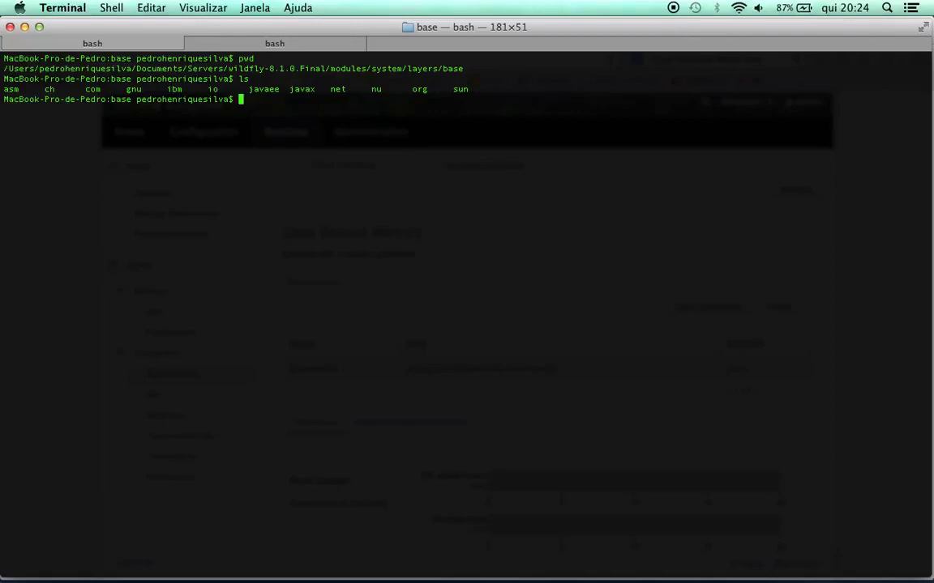
# Enter org, list its module folders, and briefly view it in a Finder window
pyautogui.write('cd org/')
pyautogui.press('Return')
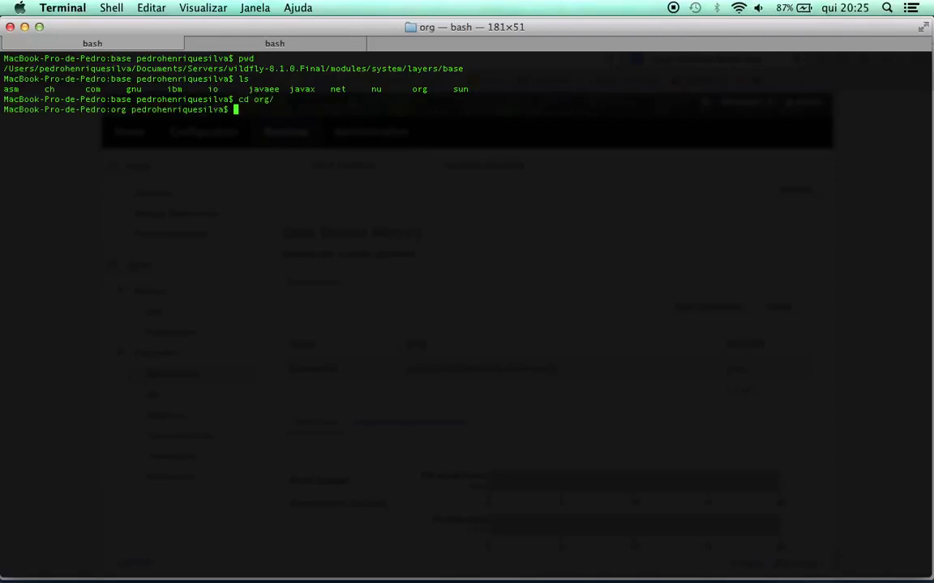
pyautogui.write('ls')
pyautogui.press('Return')
pyautogui.write('clear')
pyautogui.press('Return')
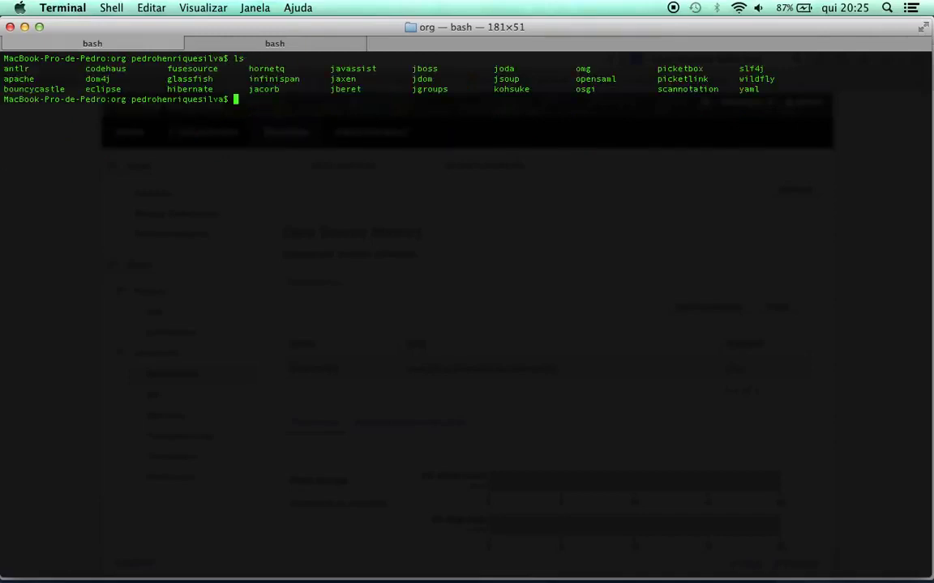
pyautogui.press('super+Tab')
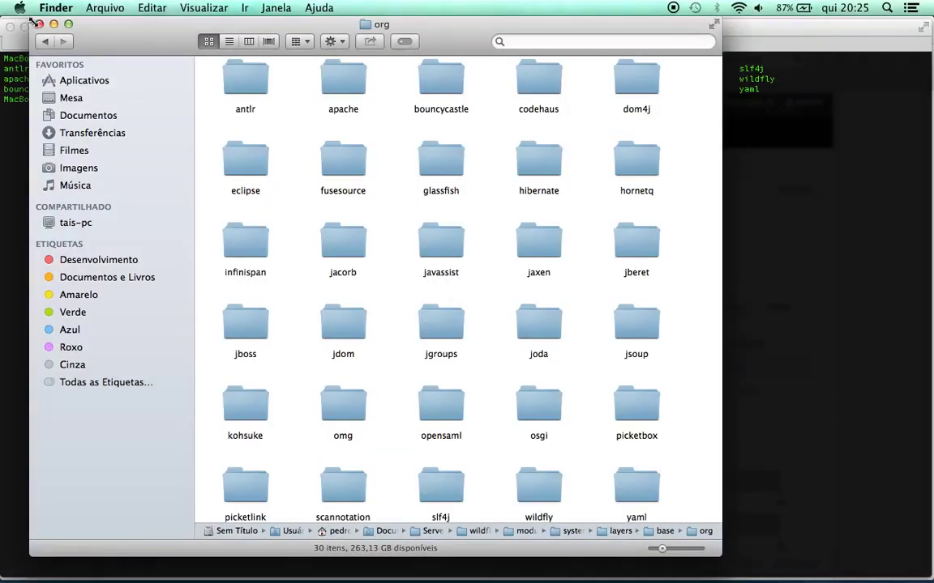
pyautogui.click(39, 24)
pyautogui.click(340, 105)
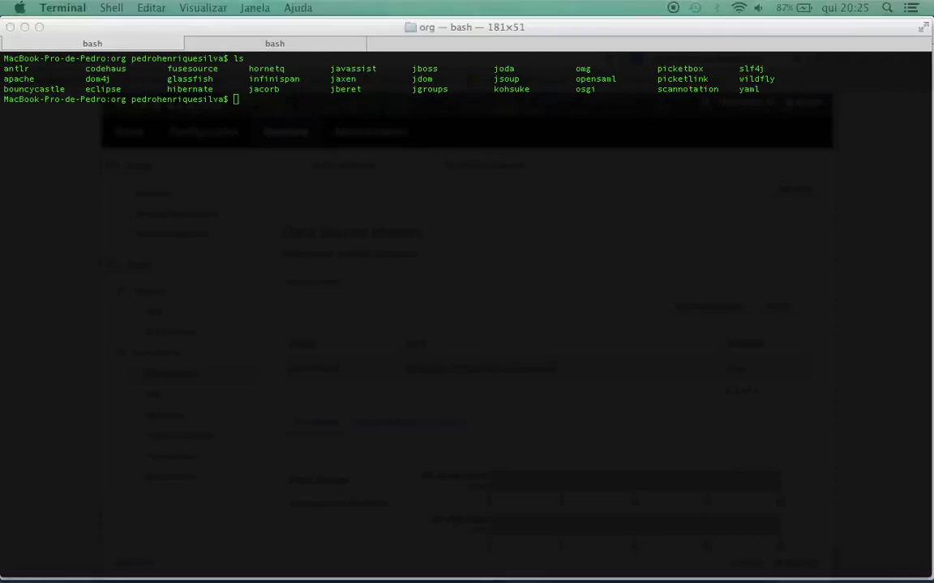
# Create the postgresql folder inside org with mkdir and confirm it exists
pyautogui.click(389, 174)
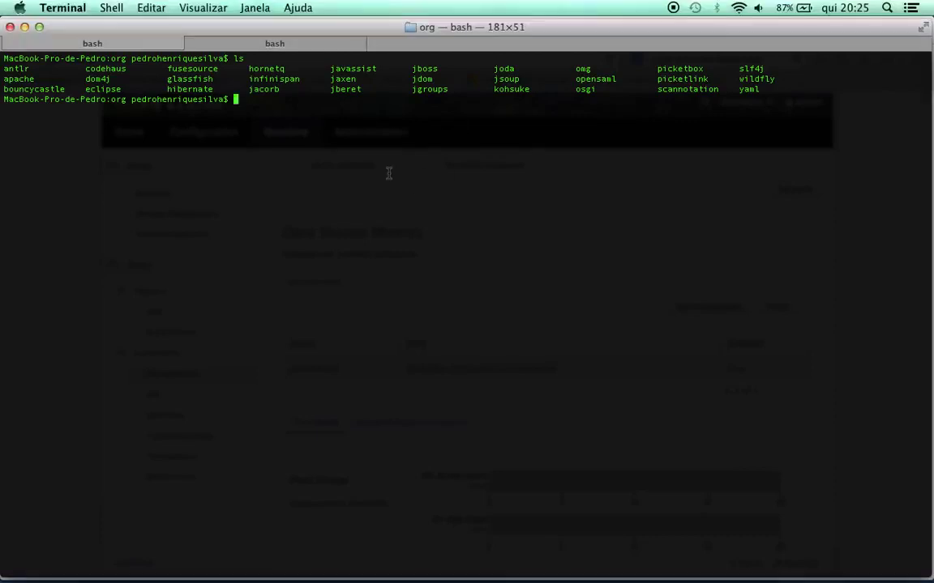
pyautogui.write('mks')
pyautogui.write('ir ')
pyautogui.write('postgr')
pyautogui.write('esql')
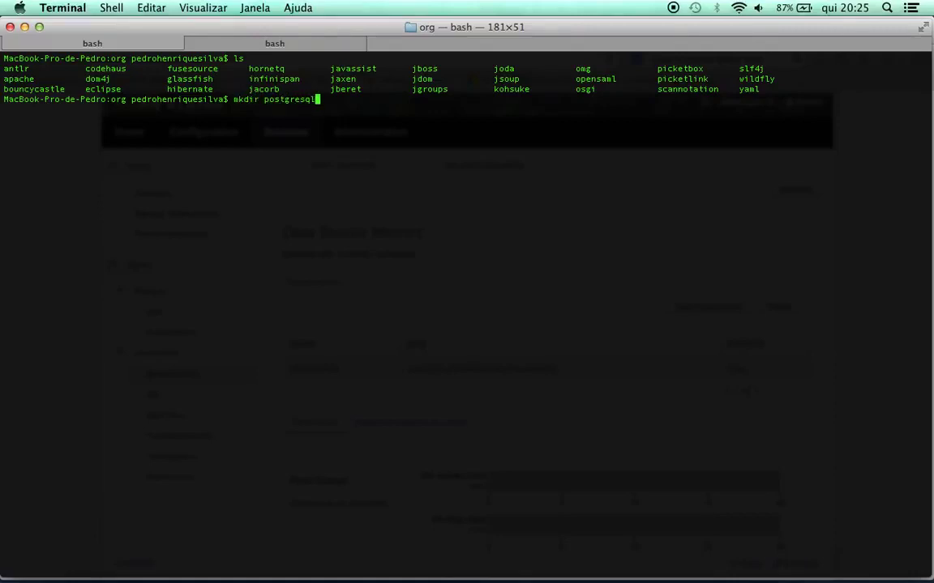
pyautogui.write('/')
pyautogui.click(300, 290)
pyautogui.write('main/')
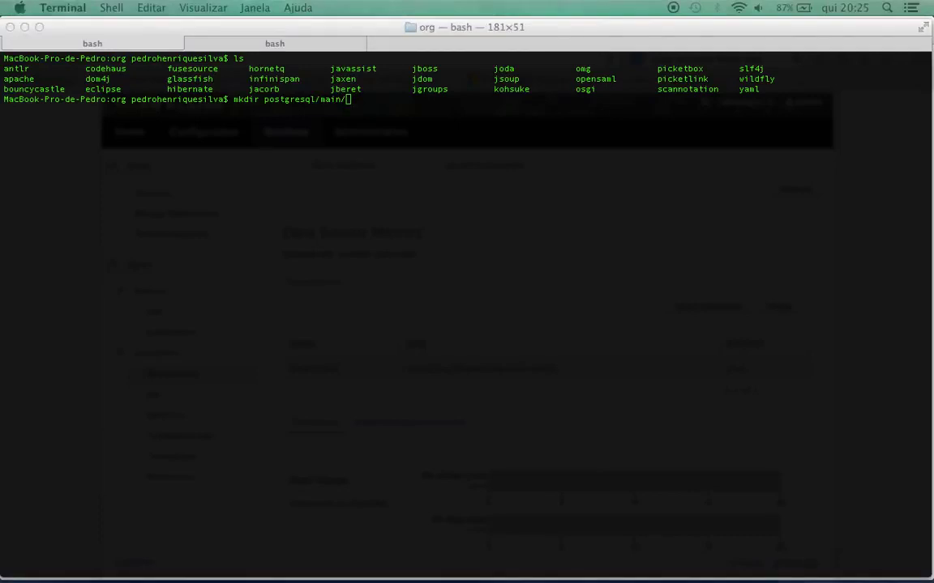
pyautogui.click(372, 267)
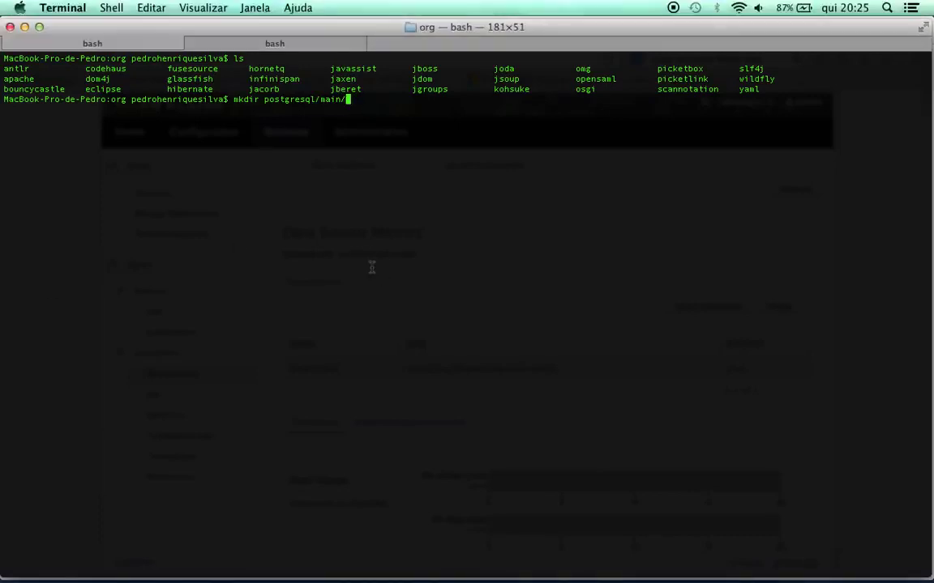
pyautogui.press('Return')
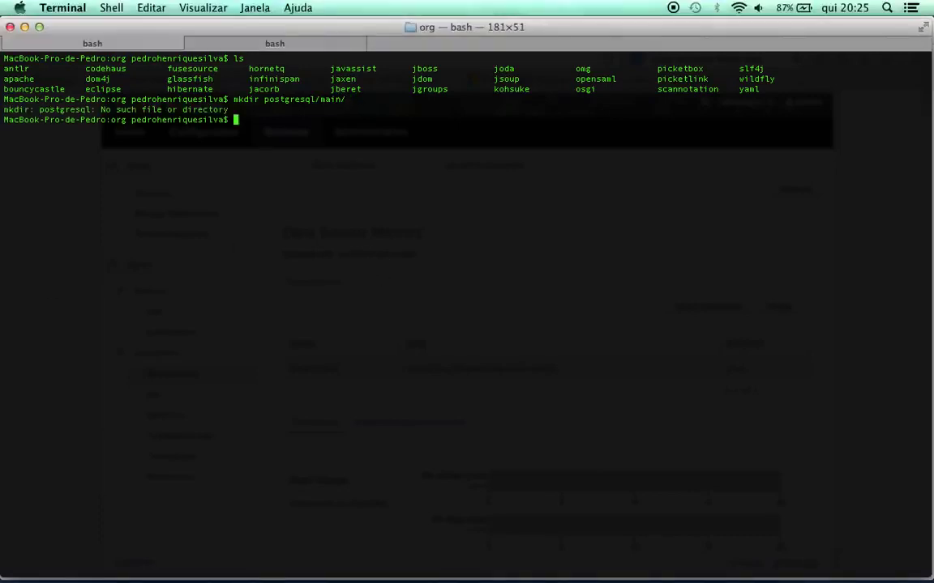
pyautogui.press('Up')
pyautogui.press('BackSpace')
pyautogui.press('BackSpace')
pyautogui.press('BackSpace')
pyautogui.press('BackSpace')
pyautogui.press('BackSpace')
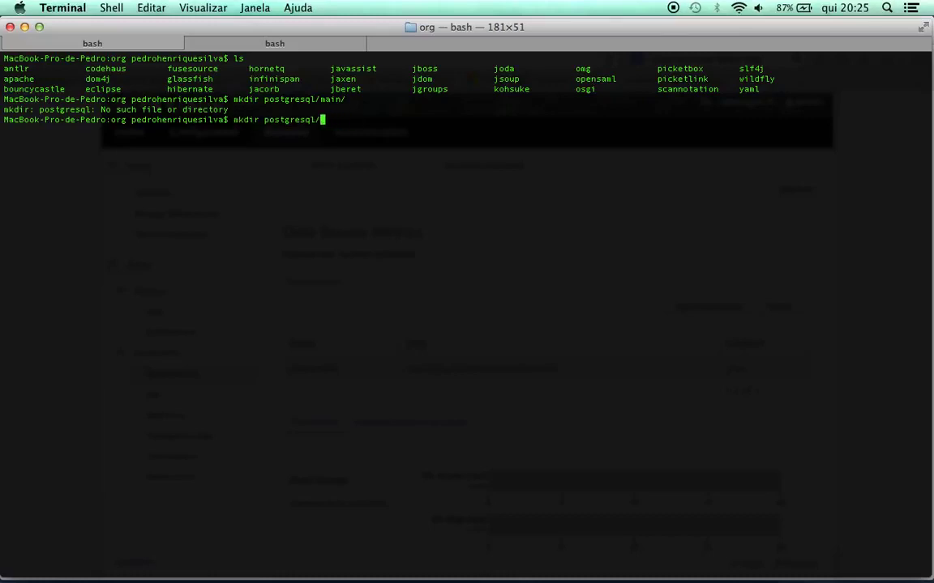
pyautogui.press('Return')
pyautogui.write('ls')
pyautogui.press('Return')
# Enter postgresql, create a main folder there, and list it to confirm
pyautogui.write('cd postgresql/')
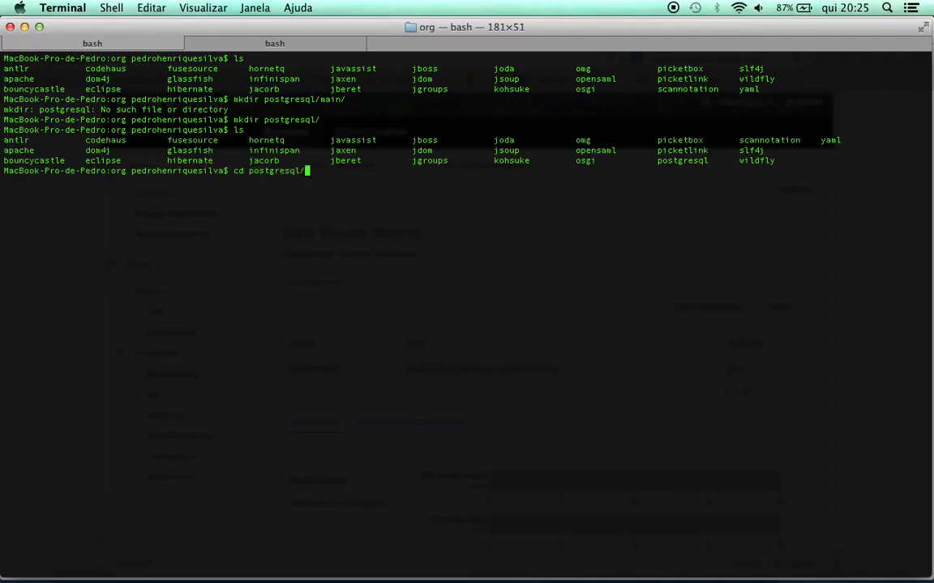
pyautogui.press('Return')
pyautogui.write('clear')
pyautogui.press('Return')
pyautogui.write('mk')
pyautogui.write('s')
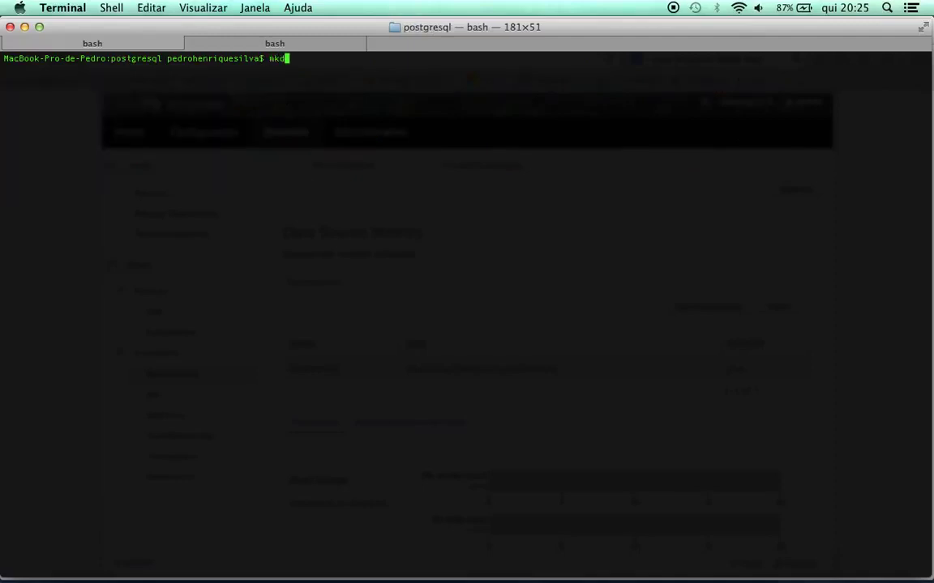
pyautogui.write('ir main')
pyautogui.press('Return')
pyautogui.write('clear')
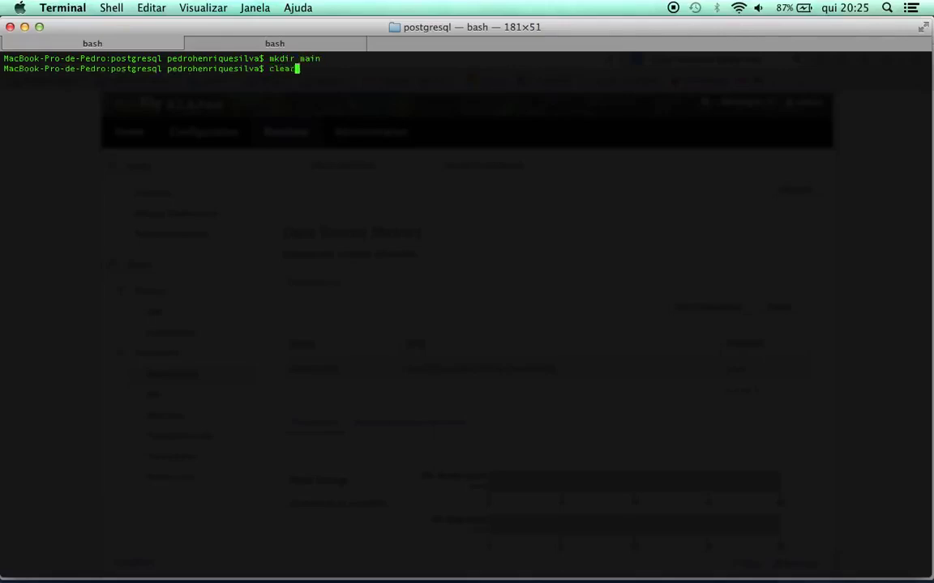
pyautogui.press('Return')
pyautogui.write('ls')
pyautogui.press('Return')
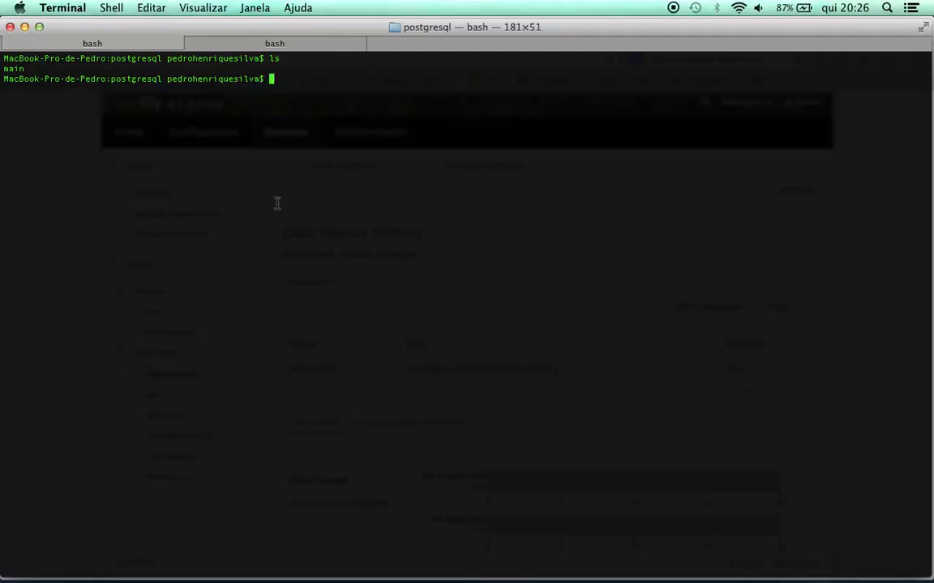
# Begin typing the path to the user's home folder
pyautogui.write('/')
pyautogui.press('BackSpace')
pyautogui.write('/Users/pedrohenriquesilva/')
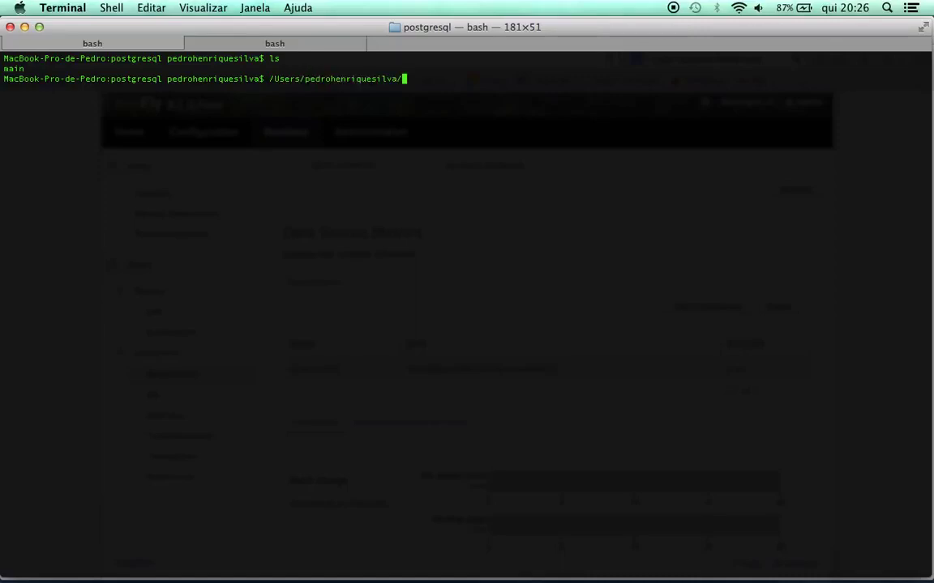
# Run mv on Documents/Servers/Datasources/postgresql/postgresql-9.3-1102.jdbc41.jar without a target
pyautogui.write('Documents/Servers/')
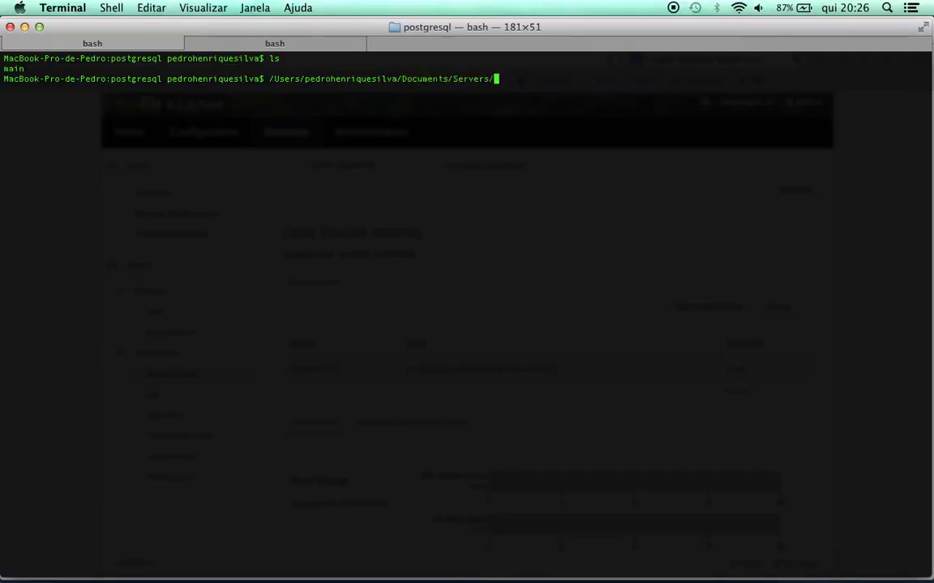
pyautogui.write('Datasources/postgresql/')
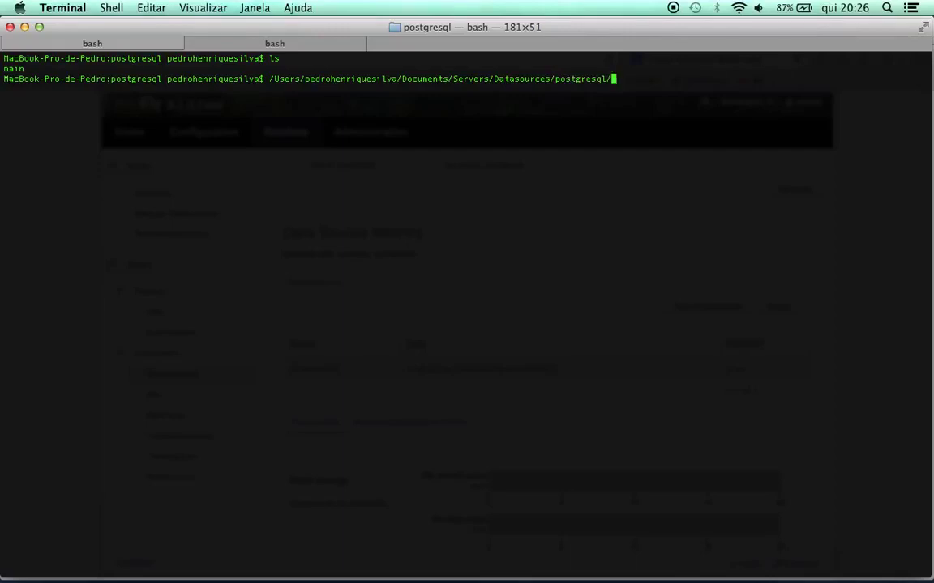
pyautogui.write('main/')
pyautogui.write('p')
pyautogui.write('o')
pyautogui.press('BackSpace')
pyautogui.press('BackSpace')
pyautogui.write('main/')
pyautogui.press('BackSpace')
pyautogui.press('BackSpace')
pyautogui.press('BackSpace')
pyautogui.press('BackSpace')
pyautogui.press('BackSpace')
pyautogui.press('BackSpace')
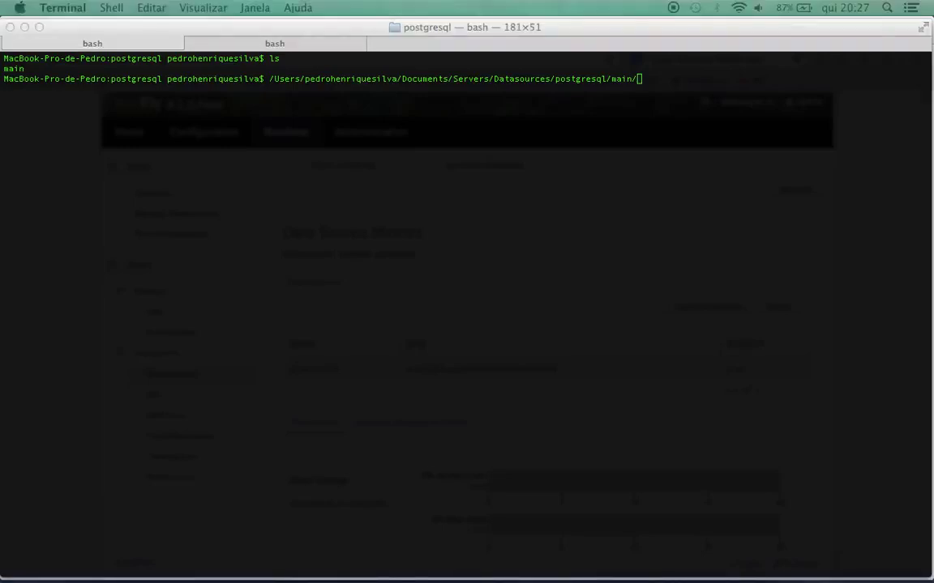
pyautogui.click(594, 211)
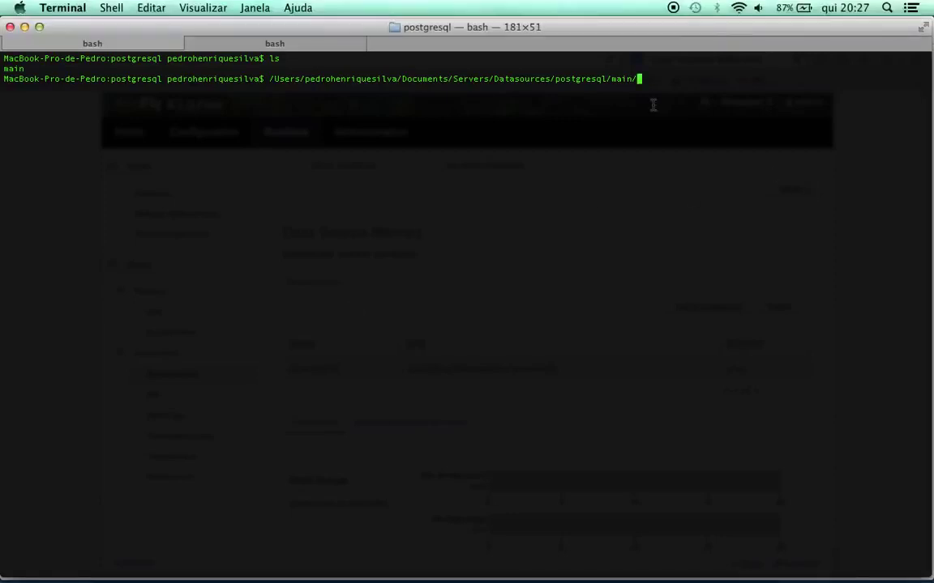
pyautogui.write('p')
pyautogui.press('Tab')
pyautogui.write('1.')
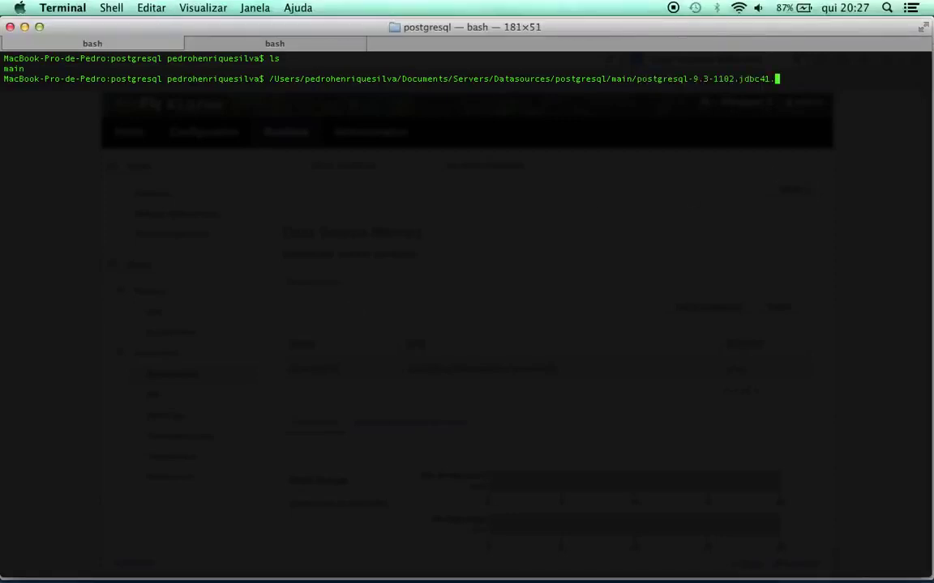
pyautogui.write('jar')
pyautogui.press('Left')
pyautogui.press('Left')
pyautogui.press('Left')
pyautogui.press('Left')
pyautogui.press('Left')
pyautogui.press('Left')
pyautogui.press('Left')
pyautogui.press('Left')
pyautogui.press('Left')
pyautogui.press('Left')
pyautogui.press('Left')
pyautogui.press('Left')
pyautogui.press('Left')
pyautogui.press('Left')
pyautogui.press('Left')
pyautogui.press('Left')
pyautogui.press('Left')
pyautogui.press('Left')
pyautogui.press('Left')
pyautogui.press('Left')
pyautogui.press('Left')
pyautogui.press('Left')
pyautogui.press('Left')
pyautogui.press('Left')
pyautogui.press('Left')
pyautogui.press('Left')
pyautogui.press('Left')
pyautogui.press('Left')
pyautogui.press('Left')
pyautogui.press('Left')
pyautogui.press('Left')
pyautogui.press('Left')
pyautogui.press('Left')
pyautogui.press('Left')
pyautogui.press('Left')
pyautogui.press('Left')
pyautogui.press('Left')
pyautogui.press('Left')
pyautogui.press('Left')
pyautogui.press('Left')
pyautogui.press('Left')
pyautogui.press('Left')
pyautogui.press('Left')
pyautogui.press('Left')
pyautogui.press('Left')
pyautogui.press('Left')
pyautogui.press('Left')
pyautogui.press('Left')
pyautogui.press('Left')
pyautogui.press('Left')
pyautogui.press('Left')
pyautogui.press('Left')
pyautogui.press('Left')
pyautogui.press('Left')
pyautogui.press('Left')
pyautogui.press('Left')
pyautogui.press('Left')
pyautogui.press('Left')
pyautogui.press('Left')
pyautogui.press('Left')
pyautogui.press('Left')
pyautogui.press('Left')
pyautogui.press('Left')
pyautogui.press('Left')
pyautogui.press('Left')
pyautogui.press('Left')
pyautogui.press('Left')
pyautogui.press('Left')
pyautogui.press('Left')
pyautogui.press('Left')
pyautogui.press('Left')
pyautogui.press('Left')
pyautogui.press('Left')
pyautogui.press('Left')
pyautogui.press('Left')
pyautogui.press('Left')
pyautogui.press('Left')
pyautogui.press('Left')
pyautogui.press('Left')
pyautogui.press('Left')
pyautogui.press('Left')
pyautogui.press('Left')
pyautogui.press('Left')
pyautogui.press('Left')
pyautogui.press('Left')
pyautogui.press('Left')
pyautogui.press('Left')
pyautogui.press('Left')
pyautogui.press('Left')
pyautogui.press('Left')
pyautogui.press('Left')
pyautogui.press('Left')
pyautogui.press('Left')
pyautogui.write('mv')
pyautogui.press('Right')
pyautogui.press('Right')
pyautogui.press('Right')
pyautogui.press('Right')
pyautogui.press('Right')
pyautogui.press('Right')
pyautogui.press('Right')
pyautogui.press('Right')
pyautogui.press('Right')
pyautogui.press('Right')
pyautogui.press('Right')
pyautogui.press('Right')
pyautogui.press('Right')
pyautogui.press('Right')
pyautogui.press('Right')
pyautogui.press('Right')
pyautogui.press('Right')
pyautogui.press('Right')
pyautogui.press('Right')
pyautogui.press('Right')
pyautogui.press('Right')
pyautogui.press('Right')
pyautogui.press('Right')
pyautogui.press('Right')
pyautogui.press('Right')
pyautogui.press('Right')
pyautogui.press('Right')
pyautogui.press('Right')
pyautogui.press('Right')
pyautogui.press('Right')
pyautogui.press('Right')
pyautogui.press('Right')
pyautogui.press('Right')
pyautogui.press('Right')
pyautogui.press('Right')
pyautogui.press('Right')
pyautogui.press('Right')
pyautogui.press('Right')
pyautogui.press('Right')
pyautogui.press('Right')
pyautogui.press('Right')
pyautogui.press('Right')
pyautogui.press('Right')
pyautogui.press('Right')
pyautogui.press('Right')
pyautogui.press('Right')
pyautogui.press('Right')
pyautogui.press('Right')
pyautogui.press('Right')
pyautogui.press('Right')
pyautogui.press('Right')
pyautogui.press('Right')
pyautogui.press('Right')
pyautogui.press('Right')
pyautogui.press('Right')
pyautogui.press('Right')
pyautogui.press('Right')
pyautogui.press('Right')
pyautogui.press('Right')
pyautogui.press('Right')
pyautogui.press('Right')
pyautogui.press('Right')
pyautogui.press('Right')
pyautogui.press('Right')
pyautogui.press('Right')
pyautogui.press('Right')
pyautogui.press('Right')
pyautogui.press('Right')
pyautogui.press('Right')
pyautogui.press('Right')
pyautogui.press('Right')
pyautogui.press('Right')
pyautogui.press('Right')
pyautogui.press('Right')
pyautogui.press('Right')
pyautogui.press('Right')
pyautogui.press('Right')
pyautogui.press('Right')
pyautogui.press('Right')
pyautogui.press('Right')
pyautogui.press('Right')
pyautogui.press('Right')
pyautogui.press('Right')
pyautogui.press('Right')
pyautogui.press('Right')
pyautogui.press('Right')
pyautogui.press('Right')
pyautogui.press('Right')
pyautogui.press('Right')
pyautogui.press('Right')
pyautogui.press('Right')
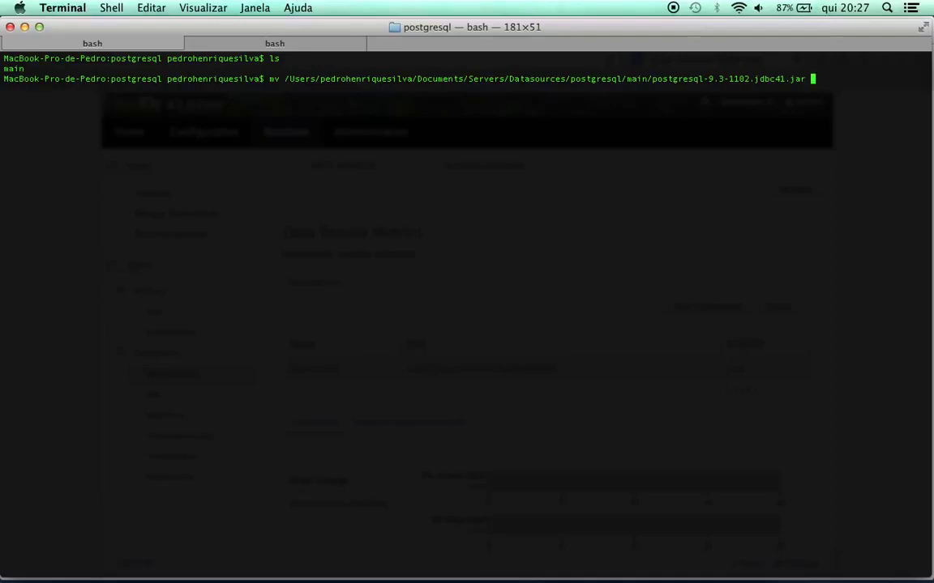
pyautogui.press('BackSpace')
pyautogui.press('Return')
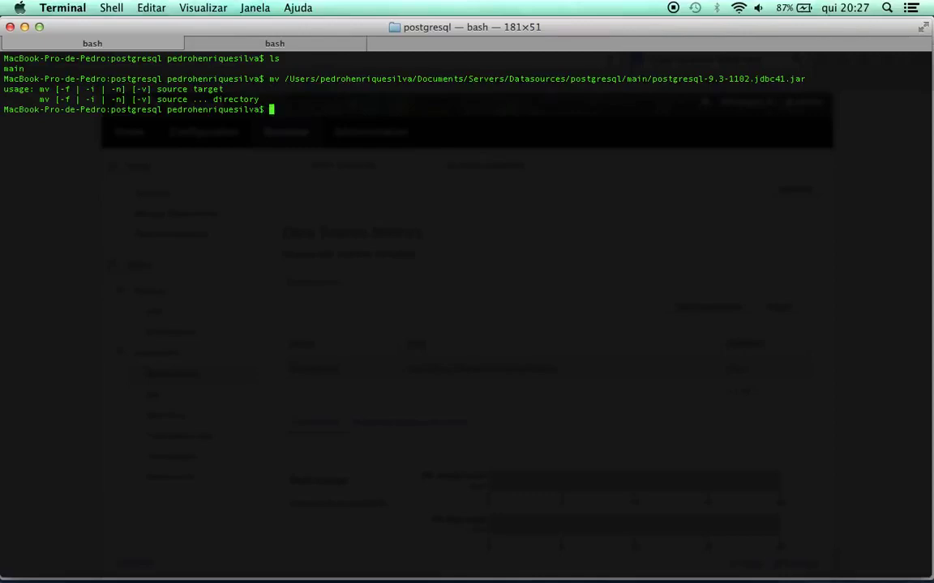
# Rerun the recalled driver-jar command with cp in place of mv
pyautogui.press('Up')
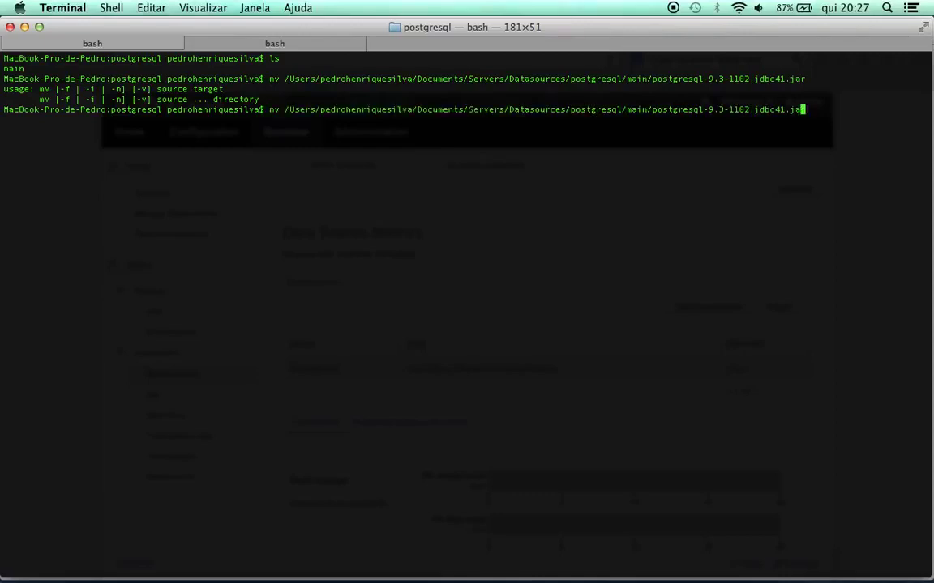
pyautogui.press('Left')
pyautogui.press('Left')
pyautogui.press('Left')
pyautogui.press('Left')
pyautogui.press('Left')
pyautogui.press('Left')
pyautogui.press('Left')
pyautogui.press('Left')
pyautogui.press('Left')
pyautogui.press('Left')
pyautogui.press('Left')
pyautogui.press('Left')
pyautogui.press('Left')
pyautogui.press('Left')
pyautogui.press('Left')
pyautogui.press('Left')
pyautogui.press('Left')
pyautogui.press('Left')
pyautogui.press('Left')
pyautogui.press('Left')
pyautogui.press('Left')
pyautogui.press('Left')
pyautogui.press('Left')
pyautogui.press('Left')
pyautogui.press('Left')
pyautogui.press('Left')
pyautogui.press('Left')
pyautogui.press('Left')
pyautogui.press('Left')
pyautogui.press('Left')
pyautogui.press('Left')
pyautogui.press('Left')
pyautogui.press('Left')
pyautogui.press('Left')
pyautogui.press('Left')
pyautogui.press('Left')
pyautogui.press('Left')
pyautogui.press('Left')
pyautogui.press('Left')
pyautogui.press('Left')
pyautogui.press('Left')
pyautogui.press('Left')
pyautogui.press('Left')
pyautogui.press('Left')
pyautogui.press('Left')
pyautogui.press('Left')
pyautogui.press('Left')
pyautogui.press('Left')
pyautogui.press('Left')
pyautogui.press('Left')
pyautogui.press('Left')
pyautogui.press('Left')
pyautogui.press('Left')
pyautogui.press('Left')
pyautogui.press('Left')
pyautogui.press('Left')
pyautogui.press('Left')
pyautogui.press('Left')
pyautogui.press('Left')
pyautogui.press('Left')
pyautogui.press('Left')
pyautogui.press('Left')
pyautogui.press('Left')
pyautogui.press('Left')
pyautogui.press('Left')
pyautogui.press('Left')
pyautogui.press('Left')
pyautogui.press('Left')
pyautogui.press('Left')
pyautogui.press('Left')
pyautogui.press('Left')
pyautogui.press('Left')
pyautogui.press('Left')
pyautogui.press('Left')
pyautogui.press('Left')
pyautogui.press('Left')
pyautogui.press('Left')
pyautogui.press('Left')
pyautogui.press('Left')
pyautogui.press('Left')
pyautogui.press('Left')
pyautogui.press('Left')
pyautogui.press('Left')
pyautogui.press('Left')
pyautogui.press('Left')
pyautogui.press('Left')
pyautogui.press('Left')
pyautogui.press('Left')
pyautogui.press('Left')
pyautogui.press('Left')
pyautogui.press('BackSpace')
pyautogui.press('BackSpace')
pyautogui.write('cp')
pyautogui.press('Return')
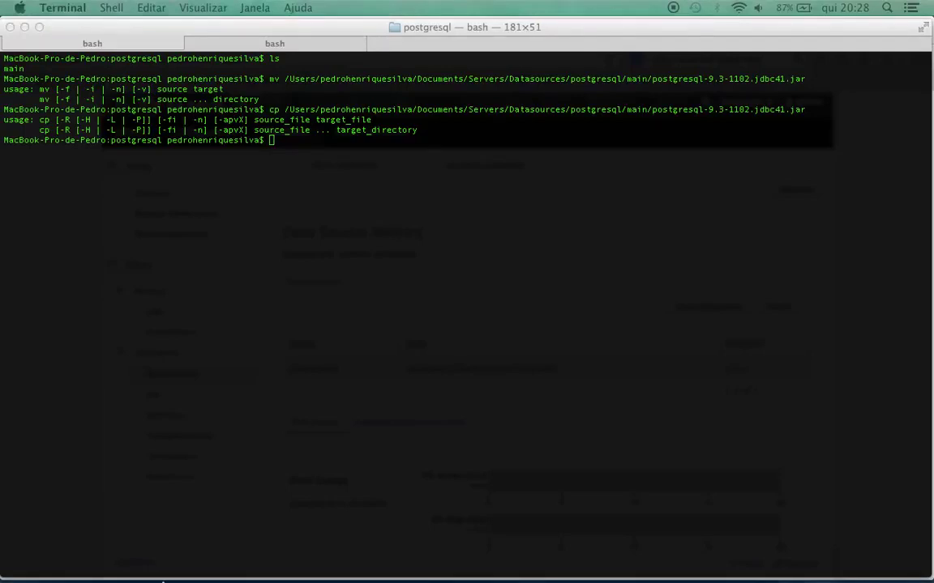
# Open a new Finder window and browse from Servers into wildfly-8.1.0.Final/modules/system/layers/base
pyautogui.moveTo(243, 551)
pyautogui.rightClick(195, 559)
pyautogui.click(215, 394)
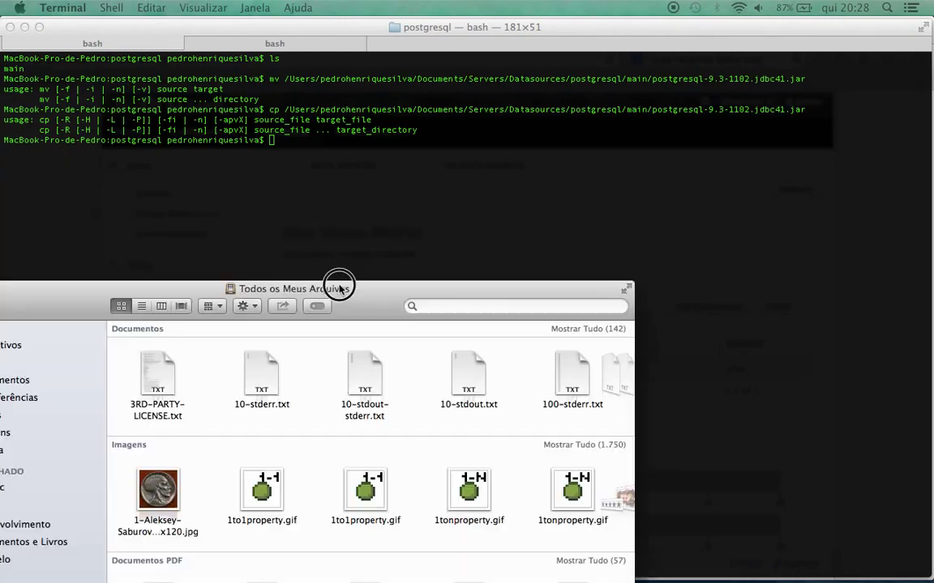
pyautogui.moveTo(340, 281); pyautogui.dragTo(536, 87)
pyautogui.click(182, 323)
pyautogui.doubleClick(451, 160)
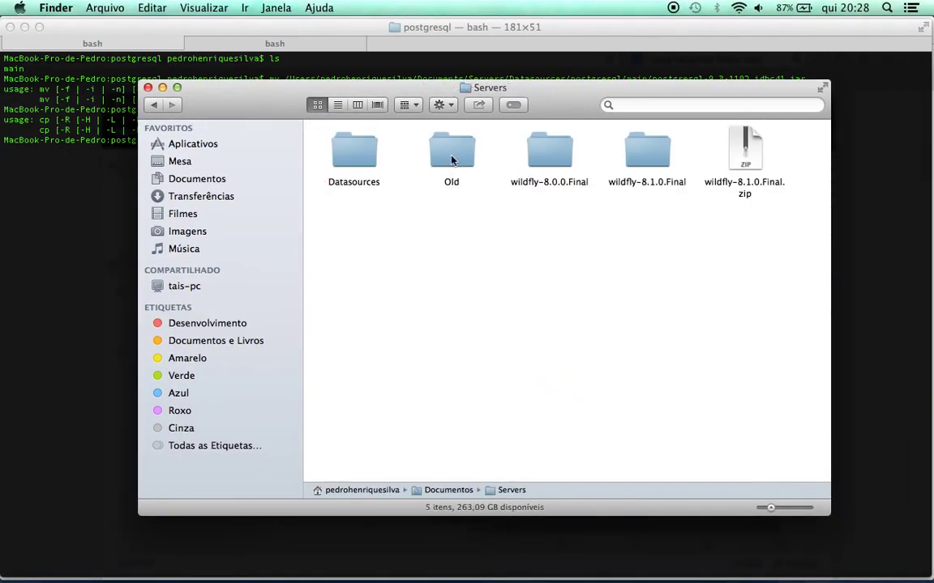
pyautogui.doubleClick(662, 161)
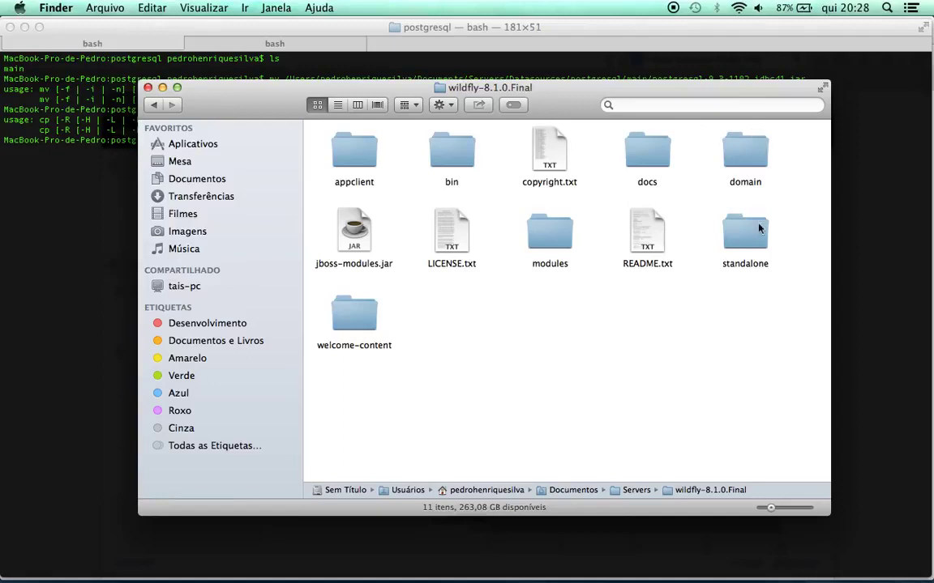
pyautogui.doubleClick(549, 234)
pyautogui.doubleClick(362, 156)
pyautogui.doubleClick(363, 156)
pyautogui.doubleClick(362, 156)
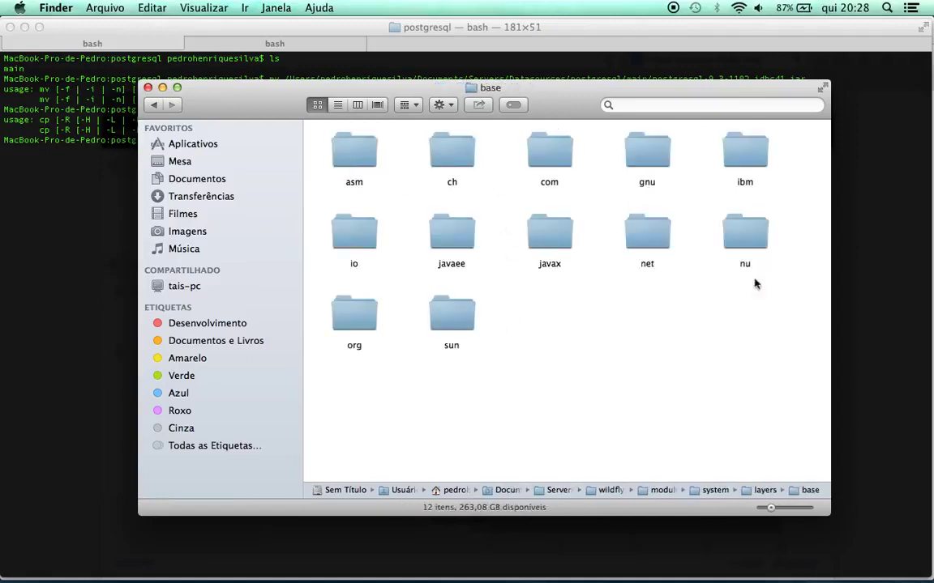
# Open org/postgresql/main and paste the driver jar into it
pyautogui.doubleClick(349, 313)
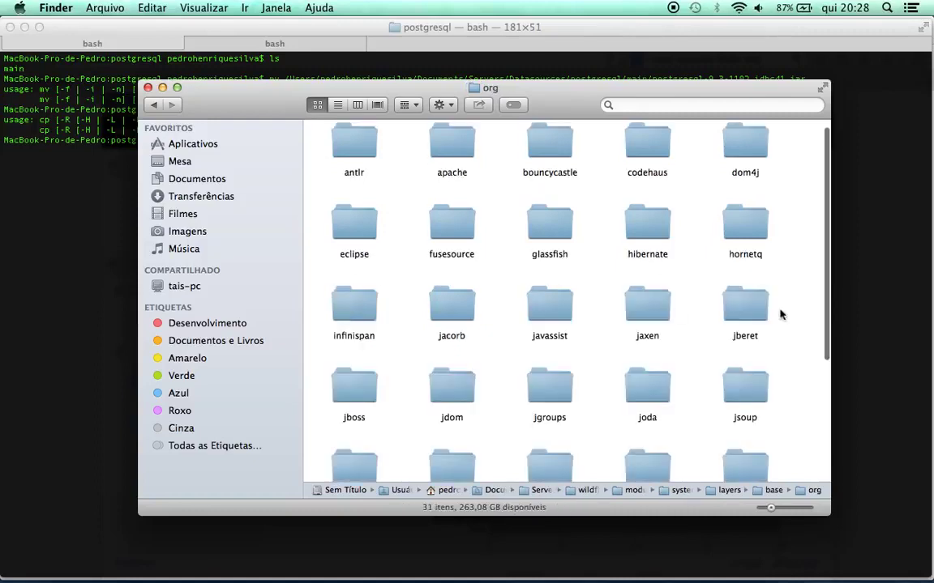
pyautogui.scroll(-5, 780, 315)
pyautogui.doubleClick(358, 453)
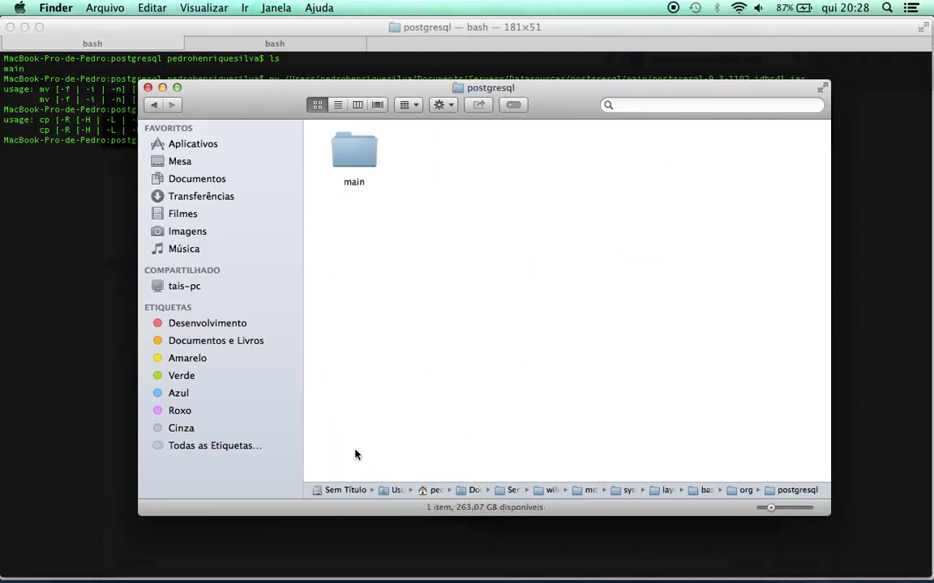
pyautogui.doubleClick(369, 147)
pyautogui.press('super+v')
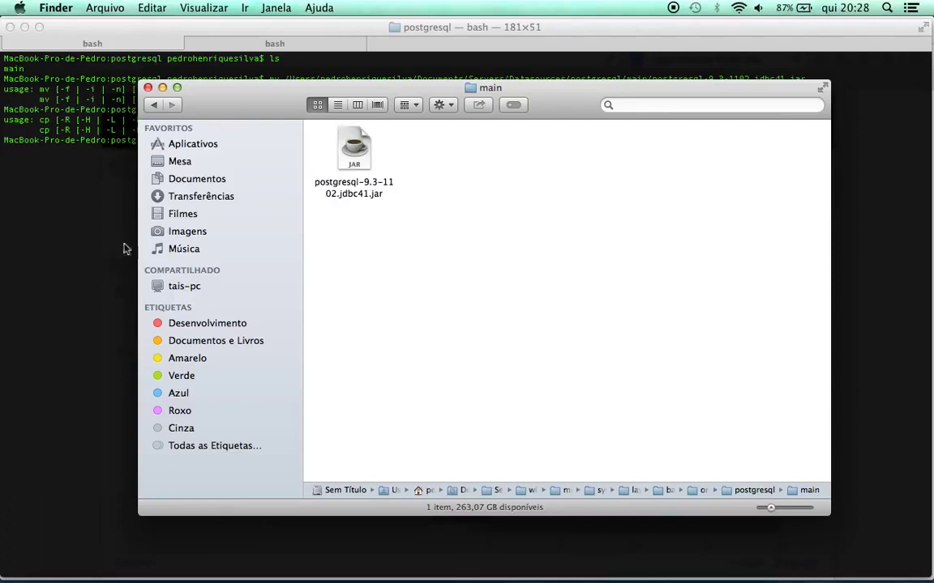
# Return to Terminal and clear its output
pyautogui.click(81, 221)
pyautogui.write('clear')
pyautogui.press('Return')
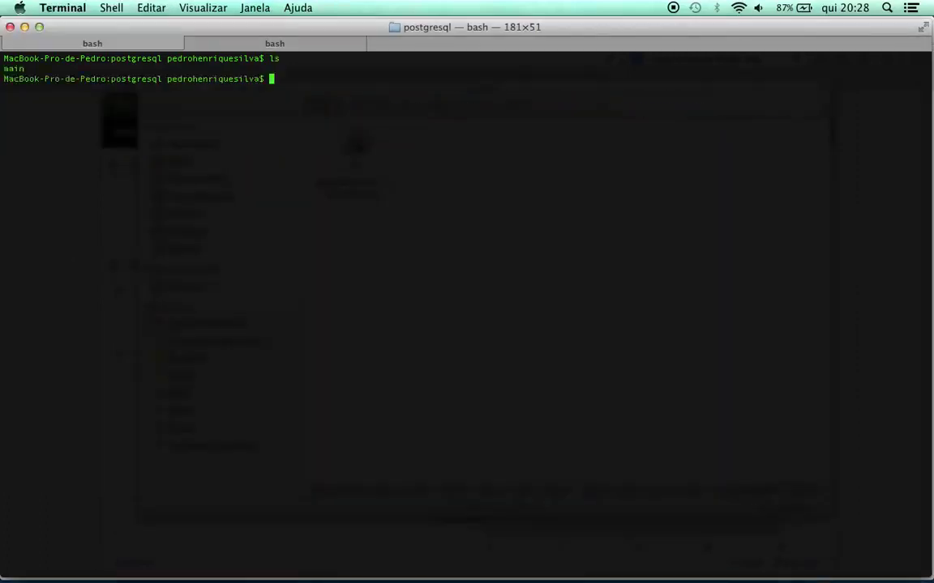
# Change into the main folder and list its contents
pyautogui.write('d main/')
pyautogui.press('Return')
pyautogui.write('ls')
pyautogui.press('Return')
pyautogui.write('clear')
pyautogui.press('Return')
pyautogui.write('ls')
pyautogui.press('Return')
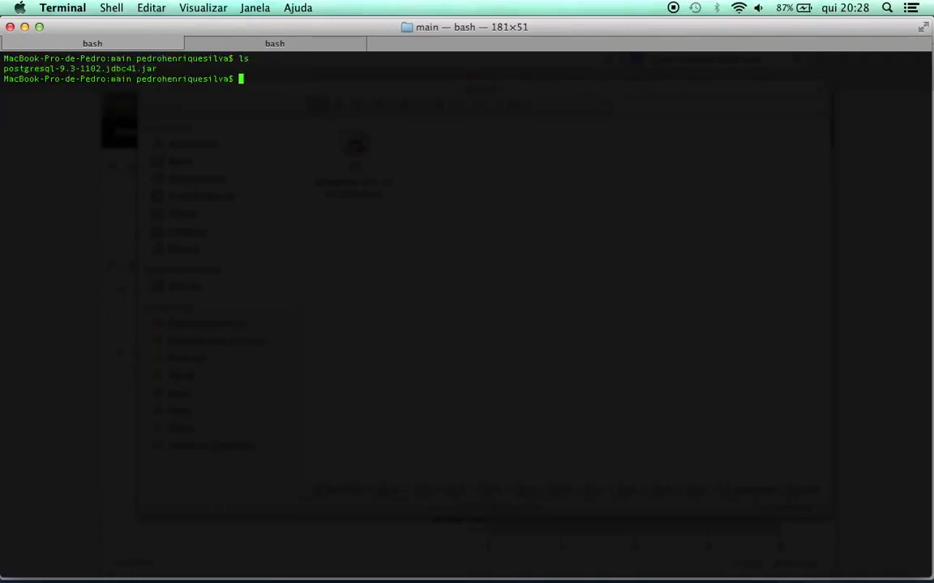
# Create a new empty module.xml in vim and enter insert mode
pyautogui.write('open model')
pyautogui.press('BackSpace')
pyautogui.press('BackSpace')
pyautogui.press('BackSpace')
pyautogui.press('BackSpace')
pyautogui.write('odule.xml')
pyautogui.press('Return')
pyautogui.press('Up')
pyautogui.press('Left')
pyautogui.press('Left')
pyautogui.press('Left')
pyautogui.press('Left')
pyautogui.press('Left')
pyautogui.press('Left')
pyautogui.press('Left')
pyautogui.press('Left')
pyautogui.press('Left')
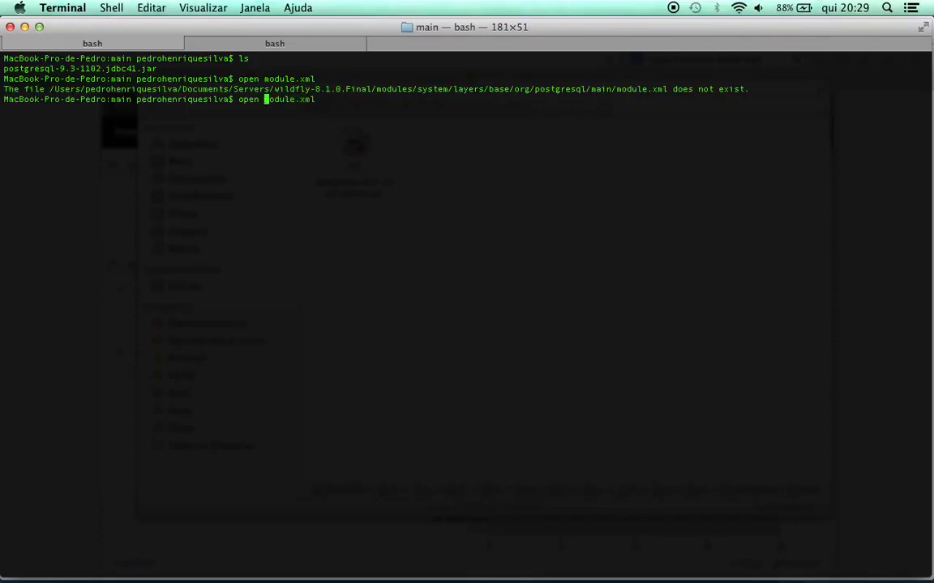
pyautogui.press('BackSpace')
pyautogui.press('BackSpace')
pyautogui.press('BackSpace')
pyautogui.press('BackSpace')
pyautogui.press('BackSpace')
pyautogui.write('vim')
pyautogui.press('Return')
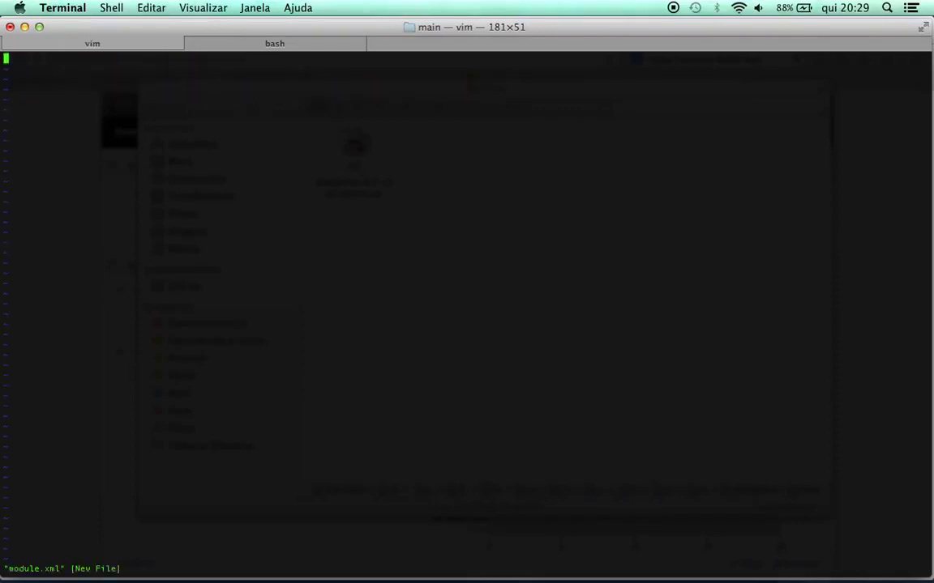
pyautogui.press('i')
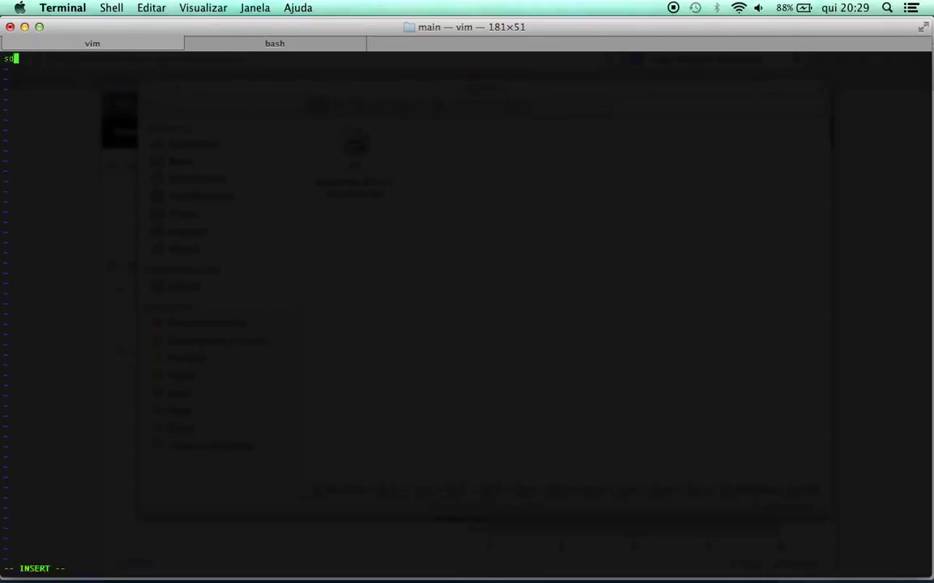
pyautogui.press('super+Tab')
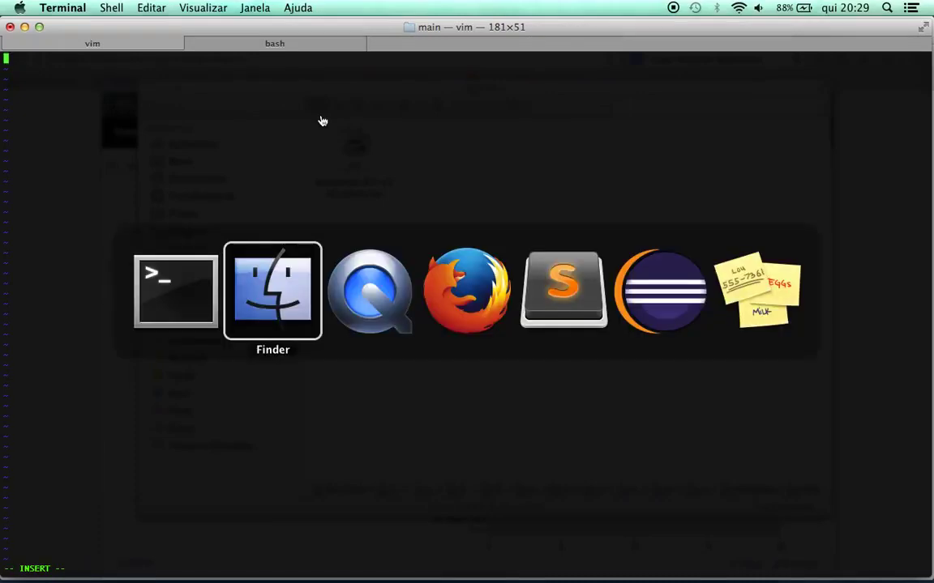
# Copy all ten lines of module.xml code from the 'Module XML para o PostgreSQL' Gist
pyautogui.press('super+Tab')
pyautogui.press('super+Tab')
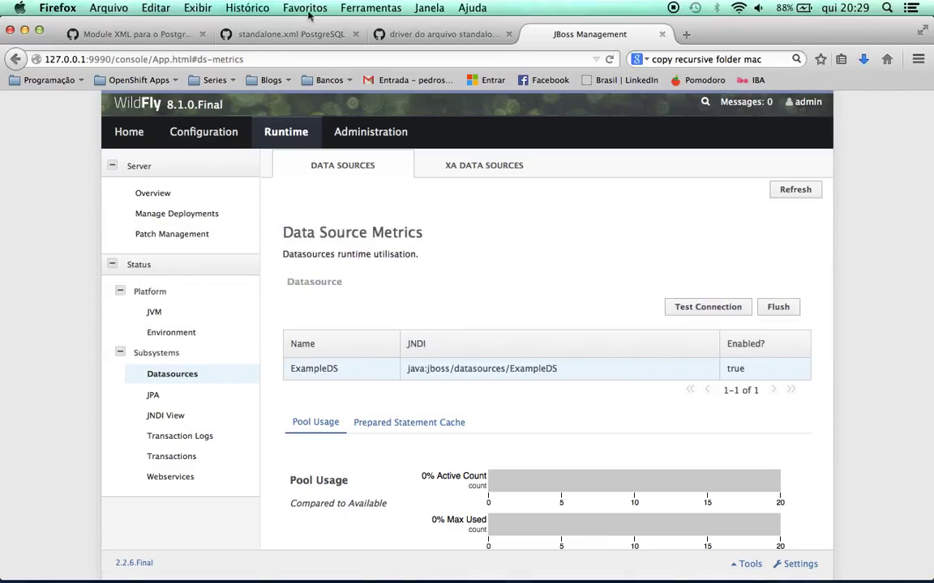
pyautogui.click(119, 36)
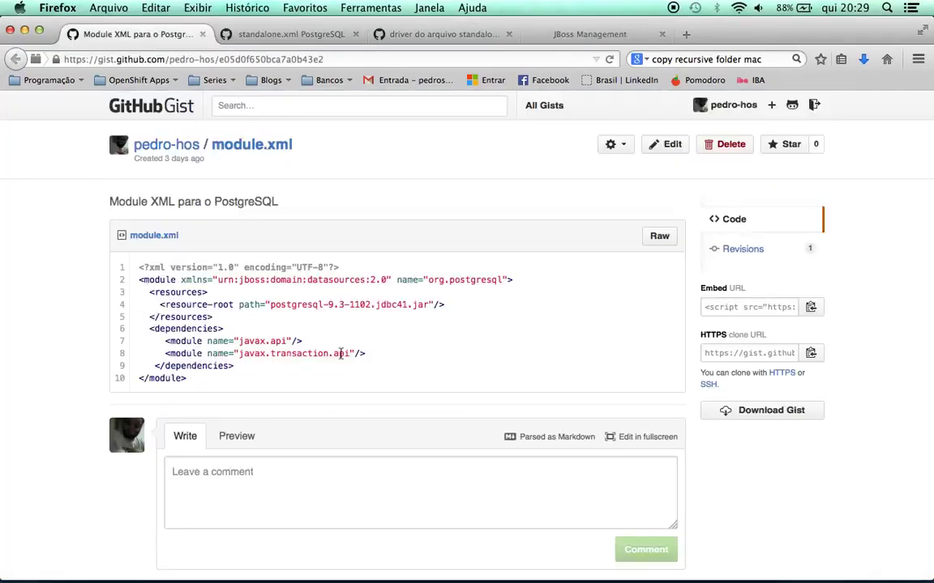
pyautogui.moveTo(140, 269); pyautogui.dragTo(210, 390)
pyautogui.press('super+c')
pyautogui.press('super+c')
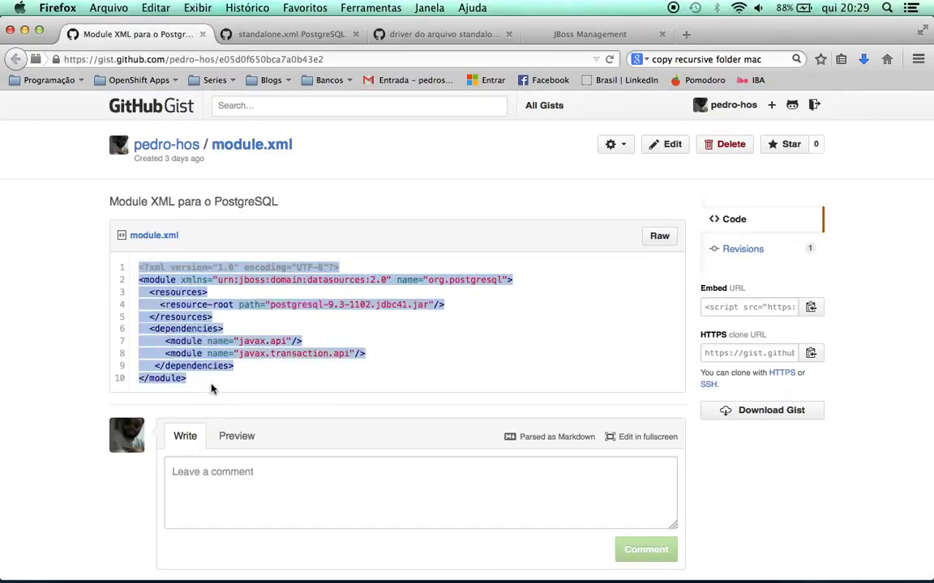
pyautogui.press('super+Tab')
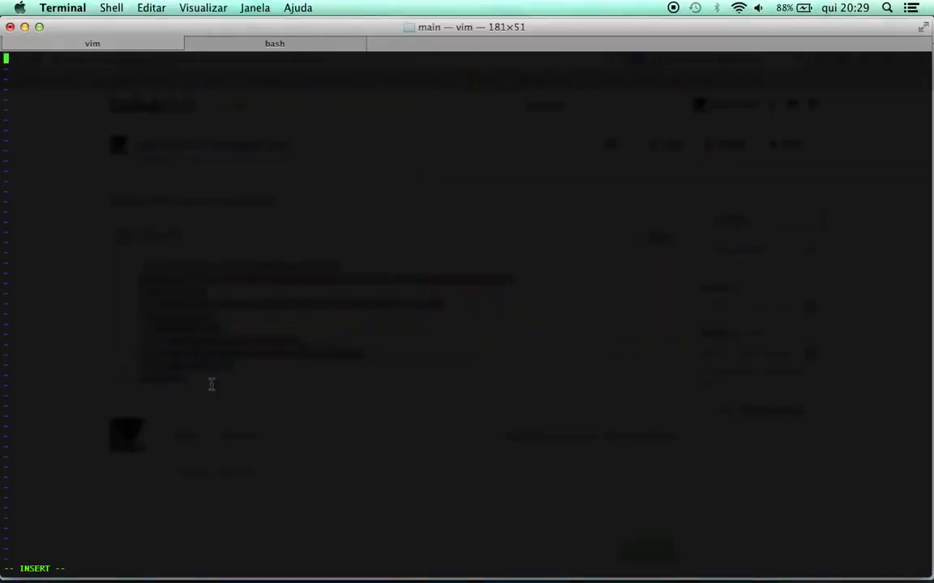
# Paste the module definition, put </module> on its own line, and save with :wq
pyautogui.press('super+v')
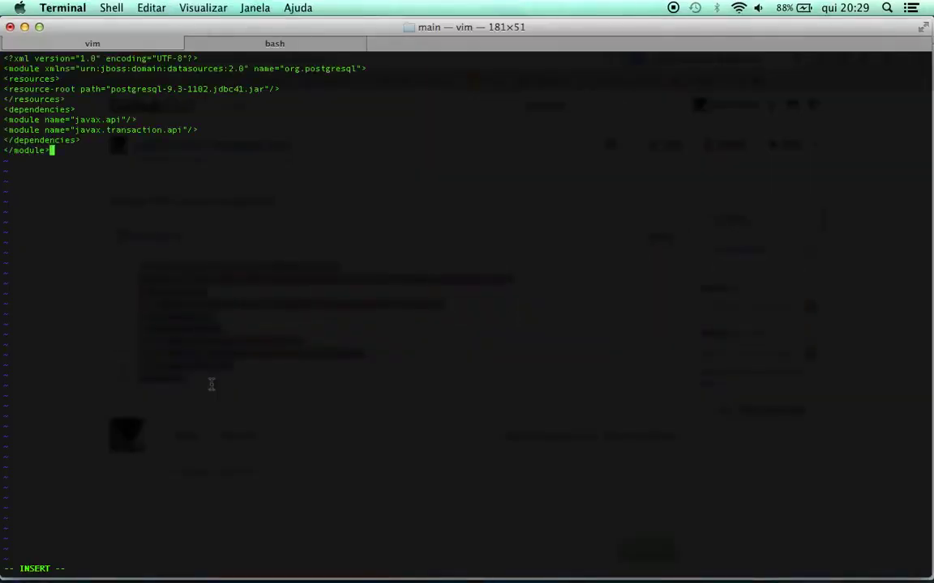
pyautogui.press('Left')
pyautogui.press('Left')
pyautogui.press('Left')
pyautogui.press('Left')
pyautogui.press('Left')
pyautogui.press('Left')
pyautogui.press('Left')
pyautogui.press('Left')
pyautogui.press('Left')
pyautogui.press('Tab')
pyautogui.press('BackSpace')
pyautogui.press('BackSpace')
pyautogui.press('Return')
pyautogui.press('Escape')
pyautogui.write(':wq')
pyautogui.press('BackSpace')
pyautogui.press('BackSpace')
pyautogui.write('wq')
pyautogui.press('Return')
# Open module.xml in the default editor, Sublime Text 2
pyautogui.write('open')
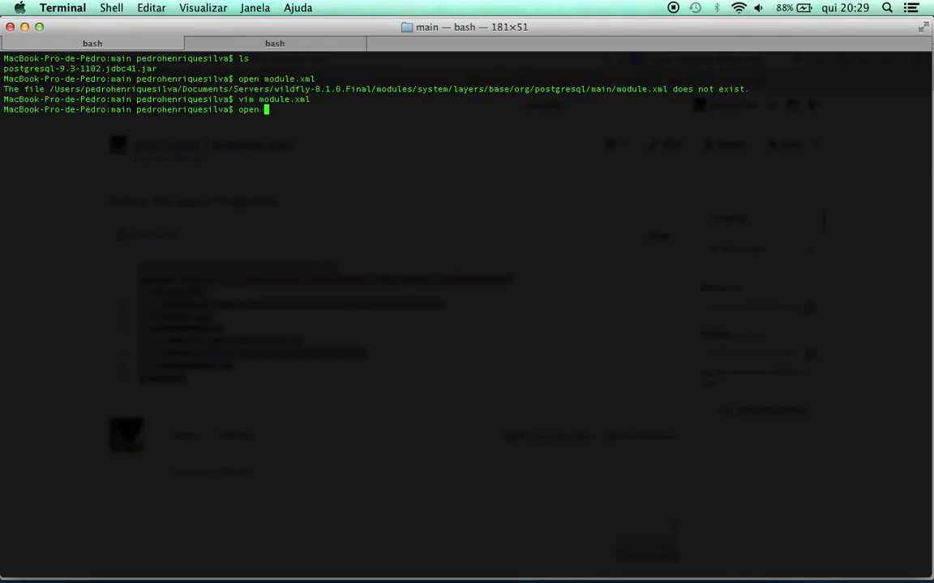
pyautogui.write(' m')
pyautogui.press('Tab')
pyautogui.press('Return')
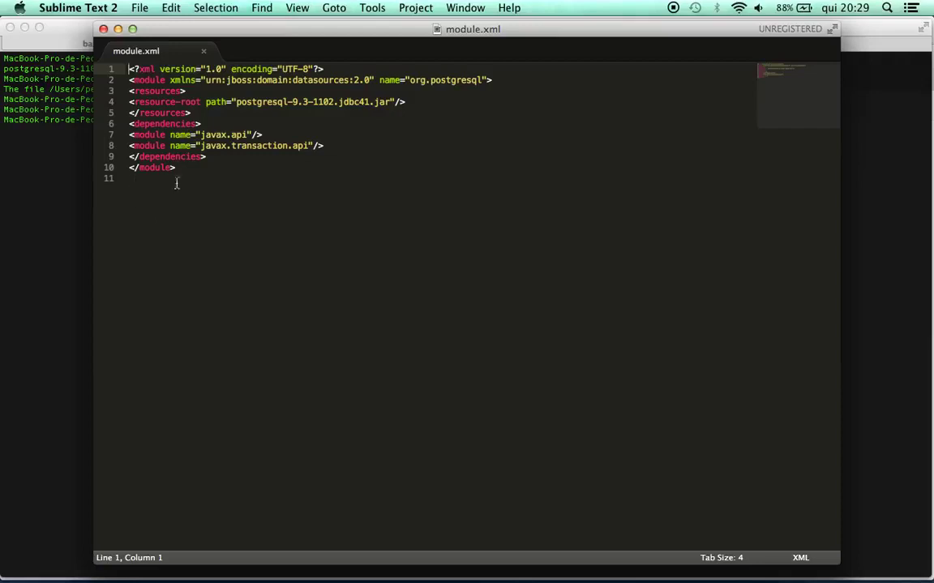
# Select the file's ten lines and look for an XML reformat command, applying none
pyautogui.click(202, 171)
pyautogui.moveTo(179, 167); pyautogui.dragTo(108, 66)
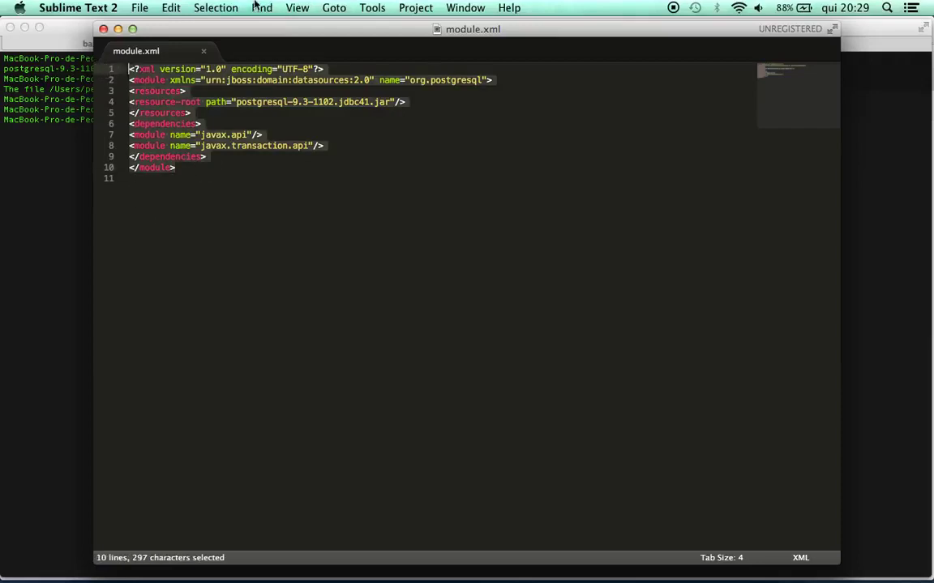
pyautogui.click(172, 8)
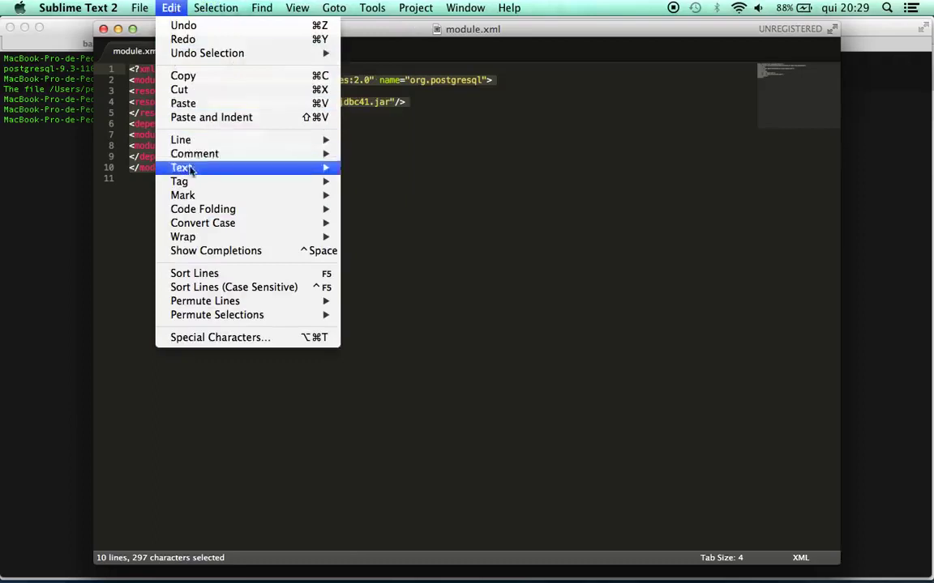
pyautogui.moveTo(235, 219)
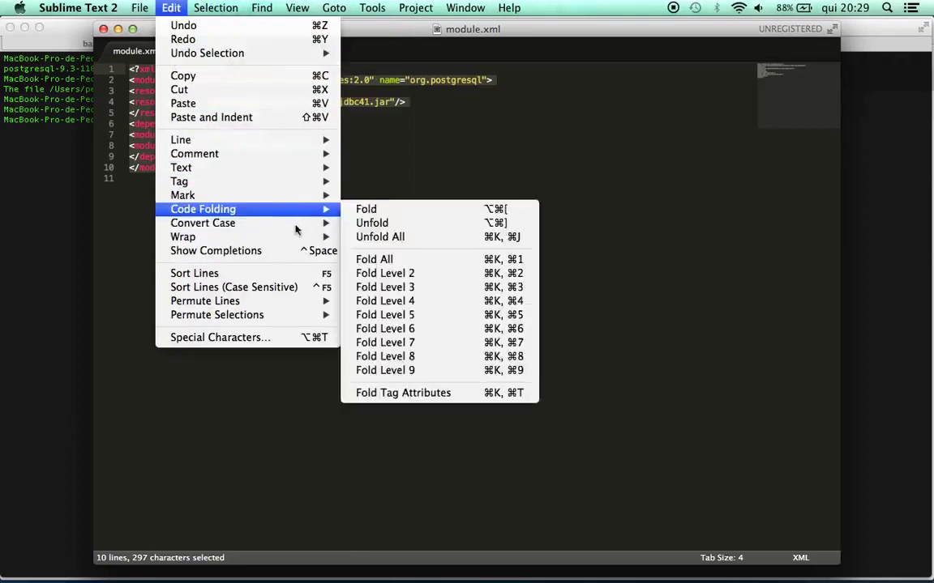
pyautogui.click(388, 216)
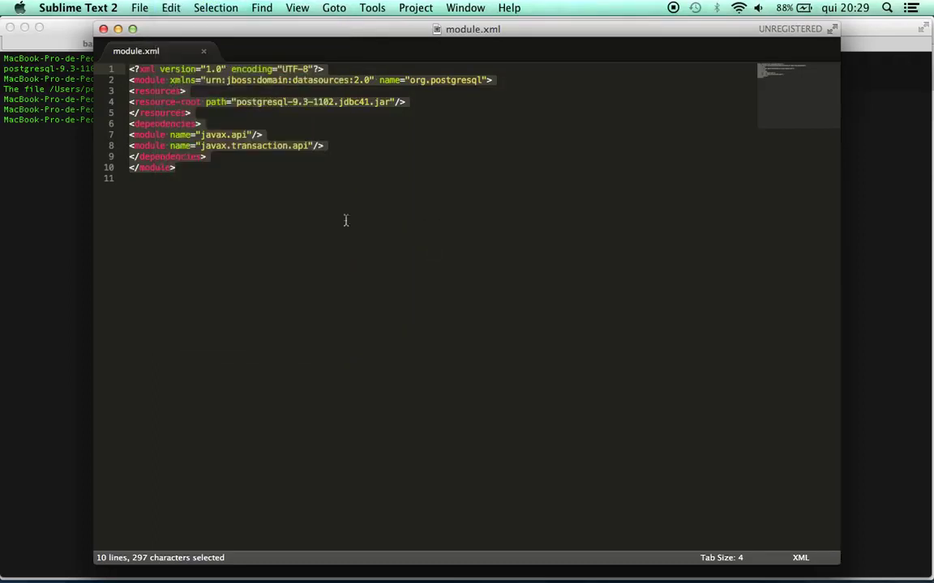
# Indent the <resources>, resource-root and </resources> lines of module.xml
pyautogui.click(133, 70)
pyautogui.click(133, 80)
pyautogui.press('Tab')
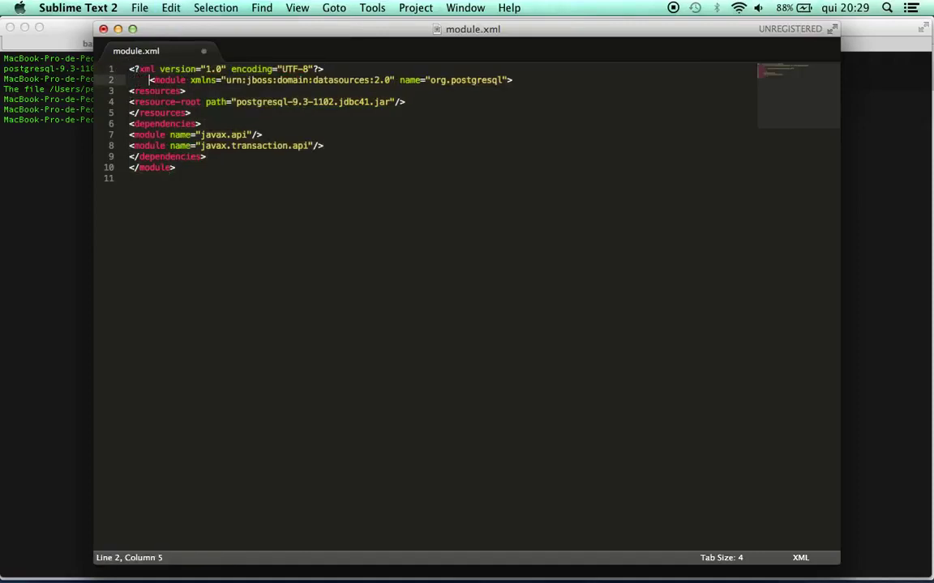
pyautogui.click(143, 102)
pyautogui.press('Up')
pyautogui.press('Up')
pyautogui.press('Right')
pyautogui.press('BackSpace')
pyautogui.press('Down')
pyautogui.press('Tab')
pyautogui.press('Down')
pyautogui.press('Left')
pyautogui.press('Left')
pyautogui.press('Left')
pyautogui.press('Tab')
pyautogui.press('Down')
pyautogui.press('Left')
pyautogui.press('Left')
pyautogui.press('Left')
pyautogui.press('Left')
pyautogui.press('Tab')
pyautogui.hotkey('shift', 'Up')
pyautogui.press('Tab')
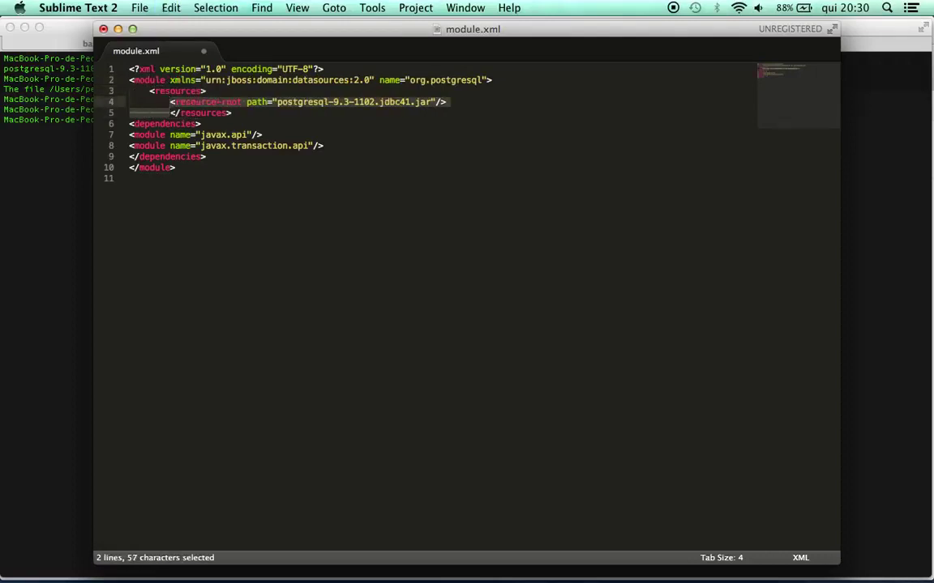
pyautogui.hotkey('shift', 'Tab')
pyautogui.press('Down')
pyautogui.press('Up')
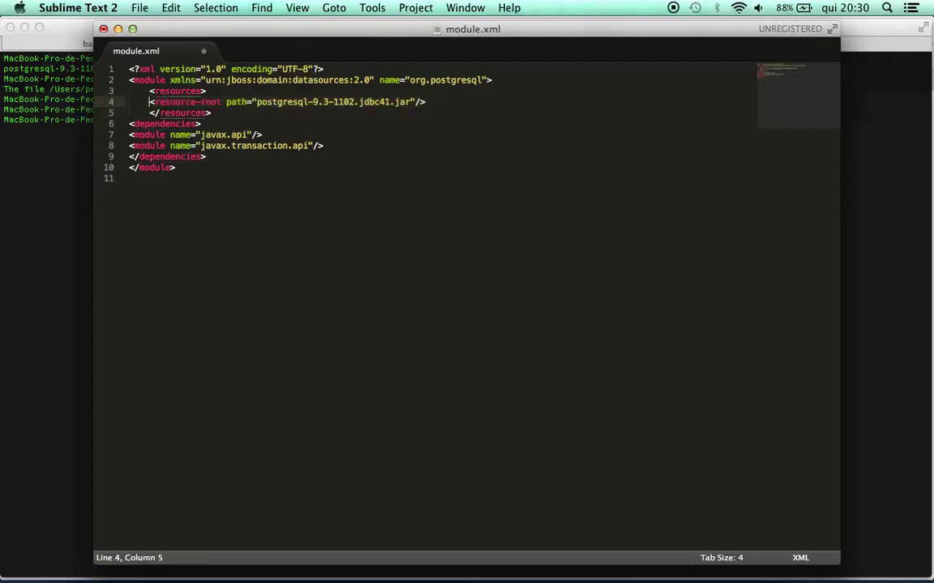
pyautogui.press('Tab')
pyautogui.press('Down')
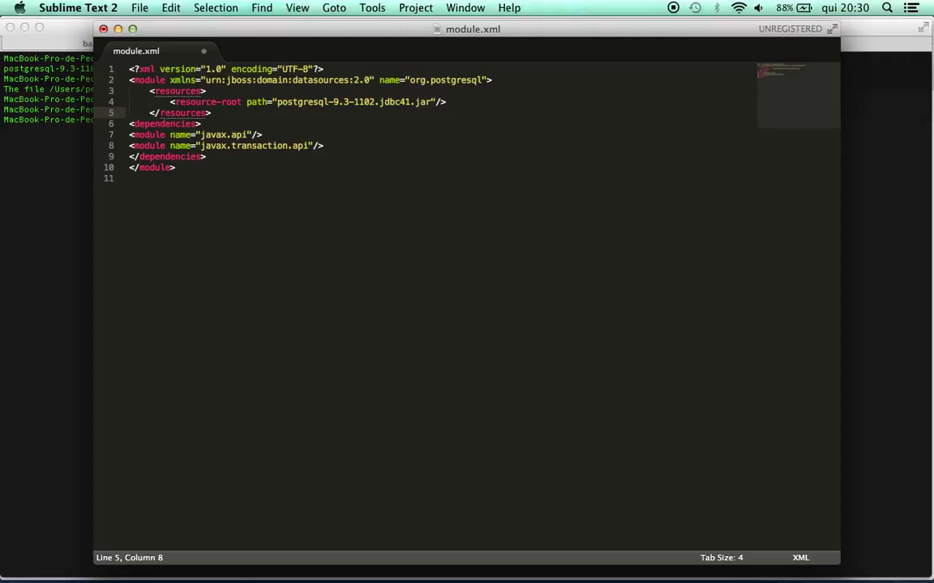
# Indent the dependencies block with javax.api and javax.transaction.api, then save module.xml
pyautogui.press('Down')
pyautogui.press('Down')
pyautogui.press('Down')
pyautogui.press('Up')
pyautogui.press('Up')
pyautogui.press('Left')
pyautogui.press('Left')
pyautogui.press('Left')
pyautogui.press('Left')
pyautogui.press('Left')
pyautogui.press('Left')
pyautogui.press('Left')
pyautogui.press('Tab')
pyautogui.press('Down')
pyautogui.press('Left')
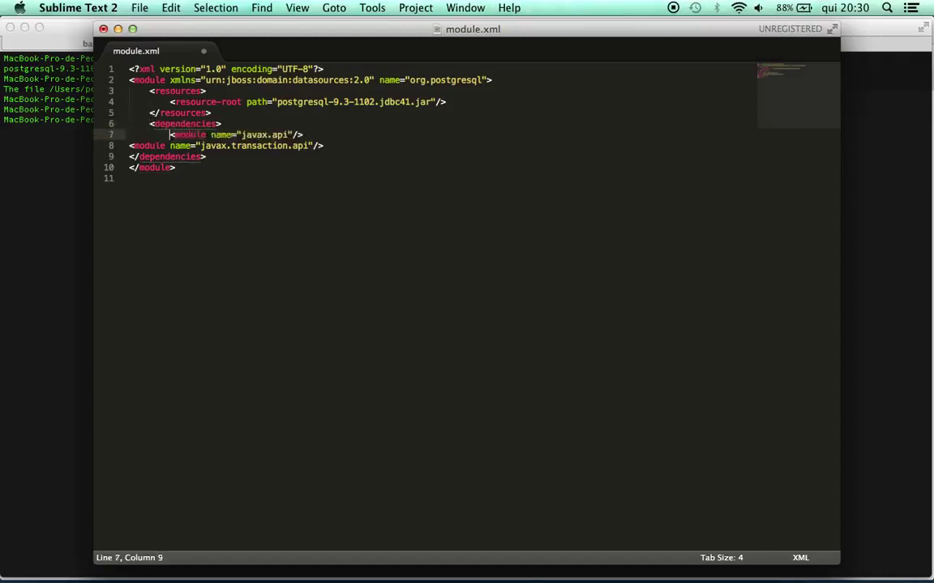
pyautogui.press('Tab')
pyautogui.press('Tab')
pyautogui.press('Down')
pyautogui.press('Left')
pyautogui.press('Left')
pyautogui.press('Left')
pyautogui.press('Left')
pyautogui.press('Left')
pyautogui.press('Left')
pyautogui.press('Left')
pyautogui.press('Tab')
pyautogui.press('Tab')
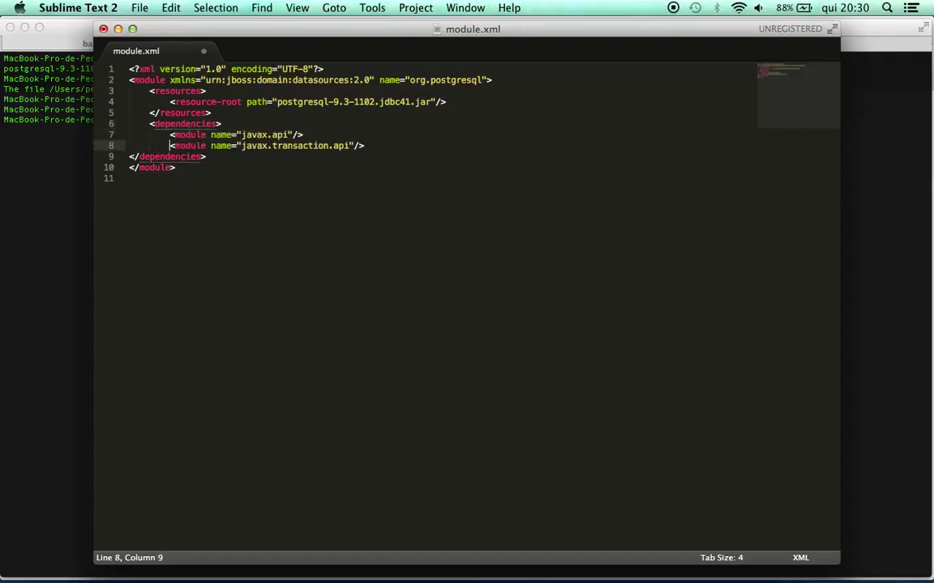
pyautogui.press('Down')
pyautogui.press('Left')
pyautogui.press('Left')
pyautogui.press('Left')
pyautogui.press('Left')
pyautogui.press('Left')
pyautogui.press('Left')
pyautogui.press('Left')
pyautogui.press('Left')
pyautogui.press('Tab')
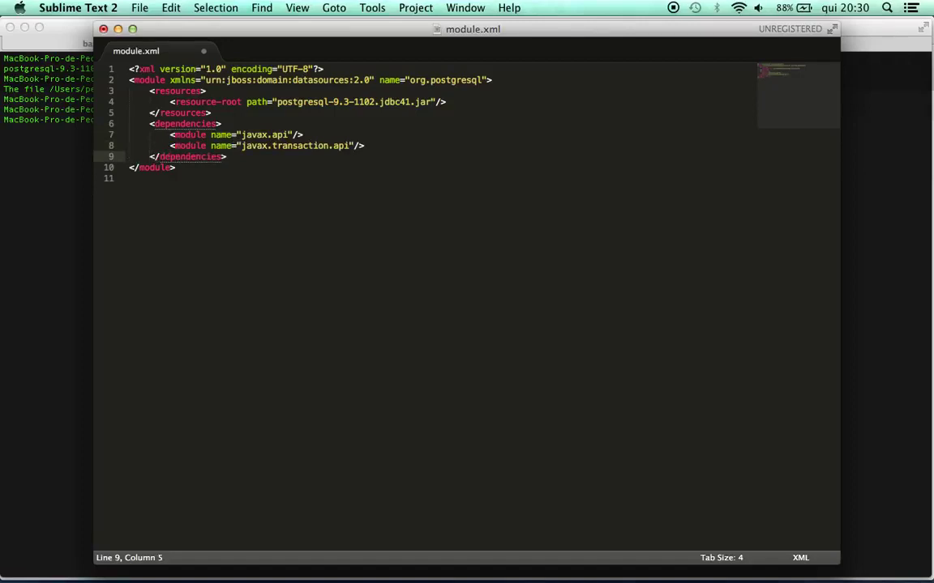
pyautogui.press('super+s')
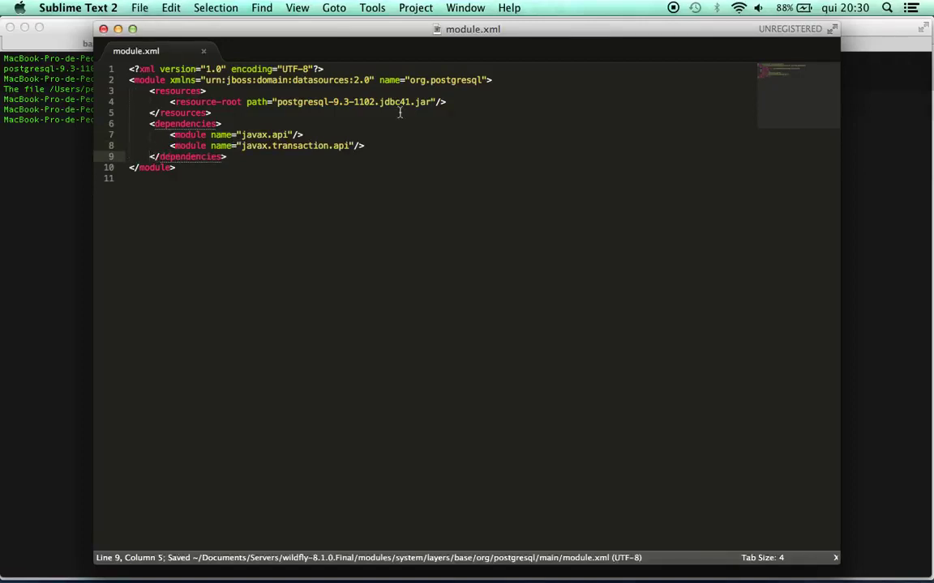
# Check the postgresql-9.3-1102.jdbc41.jar path, then close the module.xml and standalone.xml windows
pyautogui.click(278, 102)
pyautogui.moveTo(278, 101); pyautogui.dragTo(427, 100)
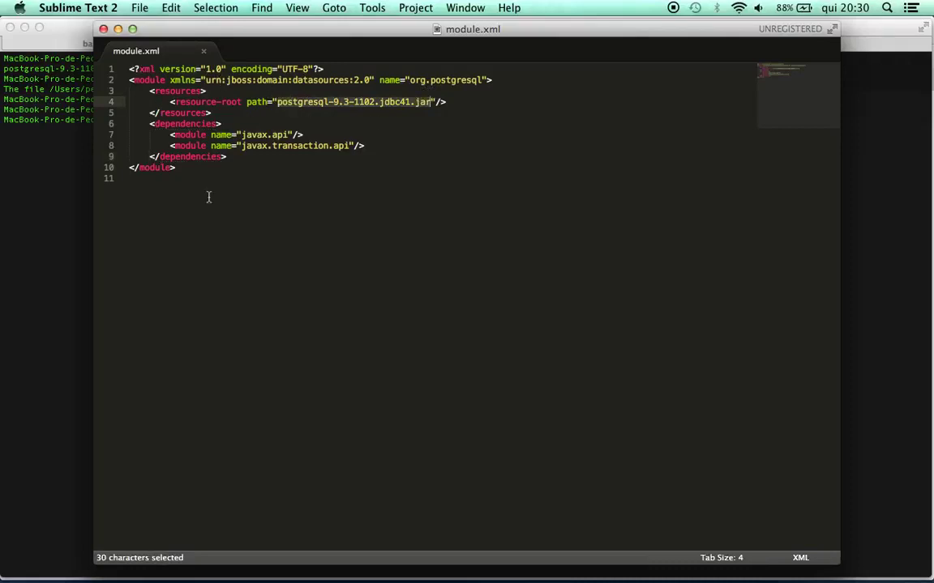
pyautogui.click(444, 100)
pyautogui.click(103, 29)
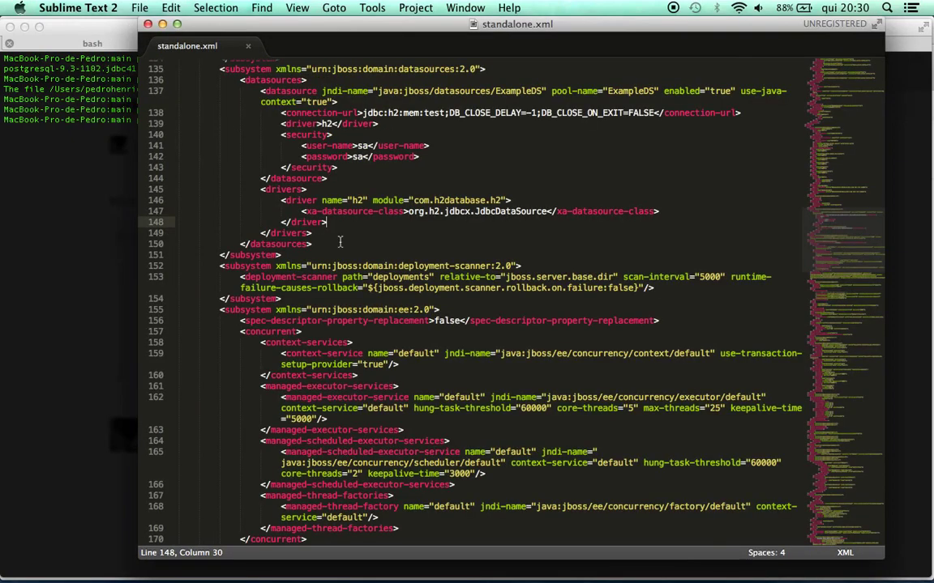
pyautogui.click(148, 18)
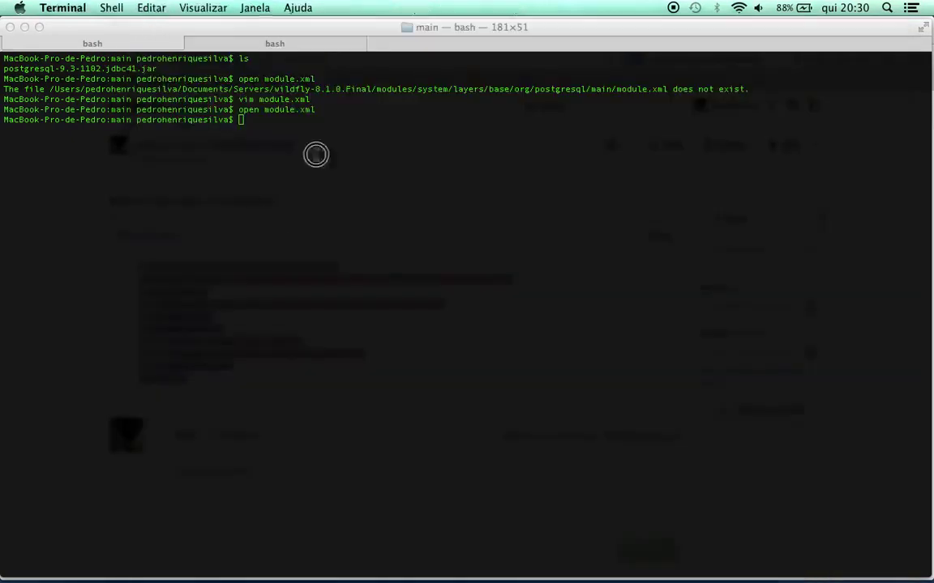
pyautogui.click(385, 142)
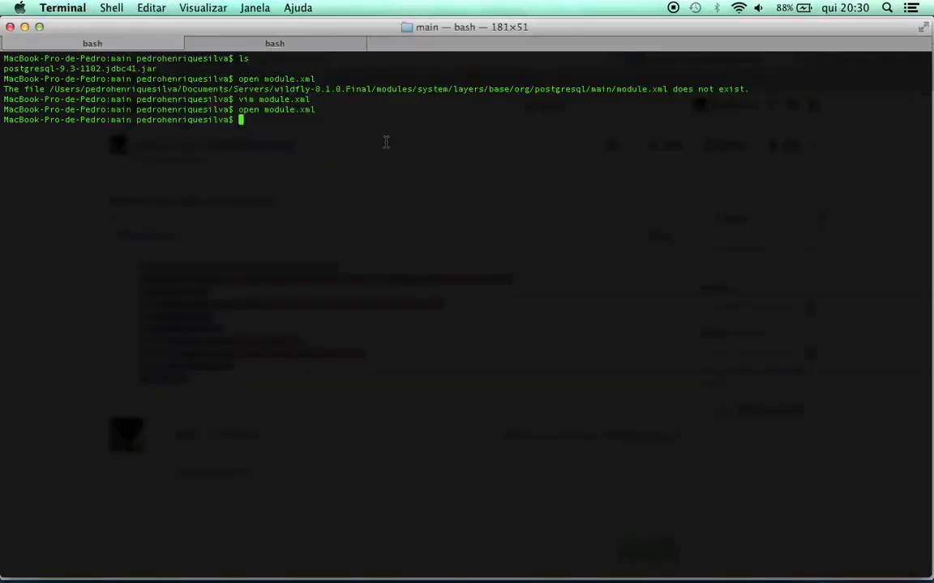
# List the main folder to confirm module.xml sits beside the driver jar
pyautogui.write('ls')
pyautogui.press('Return')
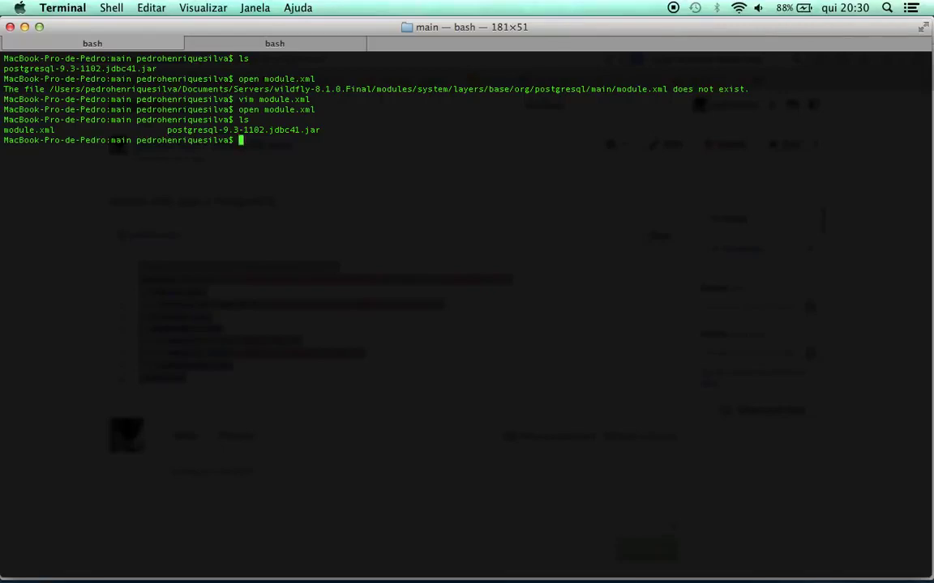
pyautogui.write('clear')
pyautogui.press('Return')
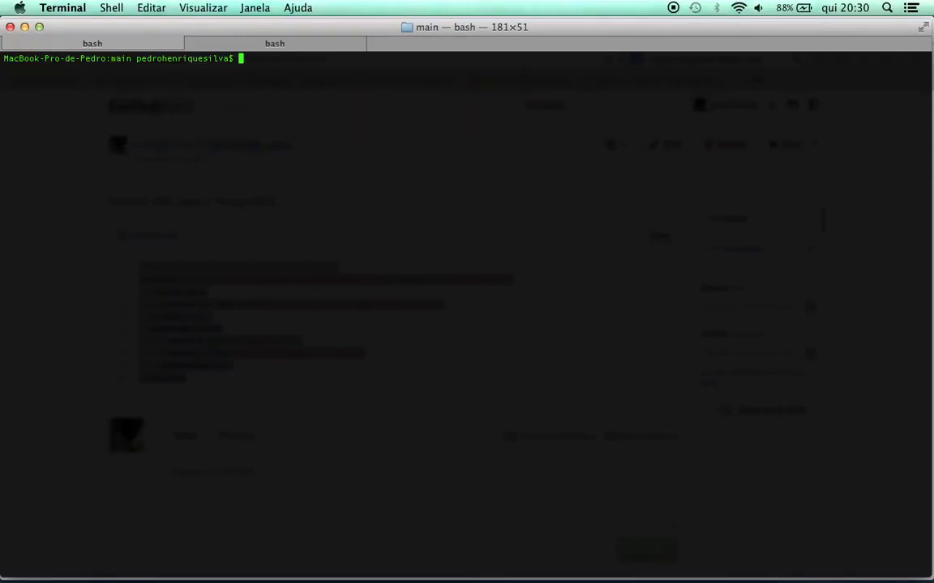
pyautogui.write('ls')
pyautogui.press('Return')
# Go up seven levels to wildfly-8.1.0.Final and confirm the path with pwd
pyautogui.write('cd')
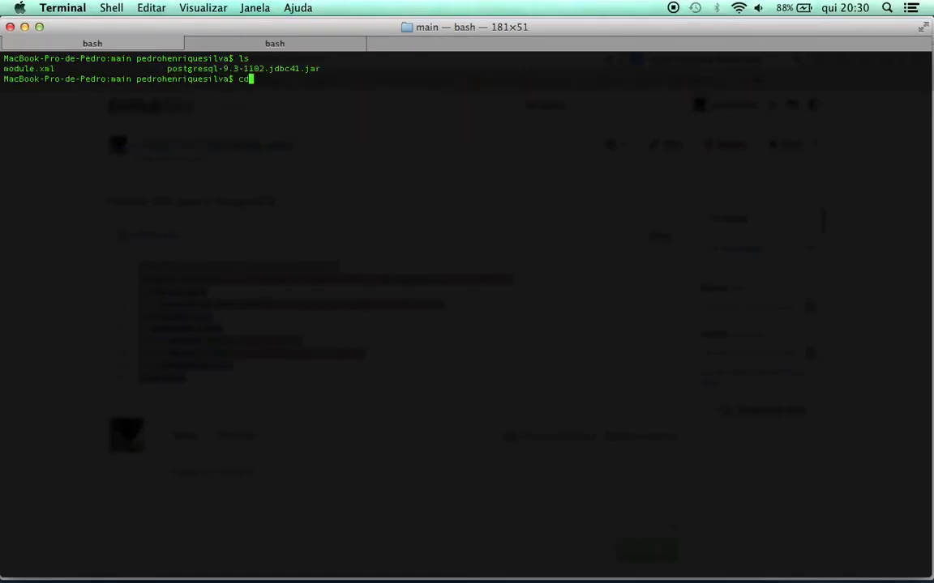
pyautogui.write(' ..')
pyautogui.press('Return')
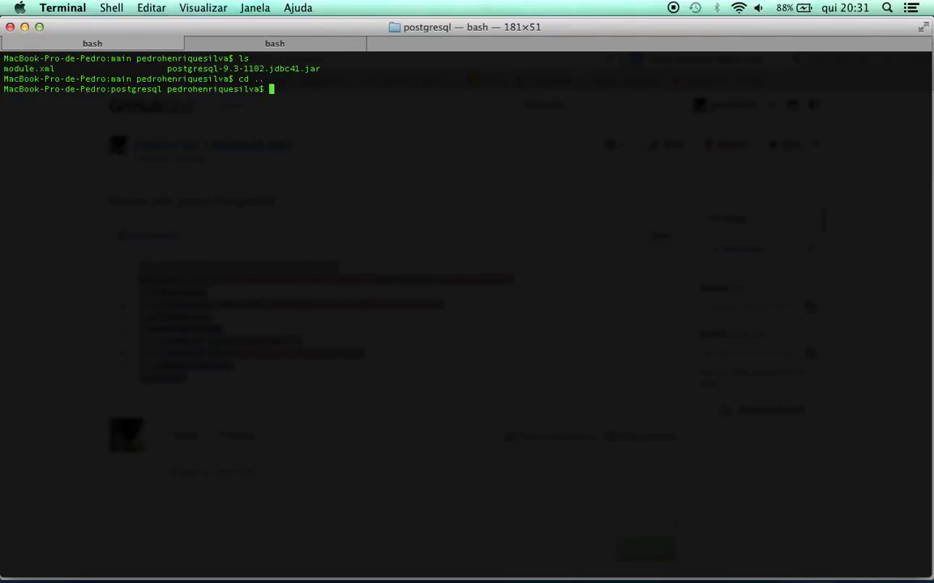
pyautogui.write('cd ..')
pyautogui.press('Return')
pyautogui.write('cd ..')
pyautogui.press('Return')
pyautogui.write('cd ..')
pyautogui.press('Return')
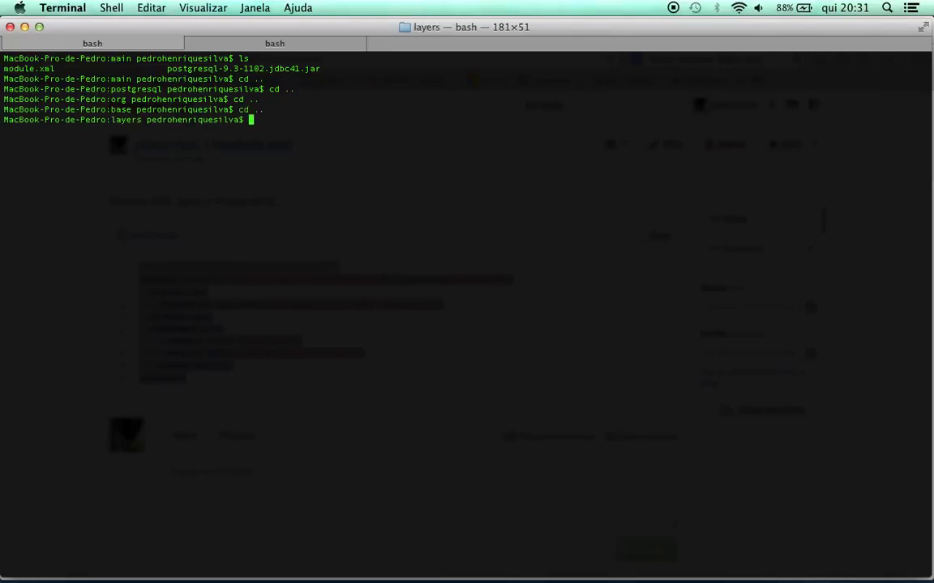
pyautogui.write('cd ..')
pyautogui.press('Return')
pyautogui.write('cd ..')
pyautogui.press('Return')
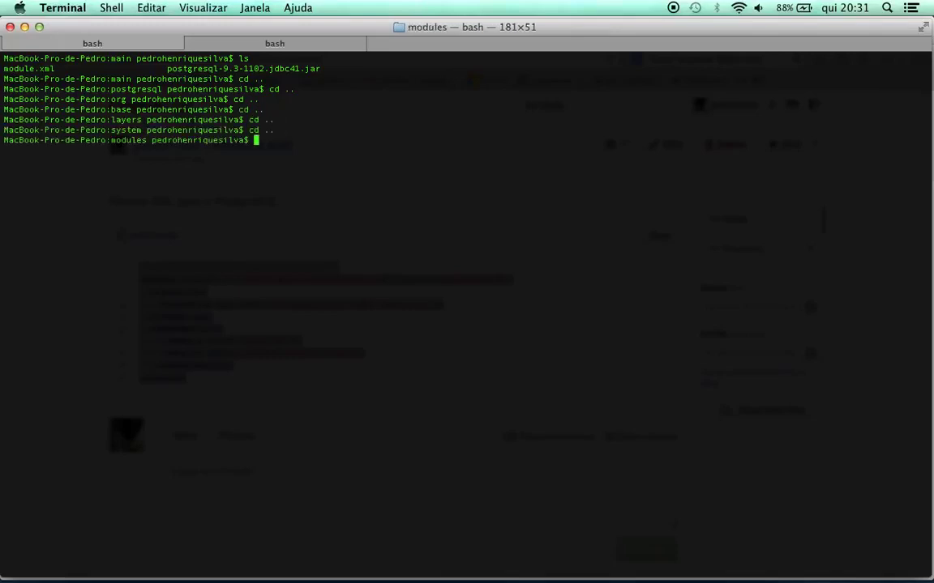
pyautogui.write('cd ..')
pyautogui.press('Return')
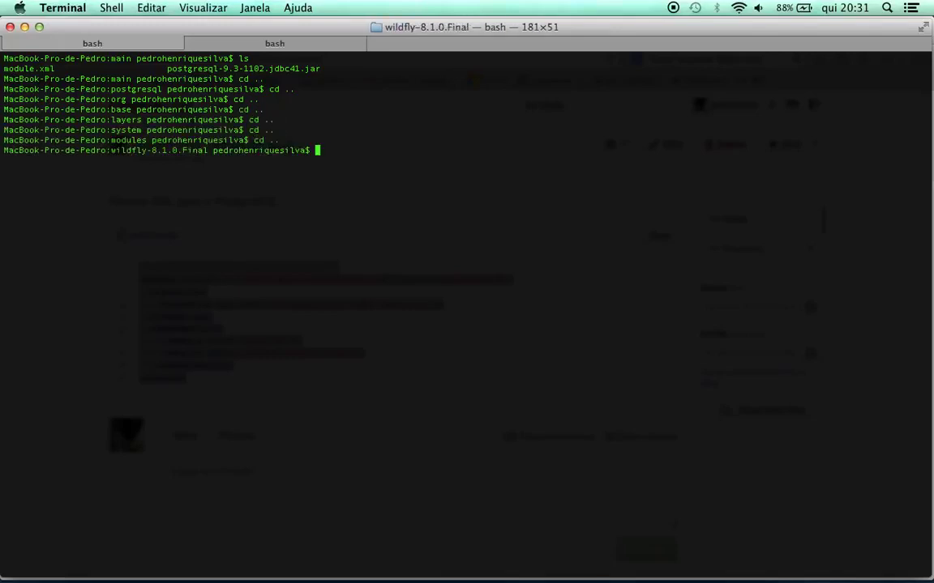
pyautogui.write('ls')
pyautogui.press('Return')
pyautogui.write('clear')
pyautogui.press('Return')
pyautogui.write('pwd')
pyautogui.press('Return')
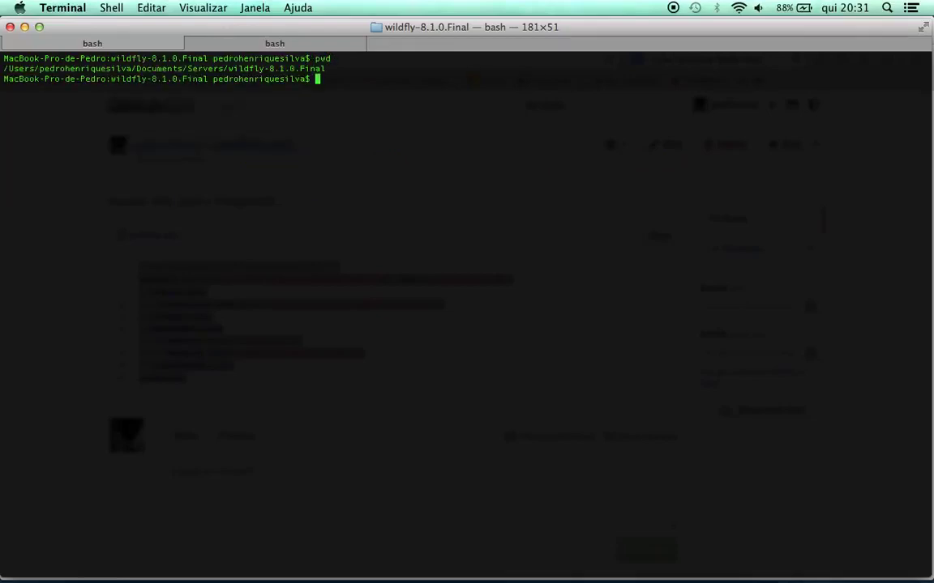
# List the contents of the WildFly installation folder
pyautogui.write('ls')
pyautogui.press('Return')
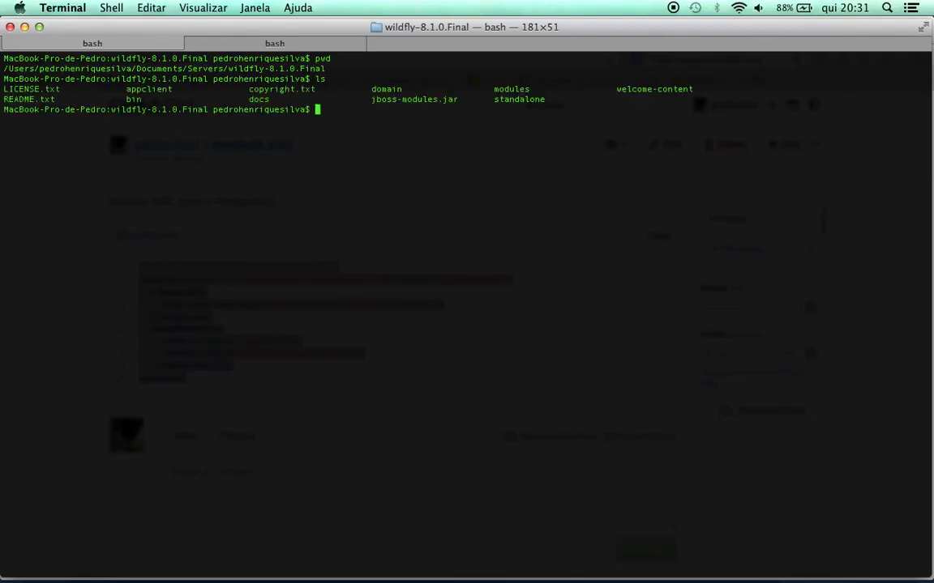
pyautogui.write('cd')
pyautogui.press('BackSpace')
pyautogui.press('BackSpace')
pyautogui.write('ls')
pyautogui.press('Return')
# Enter the standalone folder and list its deployments and configuration subfolders
pyautogui.write('cd s')
pyautogui.press('Tab')
pyautogui.press('Return')
pyautogui.write('ls')
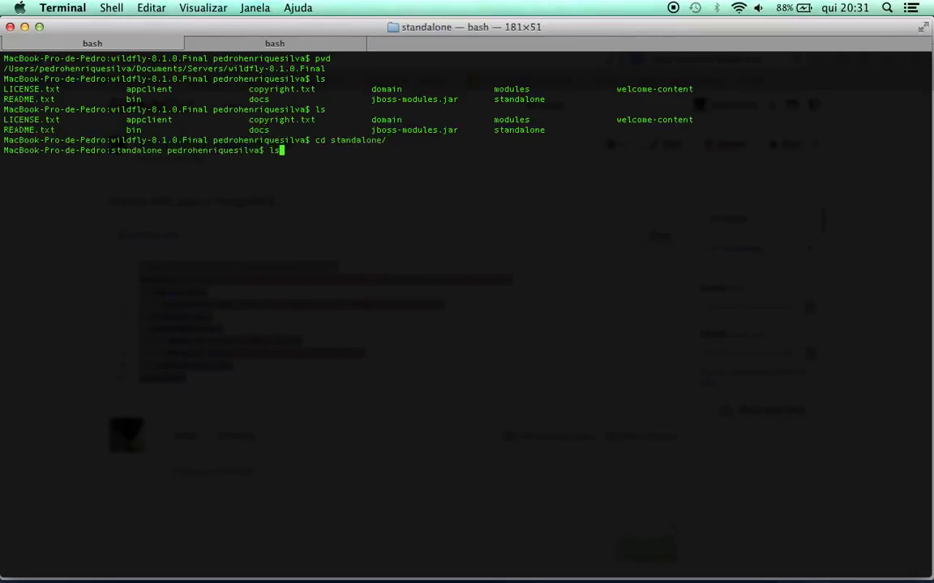
pyautogui.press('Return')
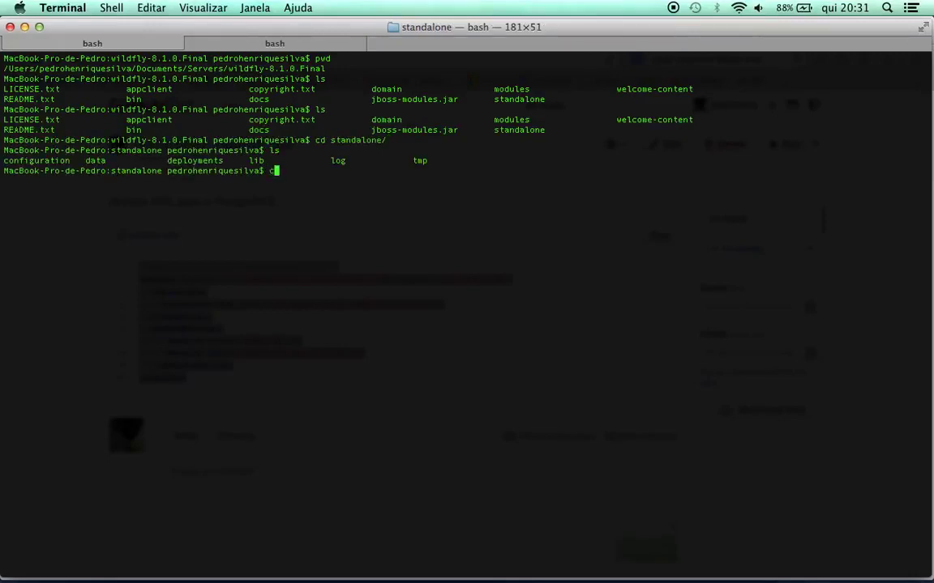
pyautogui.press('super+k')
pyautogui.write('ls')
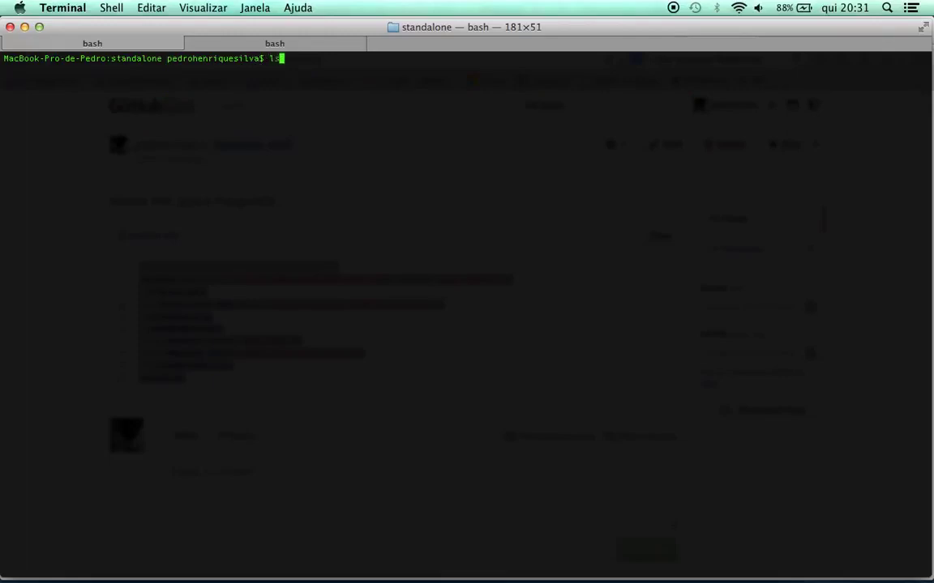
pyautogui.press('Return')
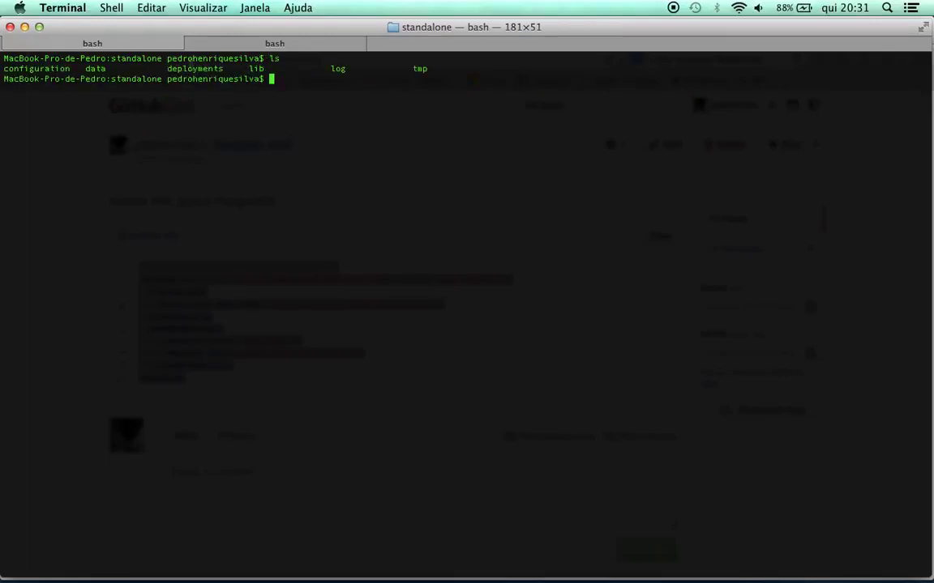
pyautogui.doubleClick(186, 69)
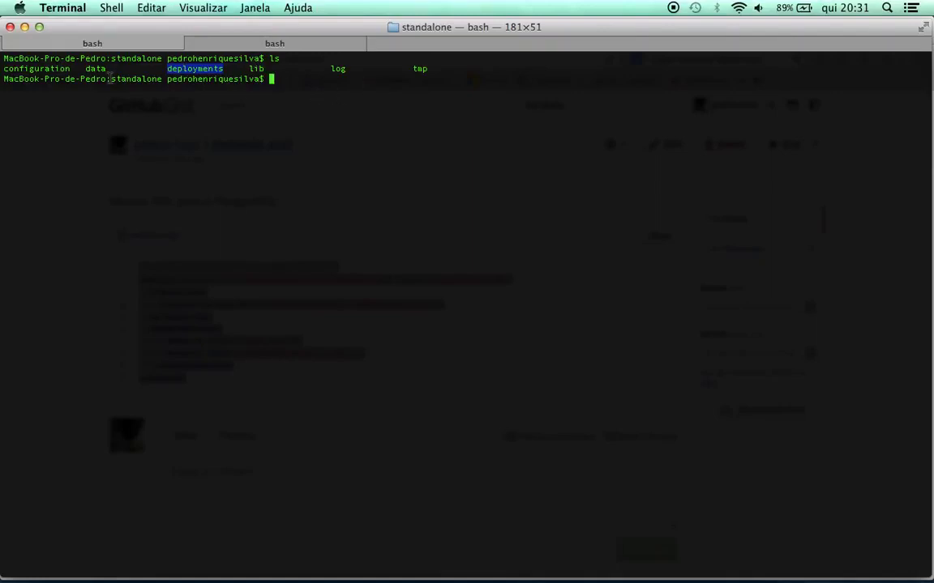
pyautogui.doubleClick(50, 67)
pyautogui.click(335, 88)
# Enter the configuration folder, list its files, and enter 'open standalone.xml'
pyautogui.write('cd co')
pyautogui.press('Tab')
pyautogui.press('Return')
pyautogui.write('clear')
pyautogui.press('Return')
pyautogui.write('ls')
pyautogui.press('Return')
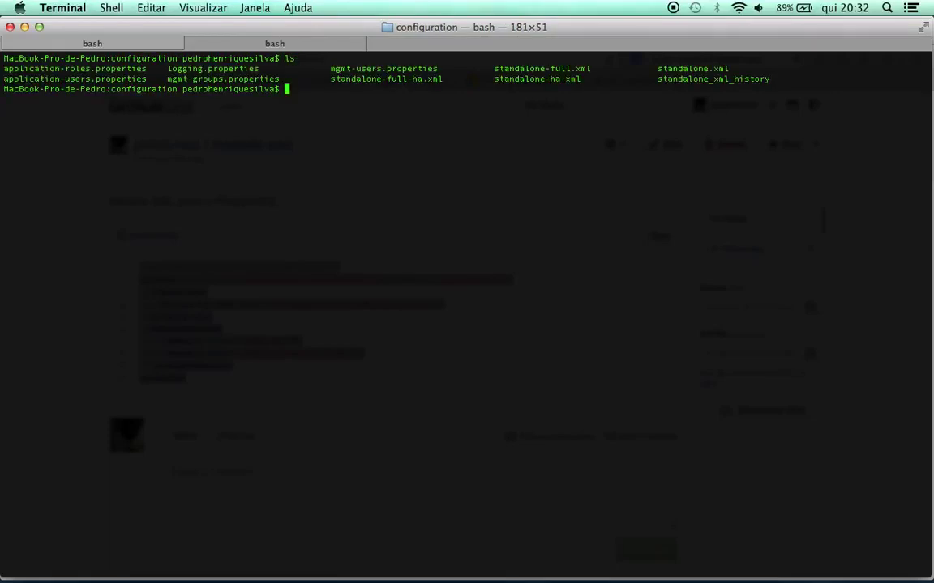
pyautogui.write('opn')
pyautogui.press('BackSpace')
pyautogui.write('en standalone.xml')
# Open standalone.xml in Sublime Text 2 full-screen and scroll down to the datasources subsystem
pyautogui.press('Return')
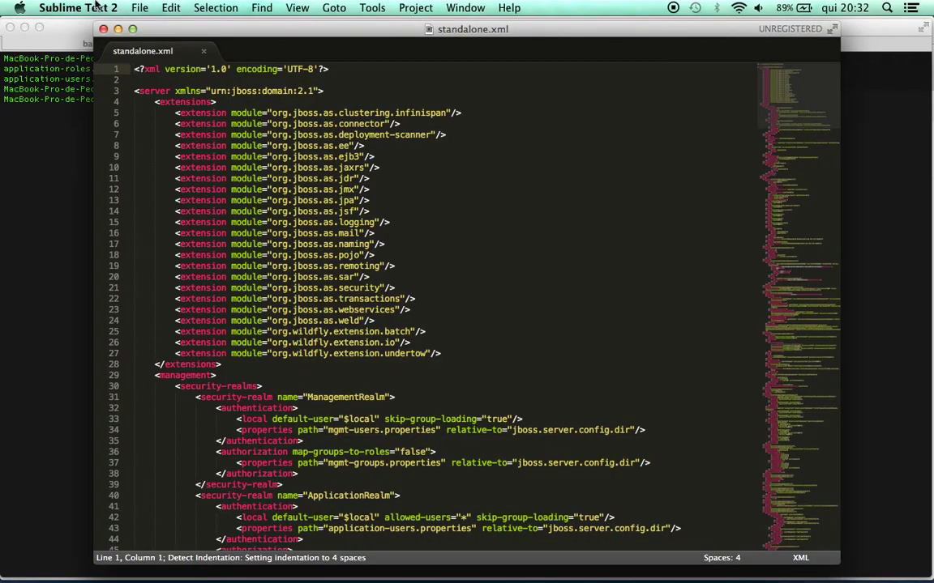
pyautogui.click(133, 29)
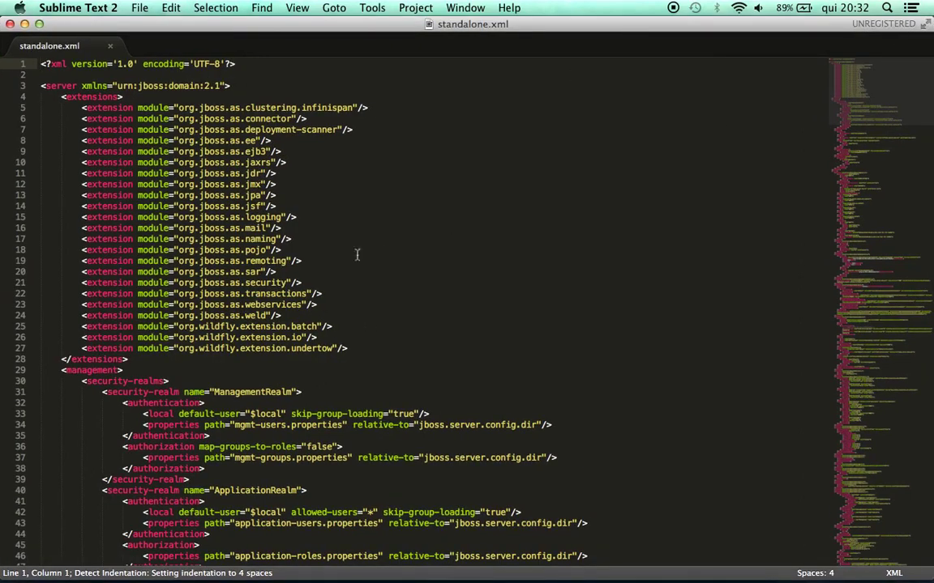
pyautogui.scroll(-3, 219, 283)
pyautogui.scroll(-8, 220, 284)
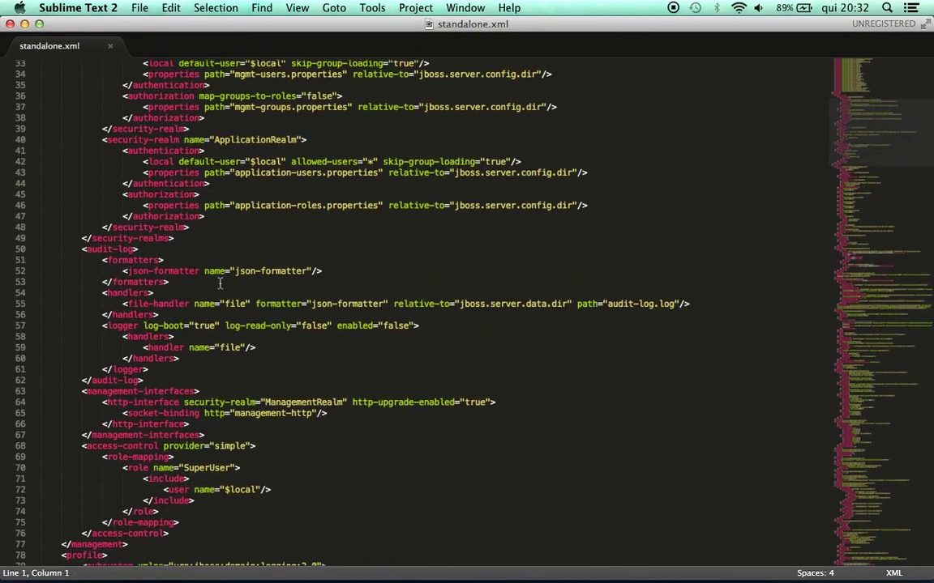
pyautogui.scroll(-4, 219, 284)
pyautogui.scroll(-10, 220, 284)
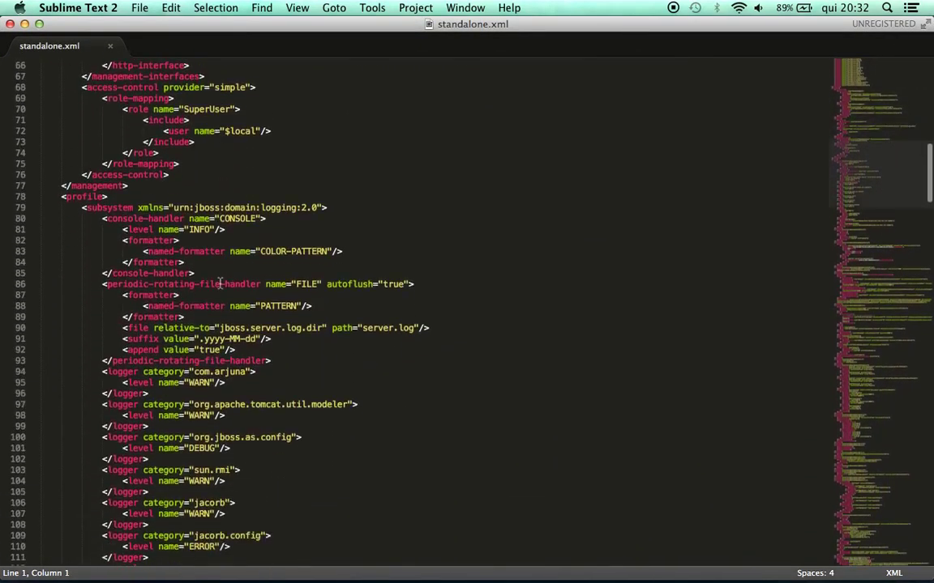
pyautogui.scroll(-10, 219, 283)
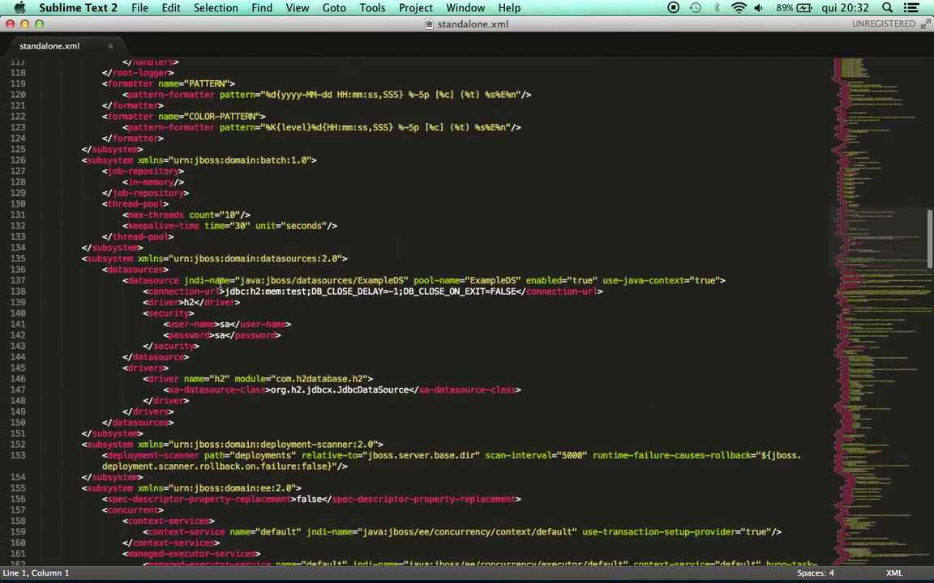
pyautogui.scroll(-4, 220, 284)
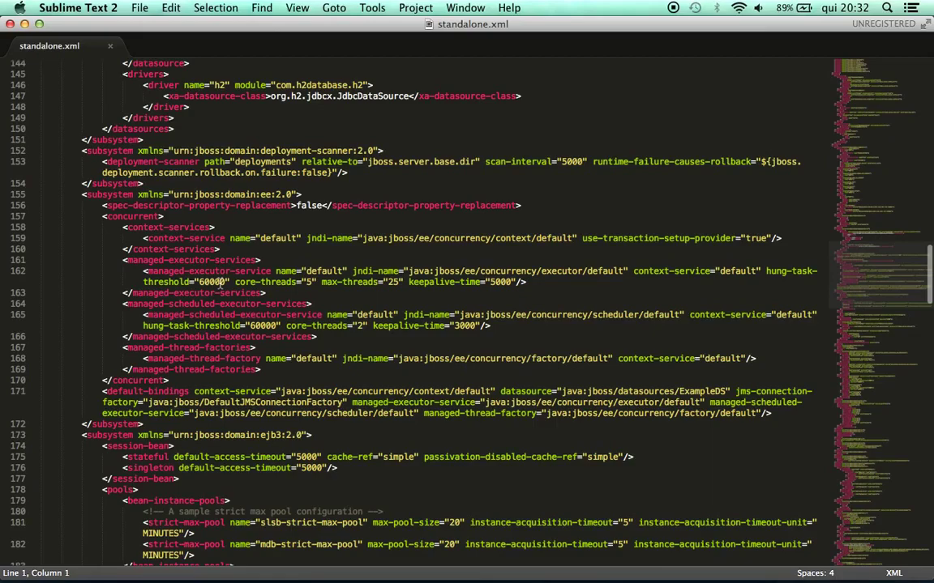
pyautogui.scroll(-8, 220, 284)
pyautogui.press('super+Up')
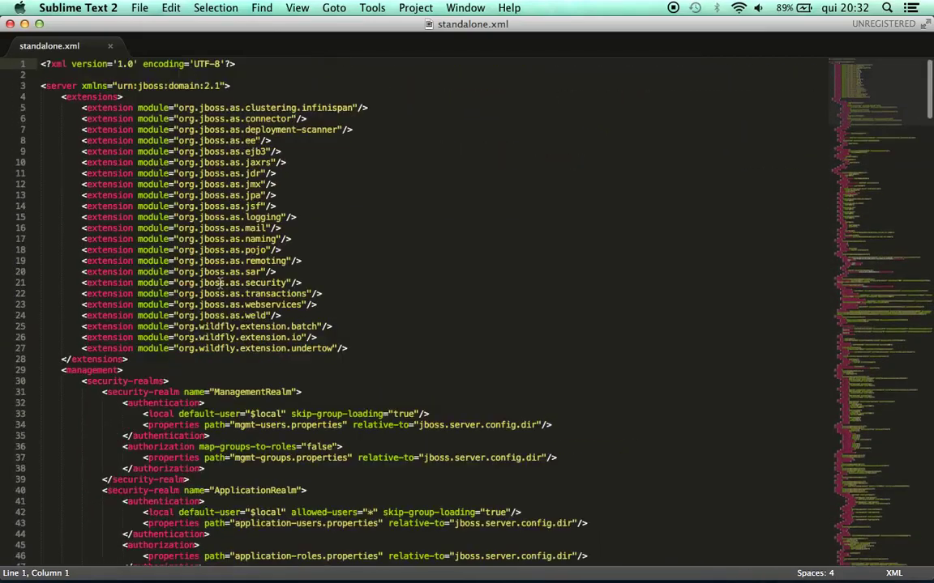
pyautogui.scroll(-16, 220, 284)
pyautogui.scroll(-9, 219, 284)
pyautogui.scroll(-6, 220, 284)
# Highlight the datasources element and the ExampleDS datasource on lines 136–137
pyautogui.click(153, 163)
pyautogui.doubleClick(153, 163)
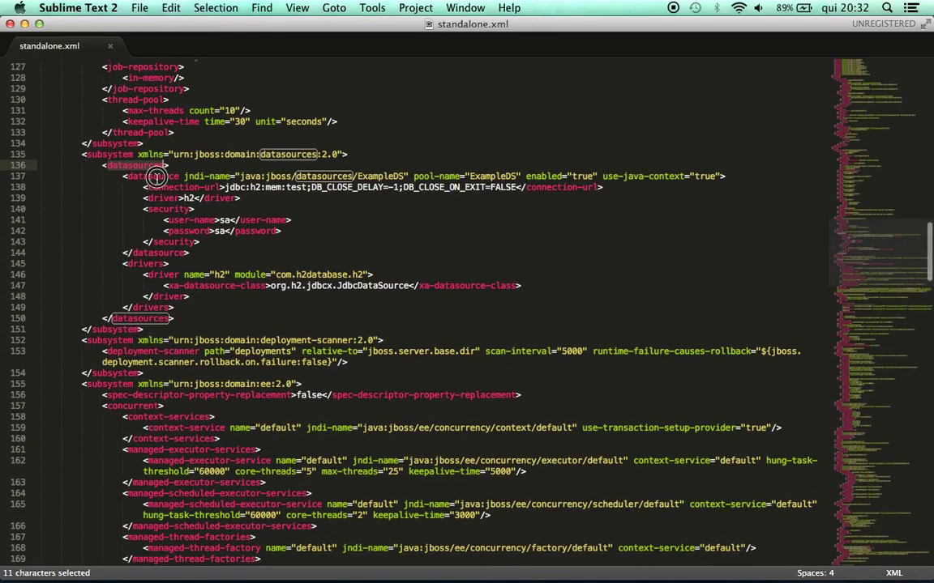
pyautogui.doubleClick(156, 175)
pyautogui.doubleClick(381, 176)
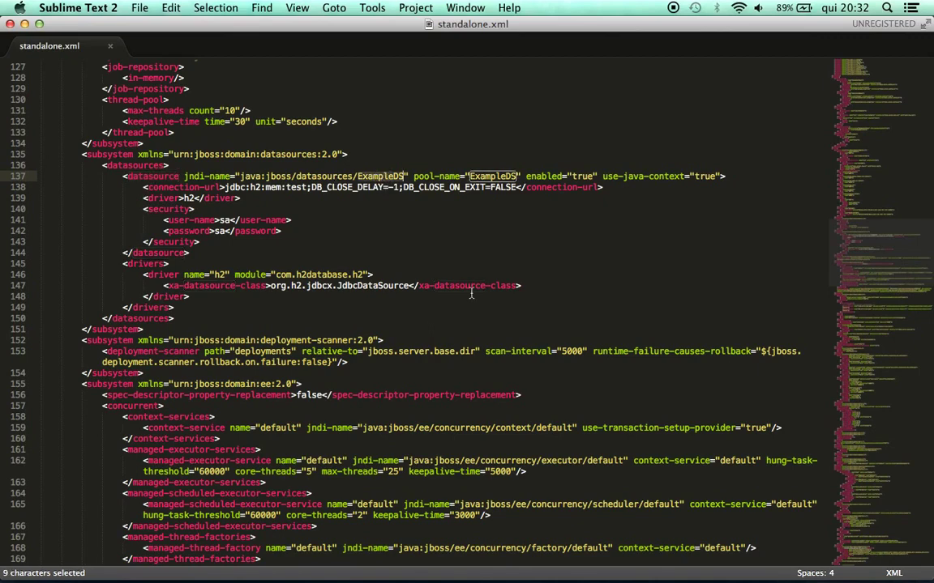
pyautogui.press('super+Tab')
pyautogui.press('super+Tab')
# Select the PostgreSQLDS datasource block, lines 3–20, on the standalone-datasource.xml gist
pyautogui.click(271, 34)
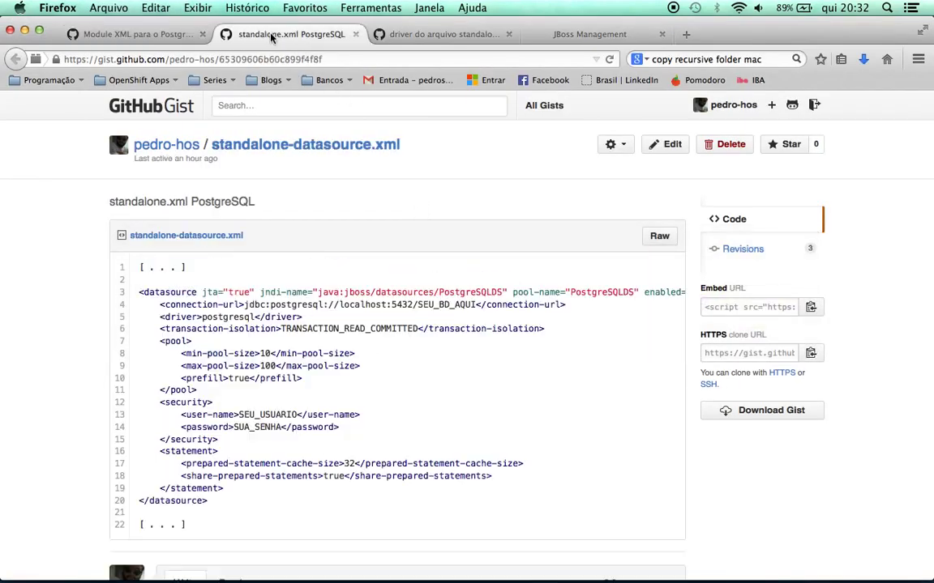
pyautogui.scroll(-1, 33, 324)
pyautogui.scroll(-1, 33, 324)
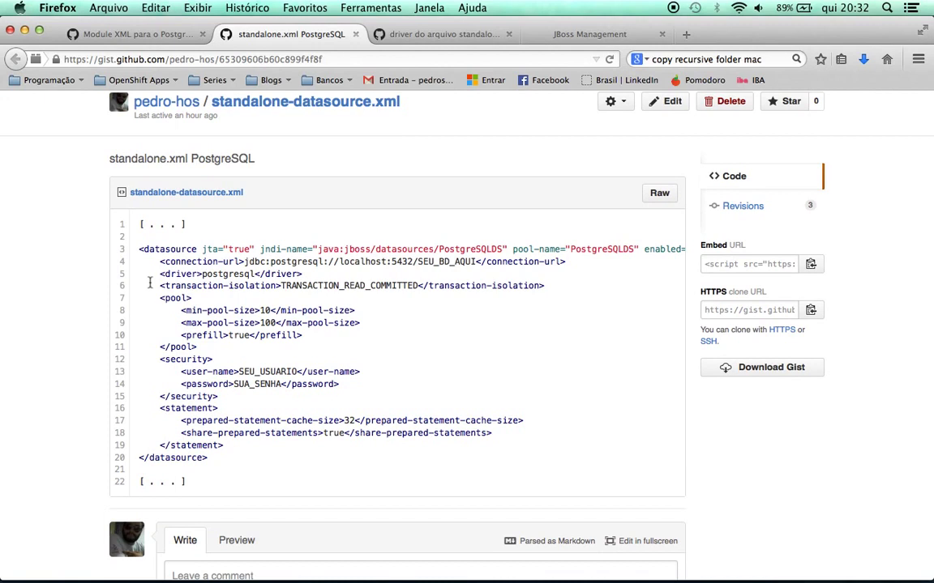
pyautogui.moveTo(140, 251); pyautogui.dragTo(246, 462)
pyautogui.press('super+c')
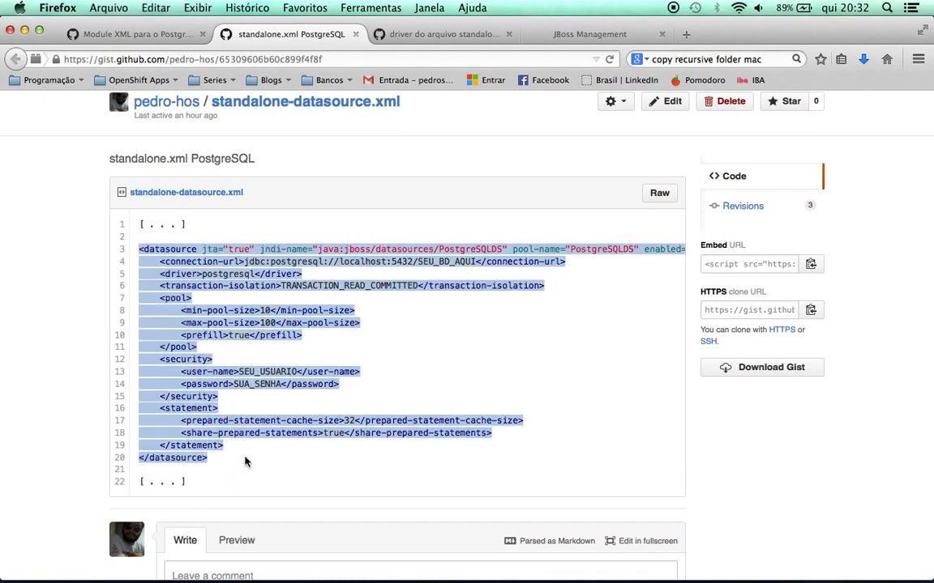
pyautogui.press('super+Tab')
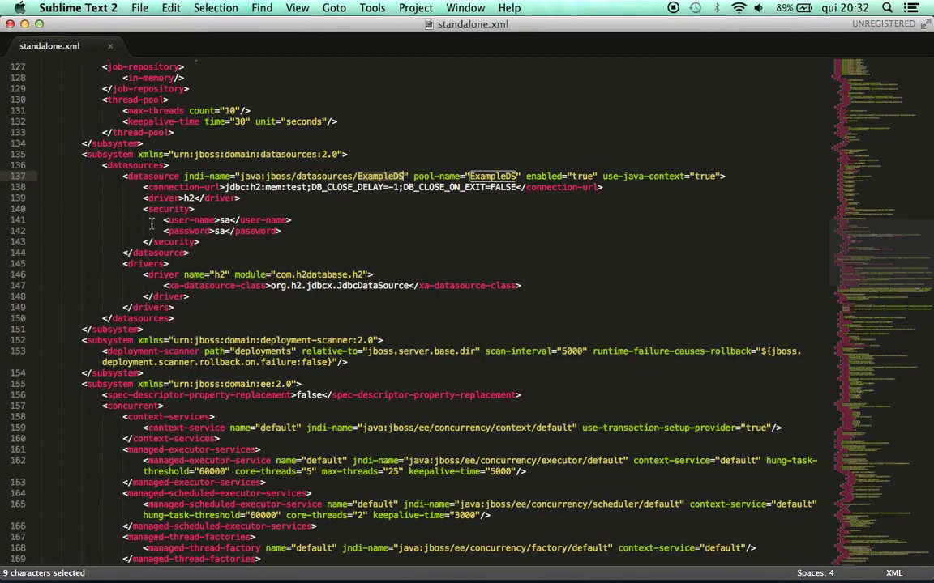
# Insert the PostgreSQLDS datasource after ExampleDS's closing tag using Edit > Paste and Indent
pyautogui.click(193, 253)
pyautogui.press('Return')
pyautogui.press('super+v')
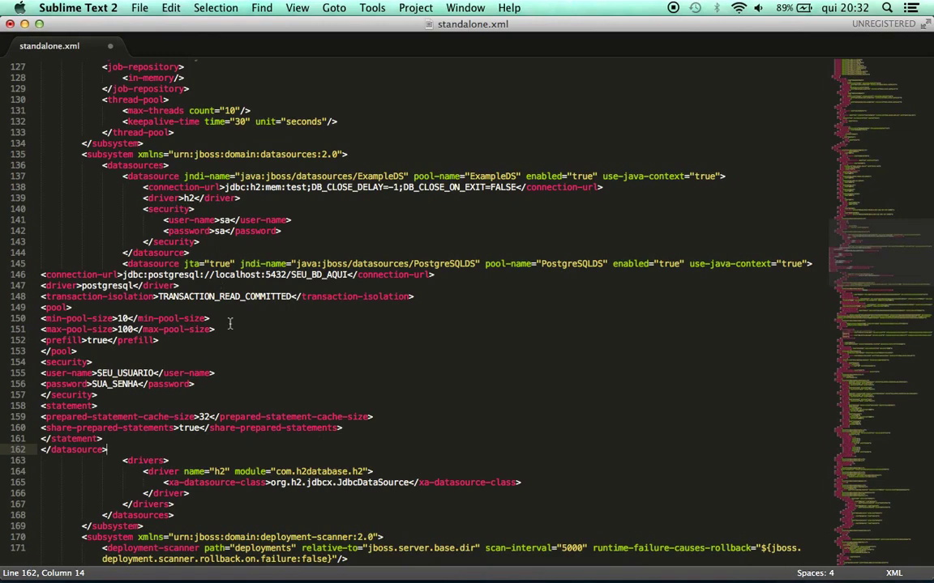
pyautogui.press('super+z')
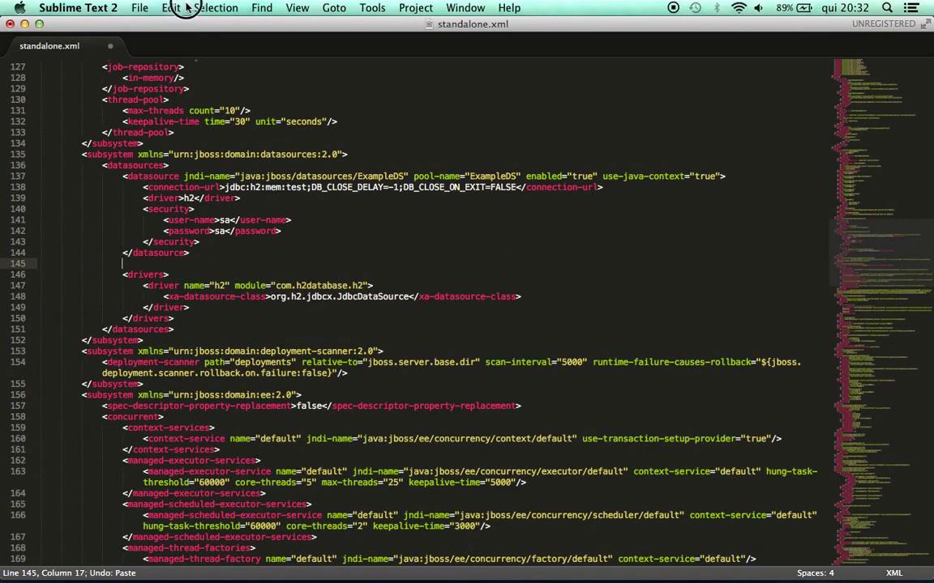
pyautogui.click(173, 7)
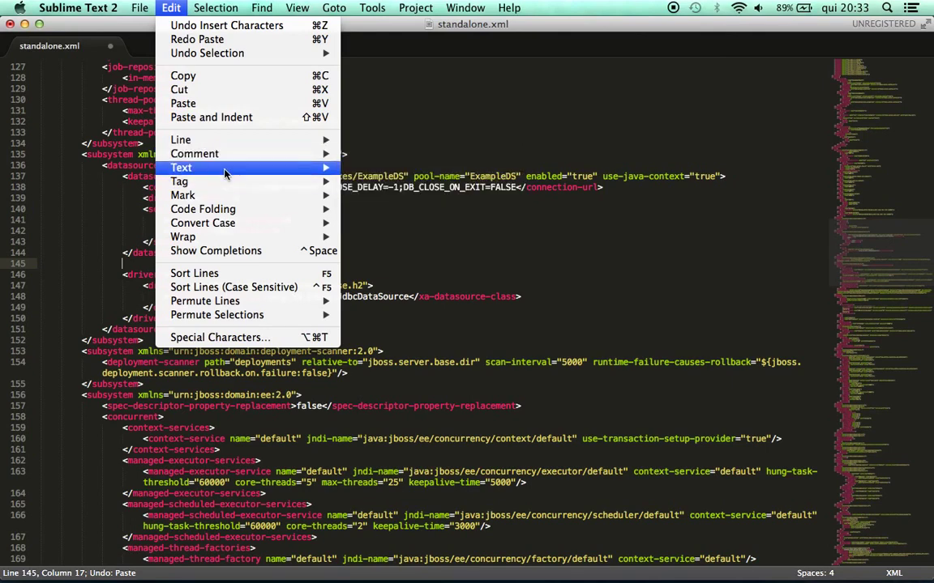
pyautogui.moveTo(234, 230)
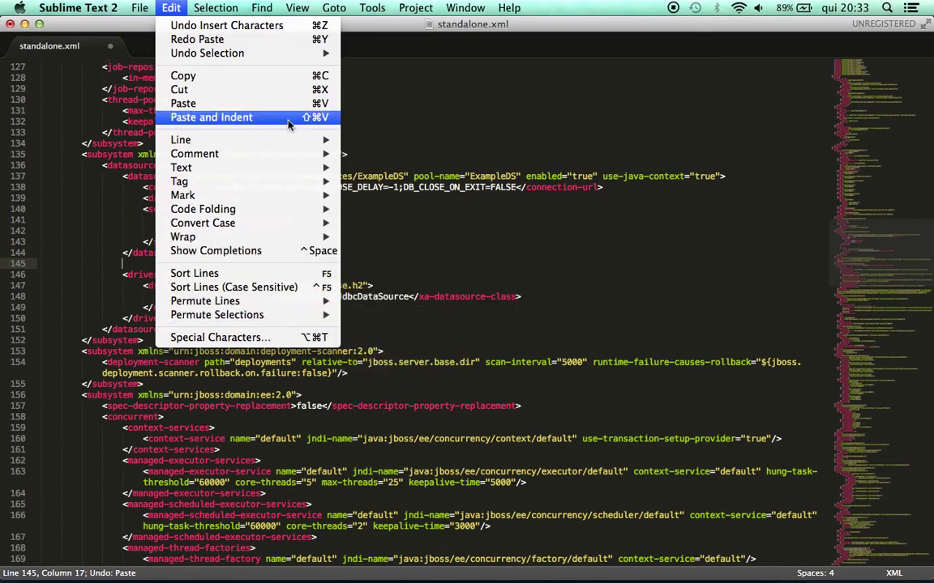
pyautogui.moveTo(224, 5)
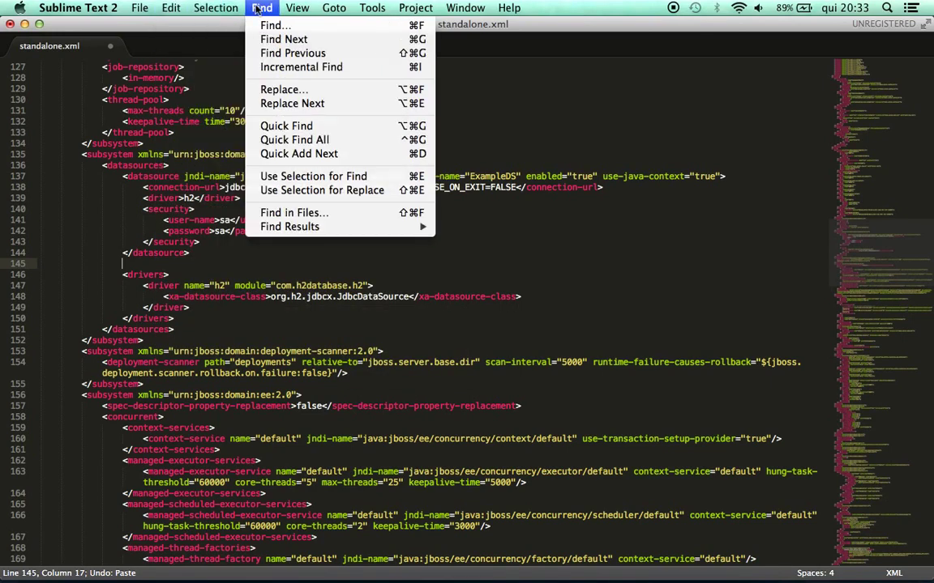
pyautogui.moveTo(172, 6)
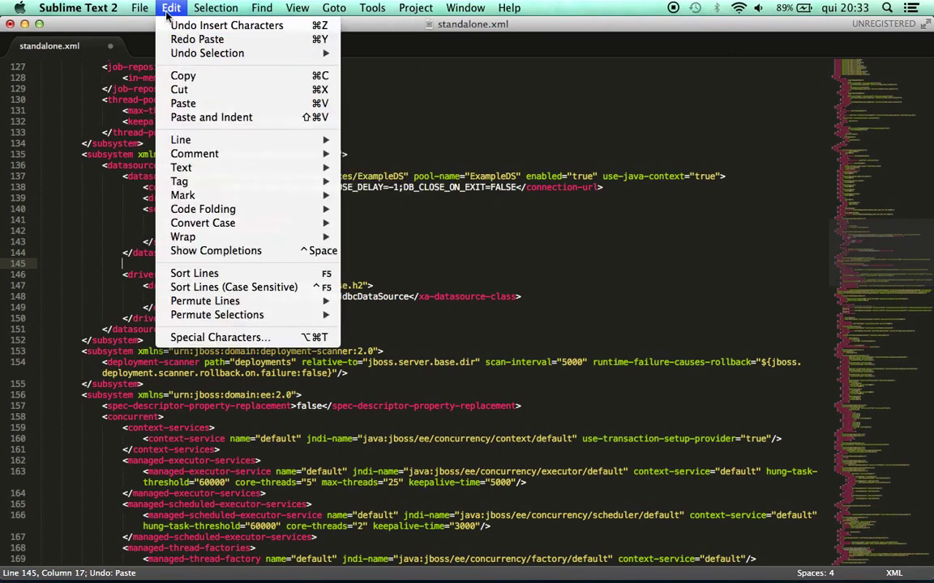
pyautogui.click(214, 117)
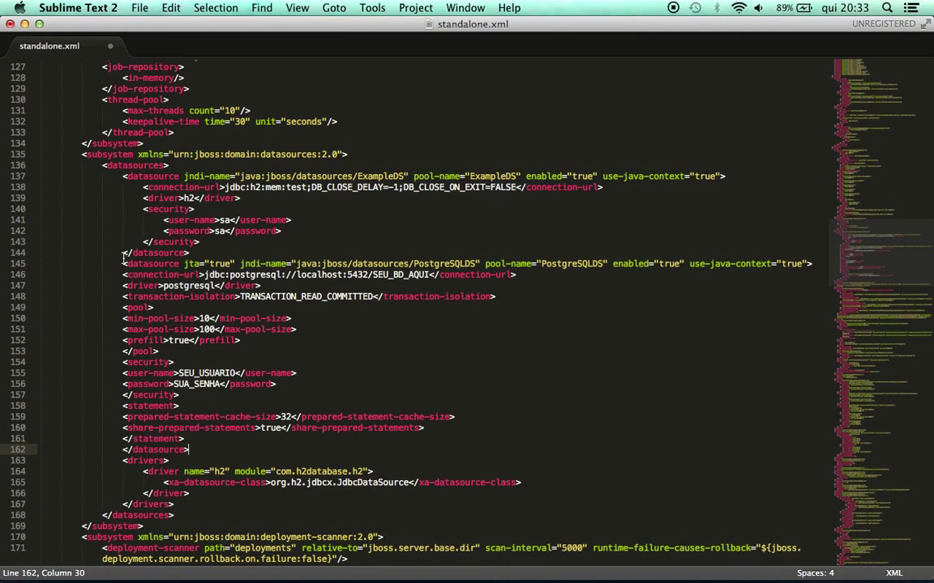
# Remove the stray space before ExampleDS's </datasource> and align the PostgreSQLDS opening line
pyautogui.click(123, 253)
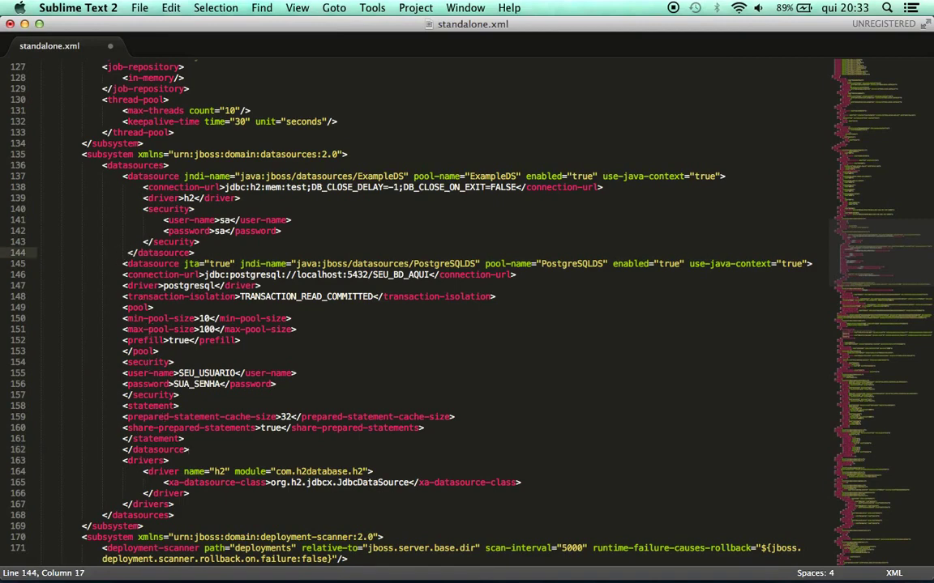
pyautogui.press('Right')
pyautogui.press('BackSpace')
pyautogui.press('Down')
pyautogui.press('Tab')
pyautogui.press('super+Right')
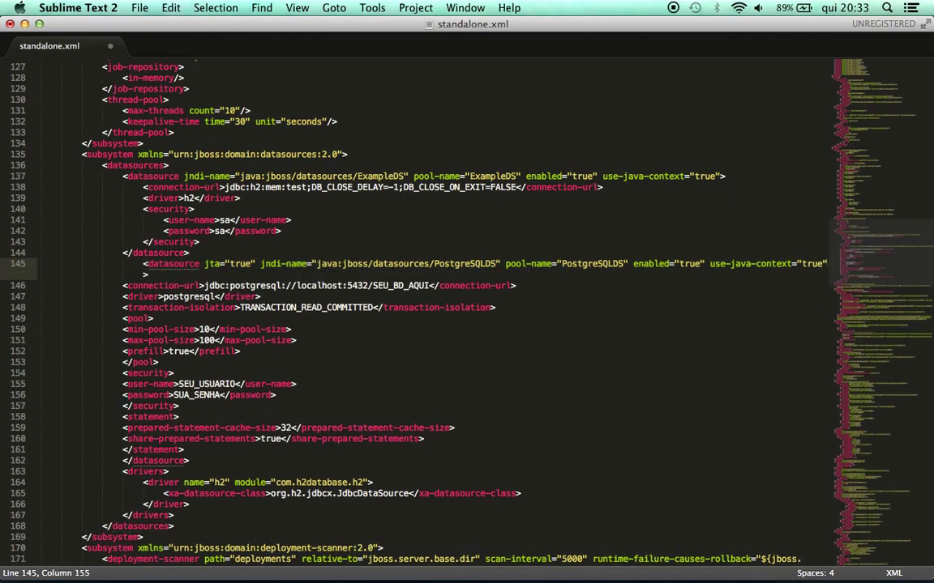
pyautogui.press('super+Left')
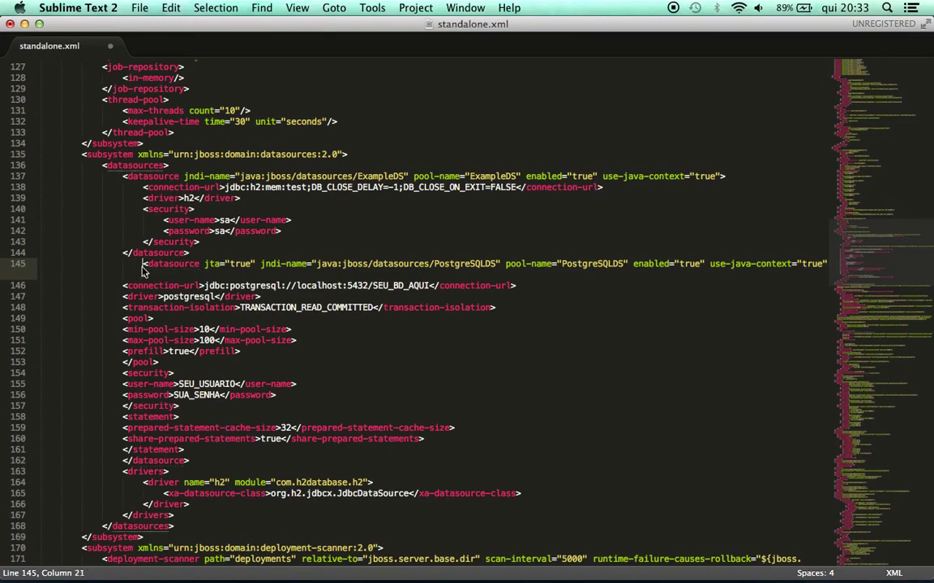
pyautogui.press('BackSpace')
# Indent the datasource body one level and nest min-pool-size and max-pool-size inside pool
pyautogui.moveTo(123, 275); pyautogui.dragTo(197, 434)
pyautogui.press('Tab')
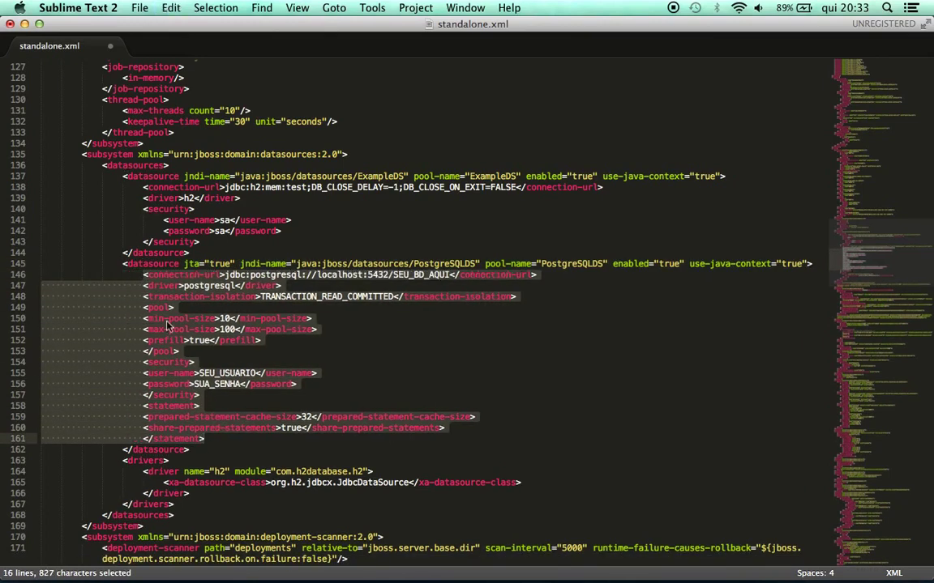
pyautogui.click(147, 295)
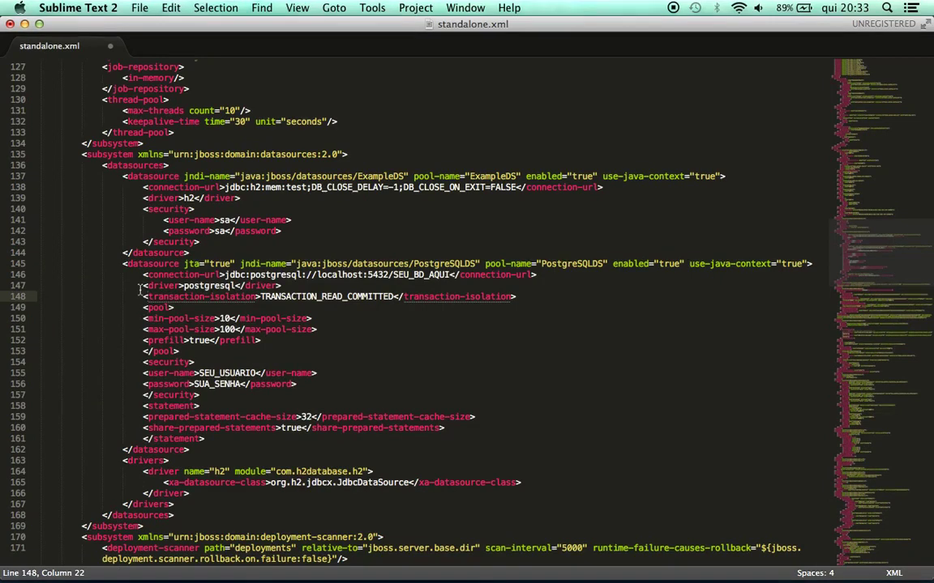
pyautogui.click(142, 309)
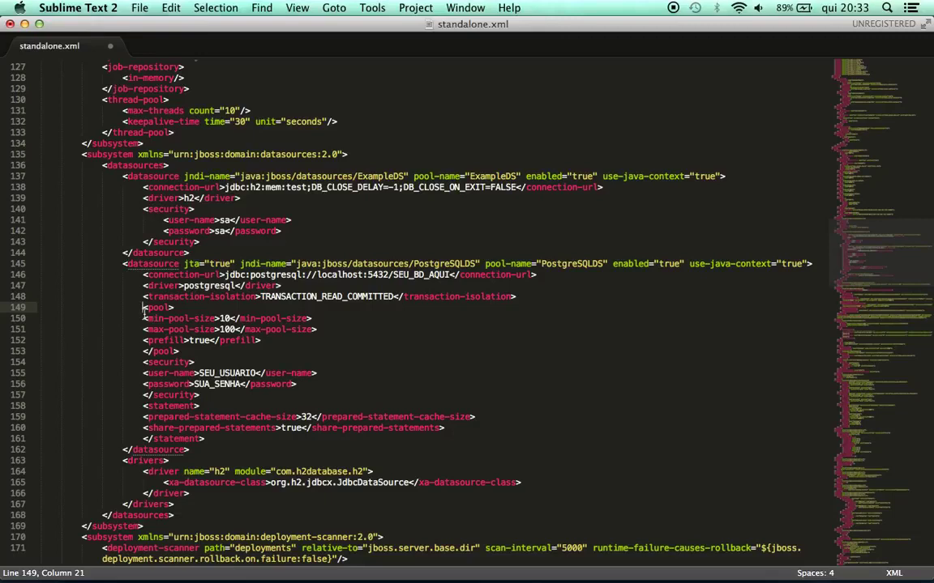
pyautogui.press('BackSpace')
pyautogui.click(123, 318)
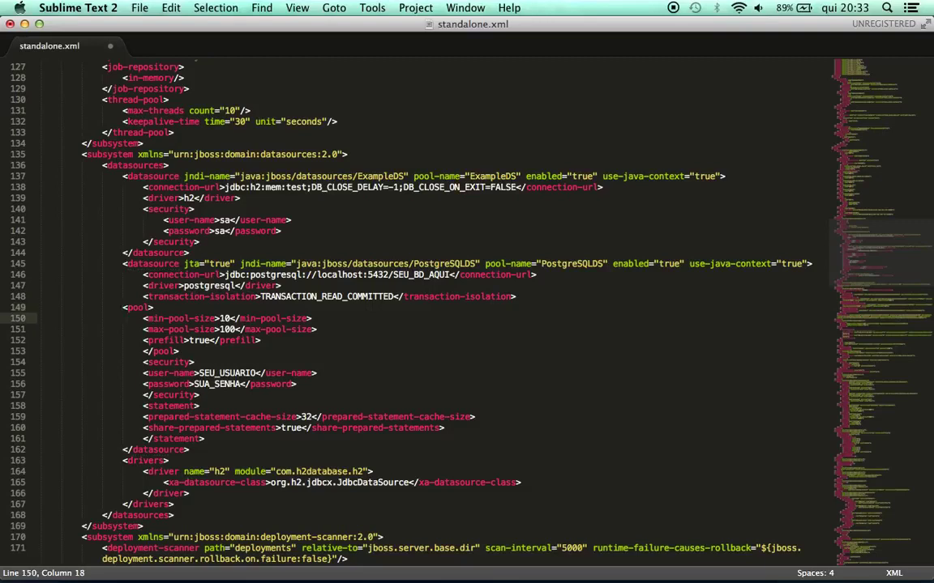
pyautogui.press('Up')
pyautogui.press('Left')
pyautogui.press('Tab')
pyautogui.press('Down')
pyautogui.press('Tab')
pyautogui.press('Down')
pyautogui.press('Tab')
# Nest prefill inside the pool element, undoing an accidental tag snippet
pyautogui.press('Down')
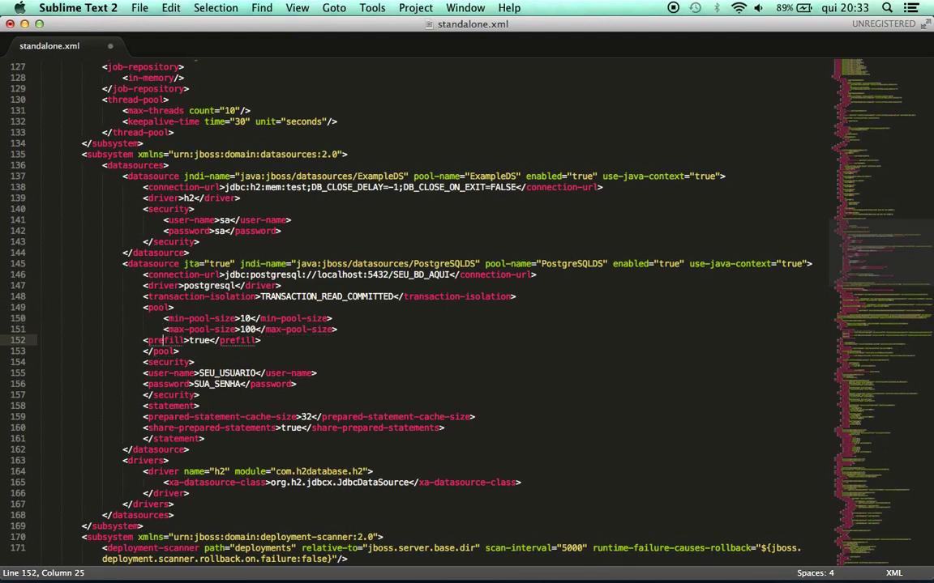
pyautogui.press('Tab')
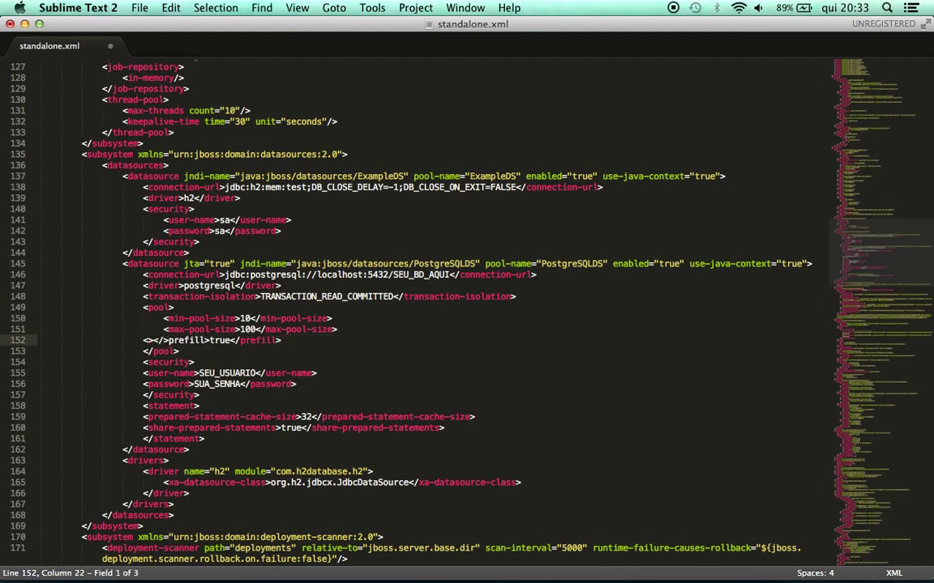
pyautogui.press('super+z')
pyautogui.press('Down')
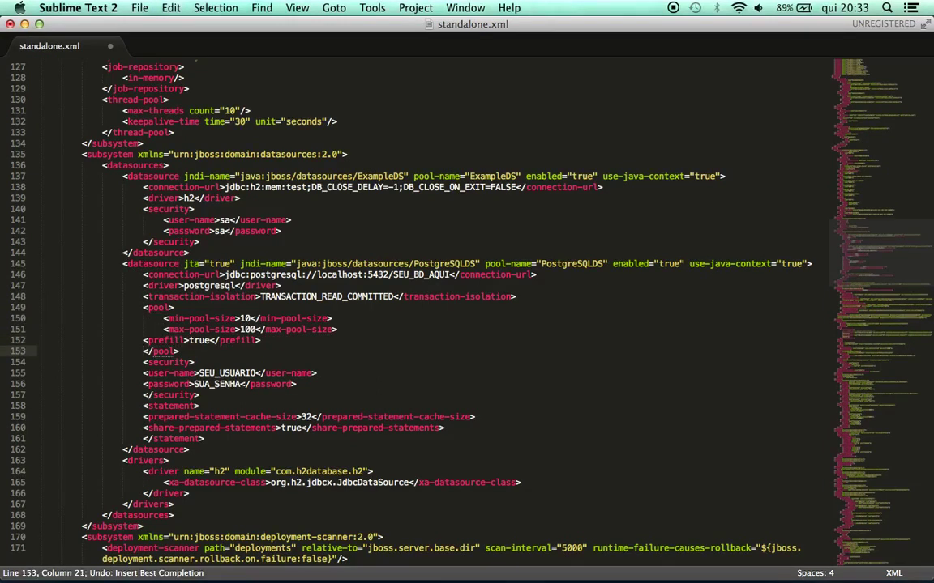
pyautogui.press('Up')
pyautogui.press('Tab')
pyautogui.press('Left')
pyautogui.press('Down')
pyautogui.press('Left')
# Nest user-name, password and the prepared-statement entries under their parents, then save standalone.xml
pyautogui.press('Down')
pyautogui.press('Down')
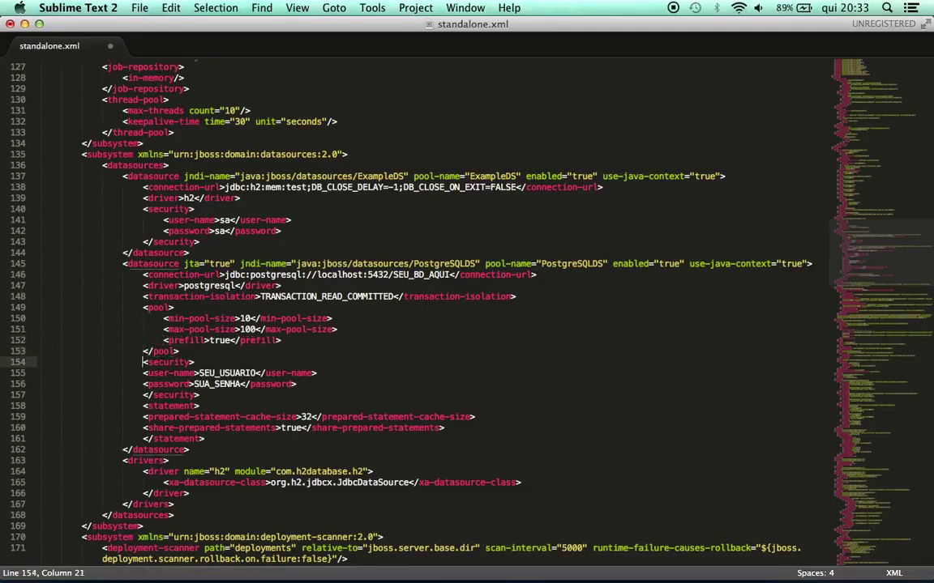
pyautogui.press('Tab')
pyautogui.press('Down')
pyautogui.press('Left')
pyautogui.press('Left')
pyautogui.press('Left')
pyautogui.press('Tab')
pyautogui.press('Down')
pyautogui.press('Down')
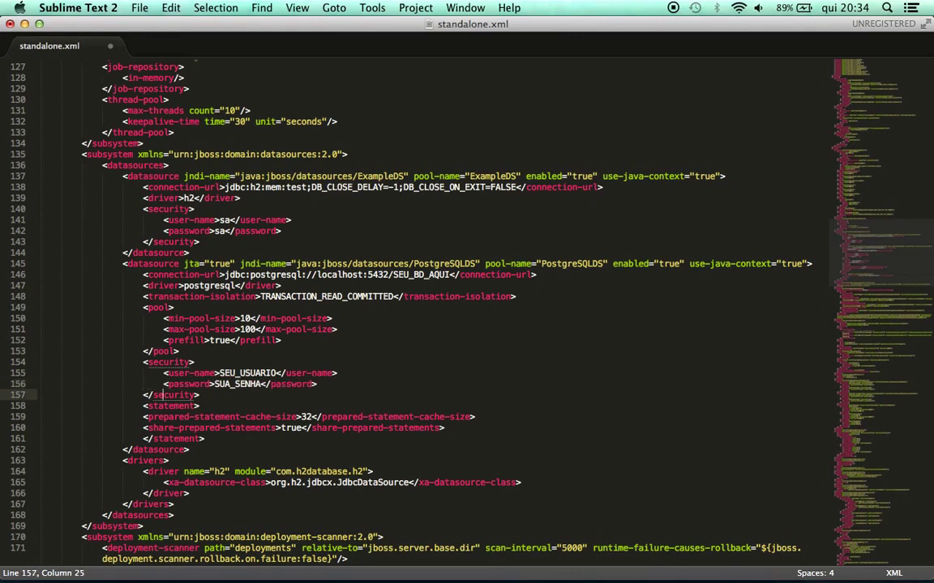
pyautogui.press('Down')
pyautogui.press('Left')
pyautogui.press('Tab')
pyautogui.press('Down')
pyautogui.press('Right')
pyautogui.press('Tab')
pyautogui.hotkey('ctrl', 's')
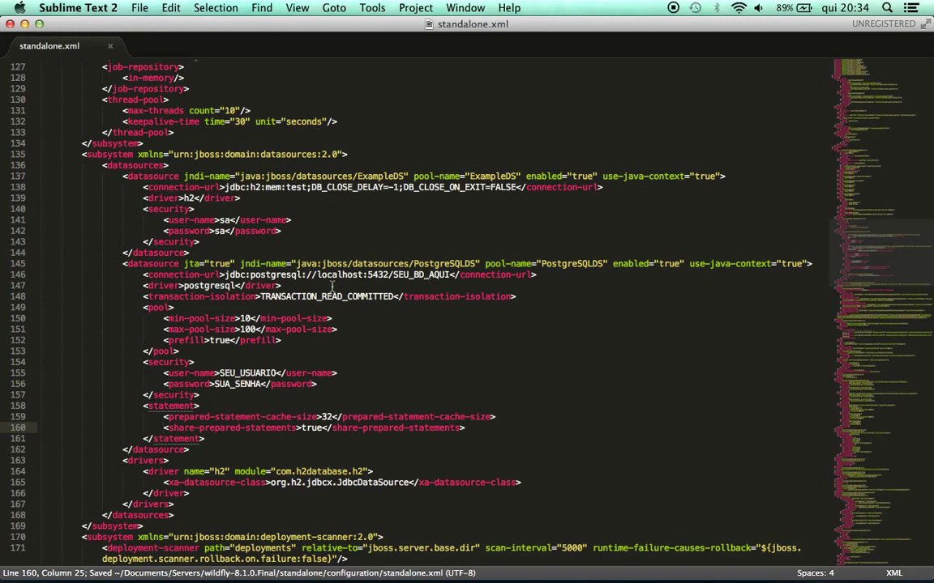
# Replace the SEU_BD_AQUI placeholder in the connection URL with pacotes and save
pyautogui.doubleClick(297, 275)
pyautogui.click(346, 264)
pyautogui.click(386, 275)
pyautogui.doubleClick(421, 275)
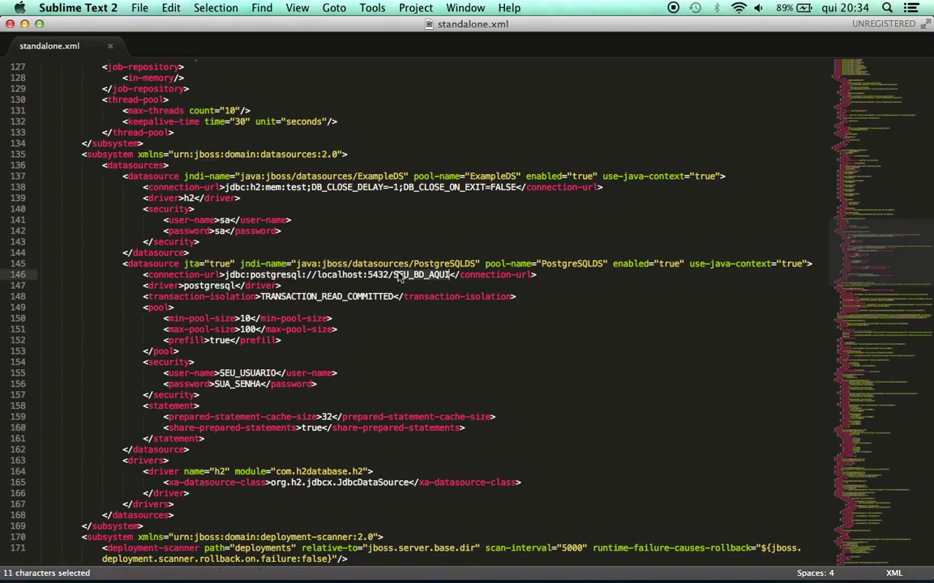
pyautogui.write('pacotes')
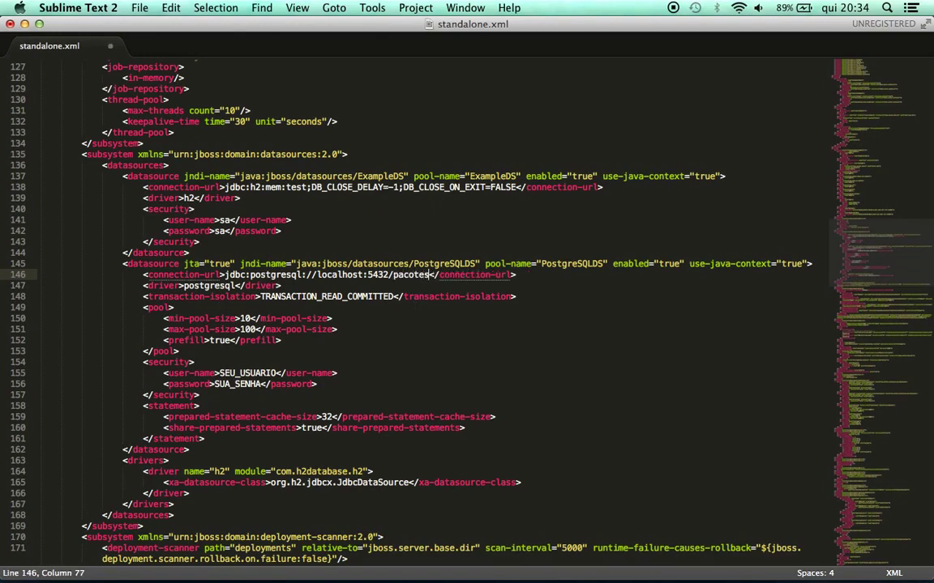
pyautogui.press('super+s')
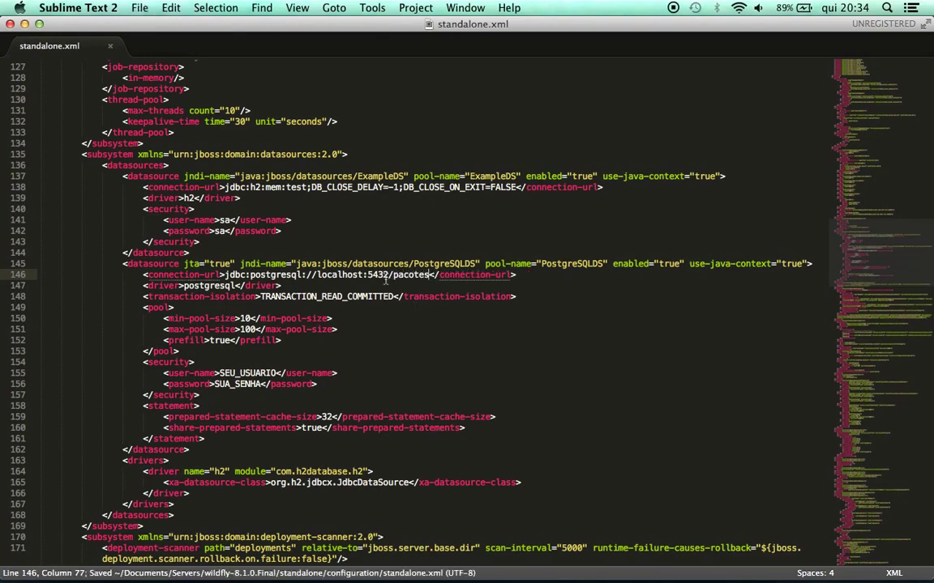
# Replace the SEU_USUARIO and SUA_SENHA placeholders with the database user name and password, and save
pyautogui.doubleClick(245, 373)
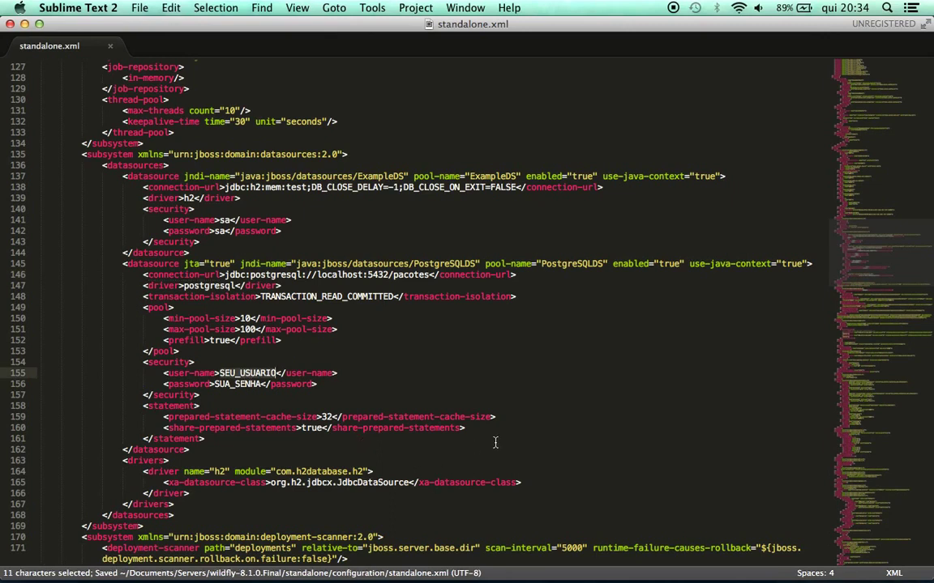
pyautogui.write('post')
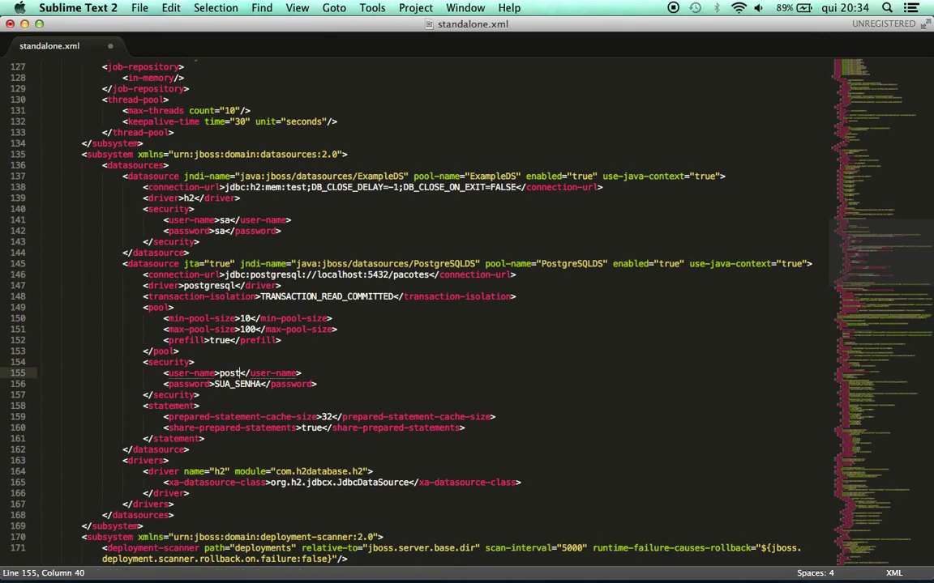
pyautogui.write('gres')
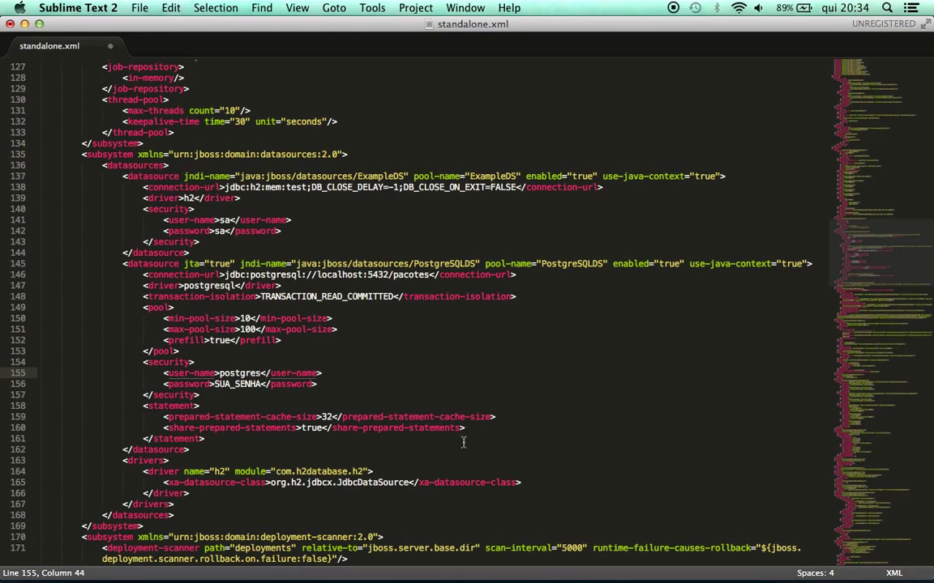
pyautogui.doubleClick(252, 385)
pyautogui.write('roo')
pyautogui.write('t')
pyautogui.press('super+s')
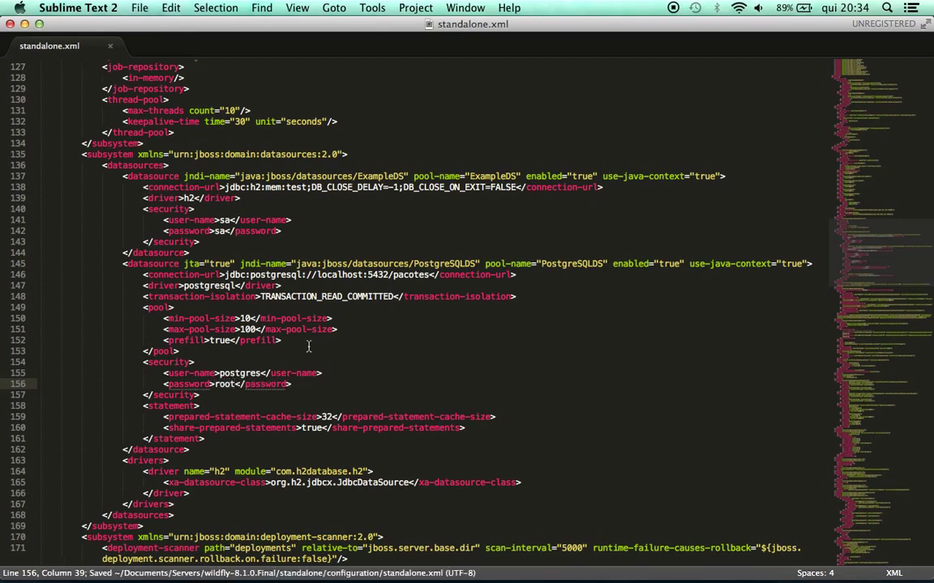
# Place the insertion point after the h2 driver in standalone.xml's drivers section
pyautogui.moveTo(361, 567)
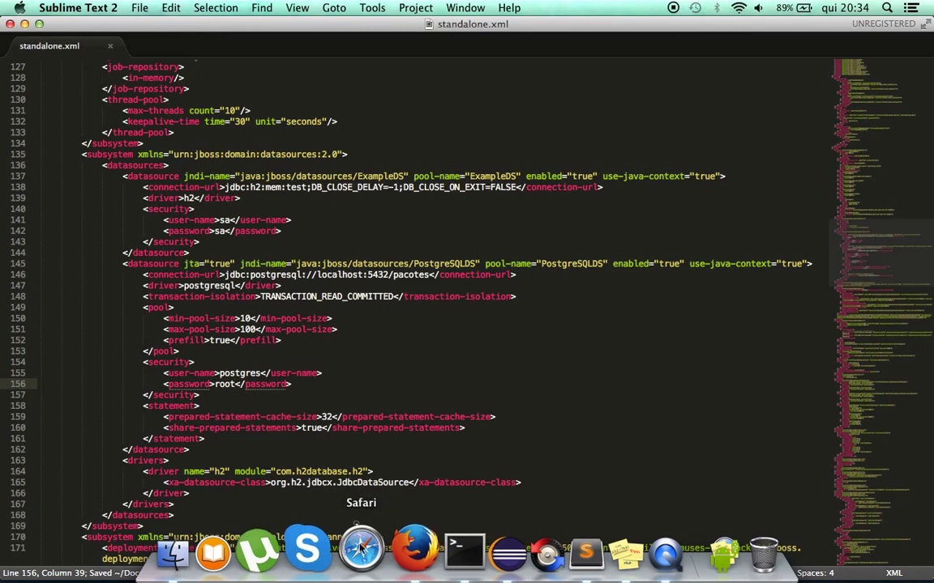
pyautogui.click(397, 559)
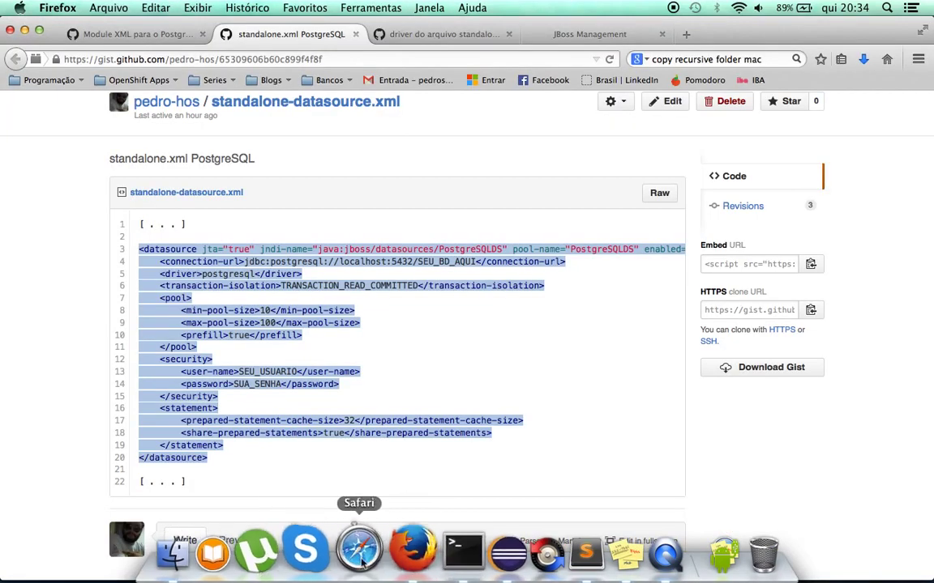
pyautogui.click(436, 565)
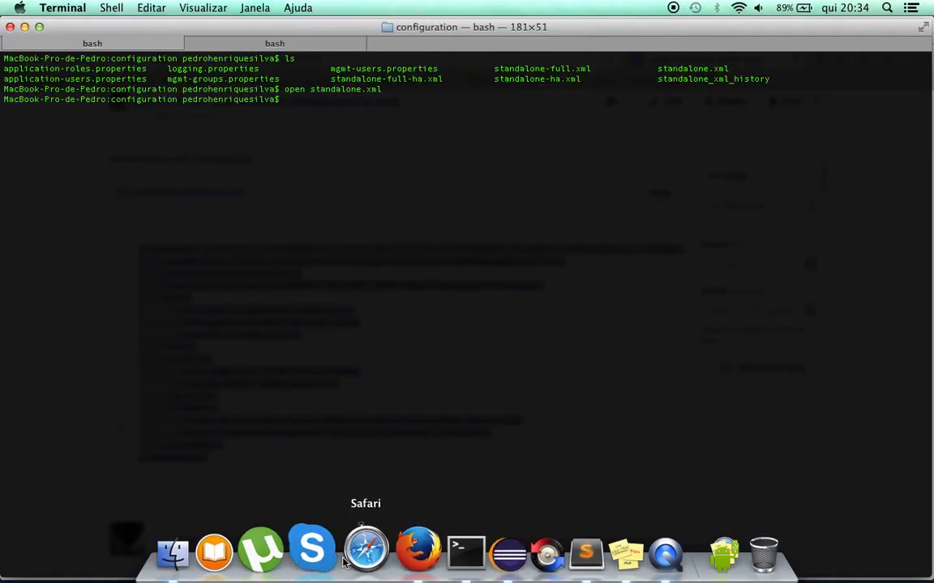
pyautogui.click(554, 549)
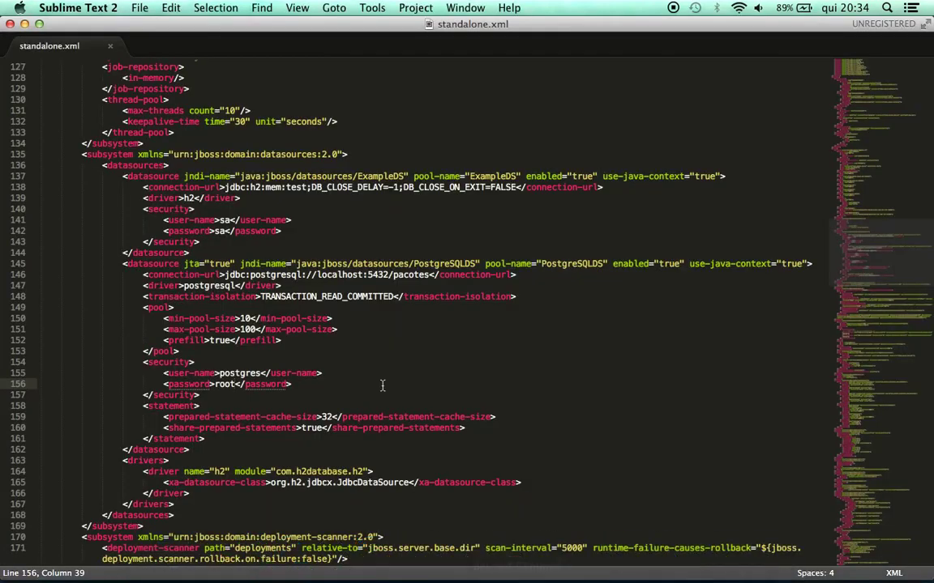
pyautogui.scroll(-4, 178, 348)
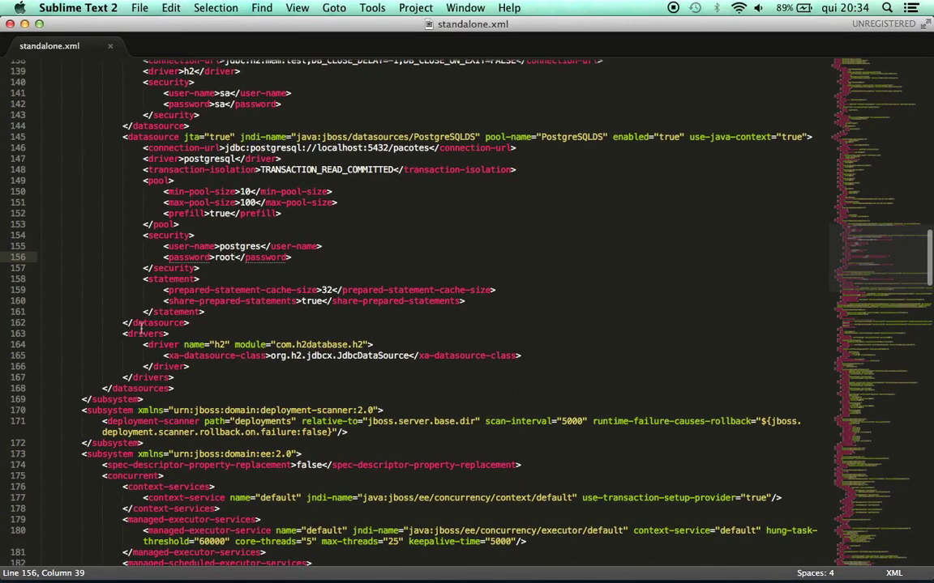
pyautogui.click(139, 334)
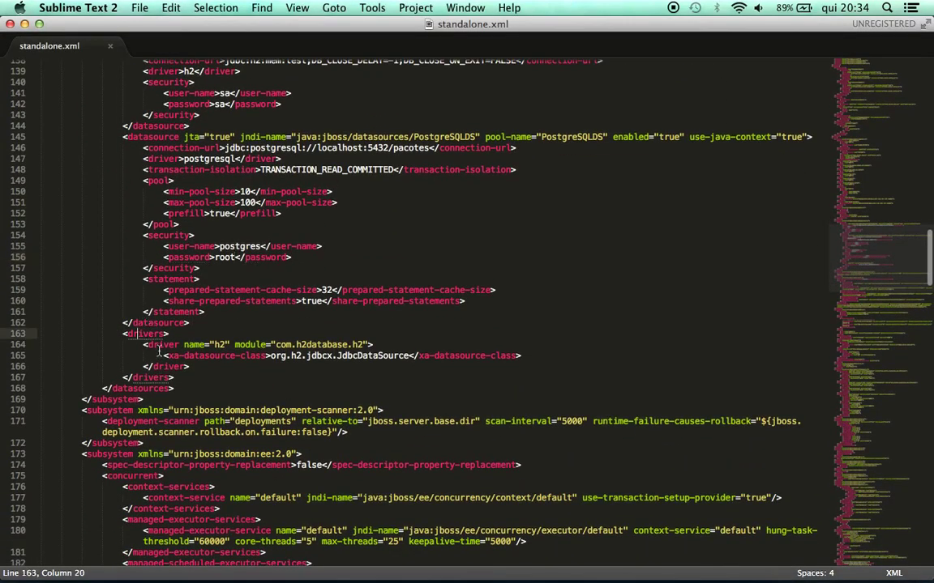
pyautogui.scroll(-1, 159, 350)
pyautogui.click(197, 332)
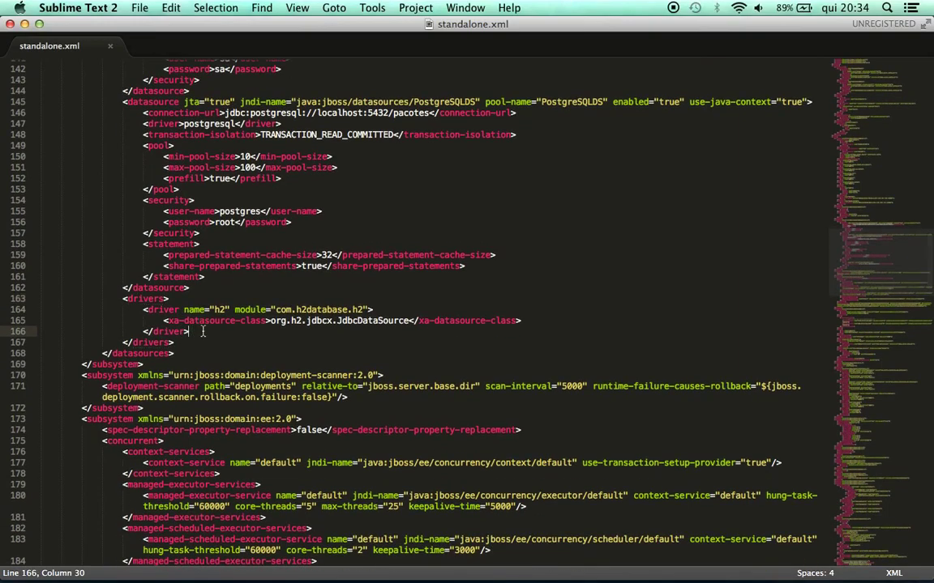
# Copy the postgresql driver block from the GitHub gist
pyautogui.press('super+Tab')
pyautogui.press('super+Tab')
pyautogui.press('super+Tab')
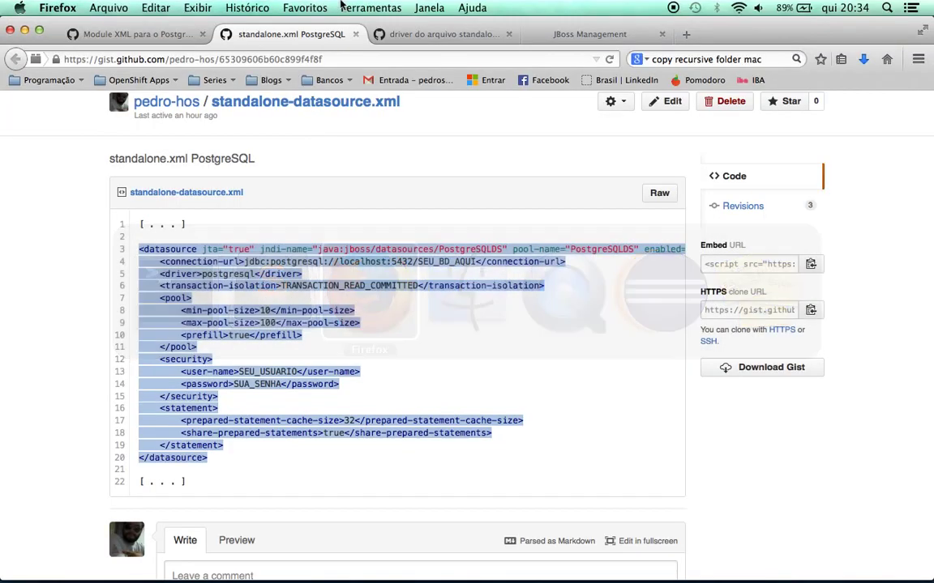
pyautogui.click(381, 33)
pyautogui.moveTo(188, 305); pyautogui.dragTo(139, 281)
pyautogui.press('super+c')
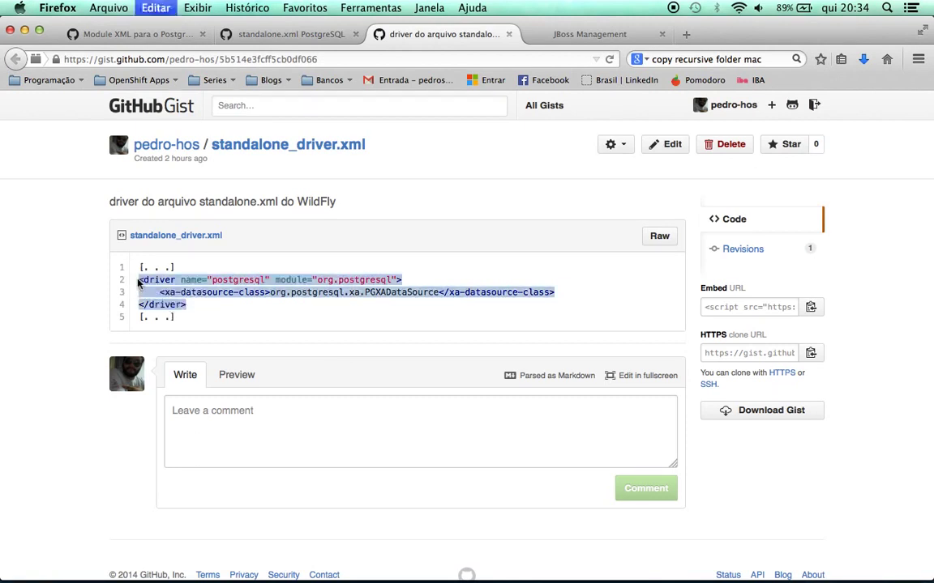
pyautogui.press('super+Tab')
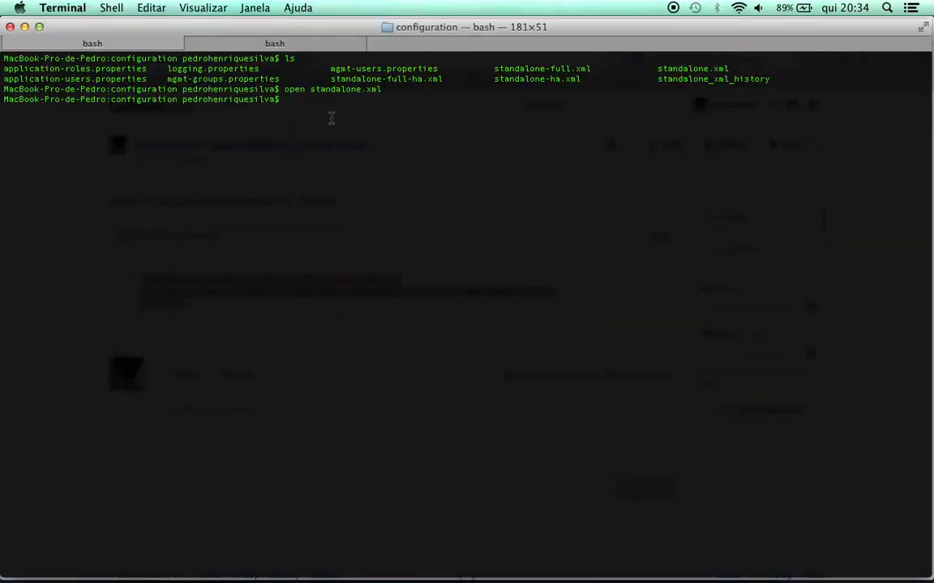
pyautogui.press('super+Tab')
pyautogui.press('super+Tab')
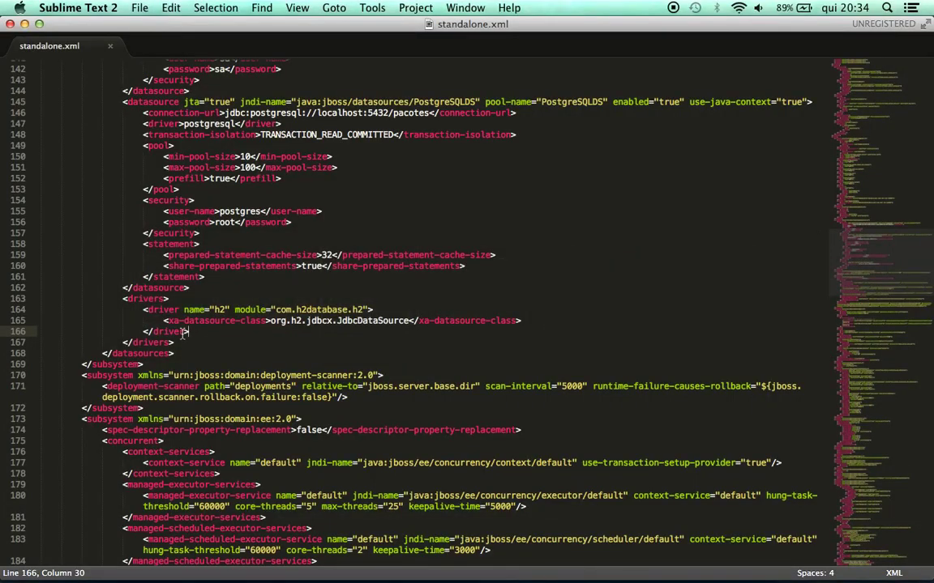
# Paste the postgresql driver after h2, indent its xa-datasource-class and closing lines, and save
pyautogui.press('Return')
pyautogui.press('super+v')
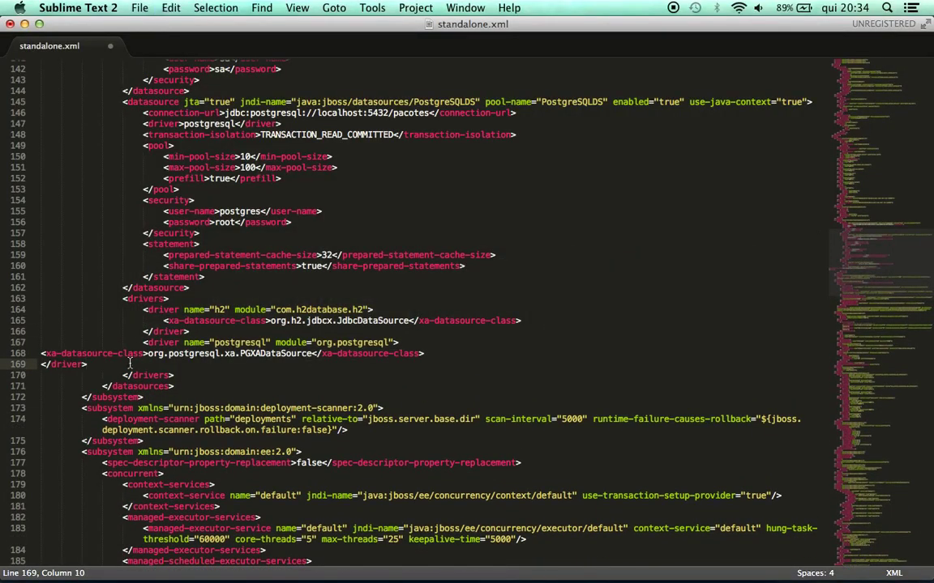
pyautogui.click(40, 354)
pyautogui.press('Tab')
pyautogui.press('Tab')
pyautogui.press('Tab')
pyautogui.press('Tab')
pyautogui.press('Tab')
pyautogui.press('Tab')
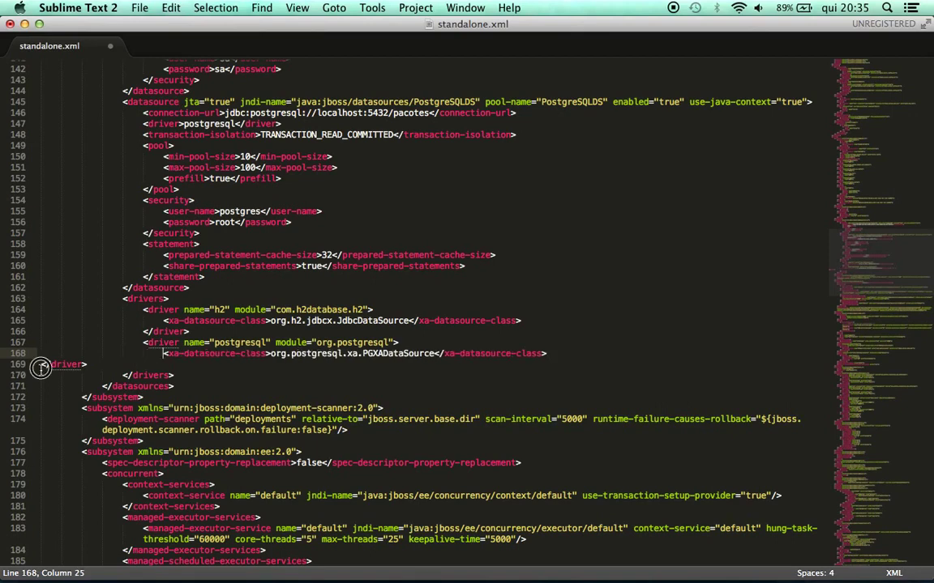
pyautogui.click(40, 366)
pyautogui.press('Tab')
pyautogui.press('Tab')
pyautogui.press('Tab')
pyautogui.press('Tab')
pyautogui.press('Tab')
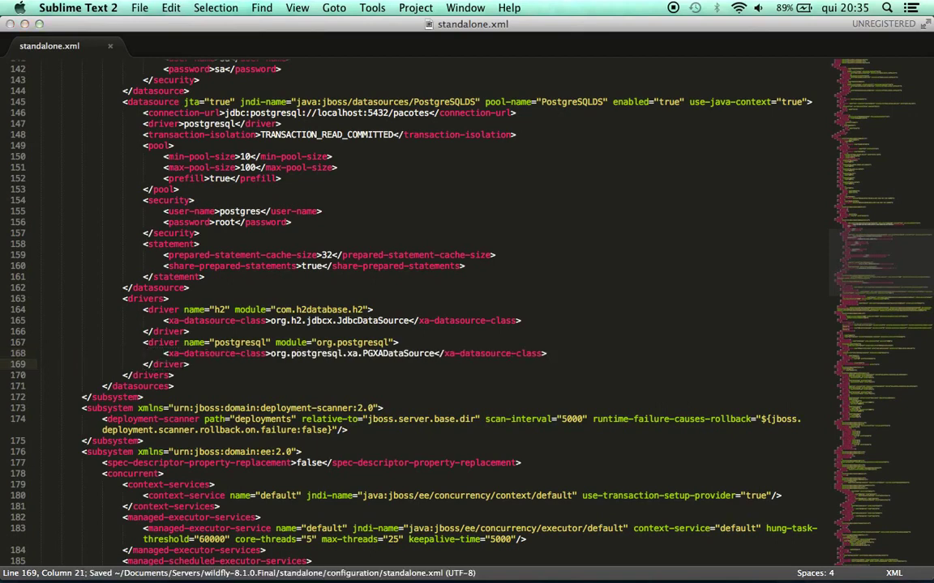
pyautogui.press('super+s')
pyautogui.click(491, 273)
# Run ls, then sh standalone.sh, in the WildFly bin Terminal tab to boot the server
pyautogui.press('super+Tab')
pyautogui.press('super+Tab')
pyautogui.press('super+Tab')
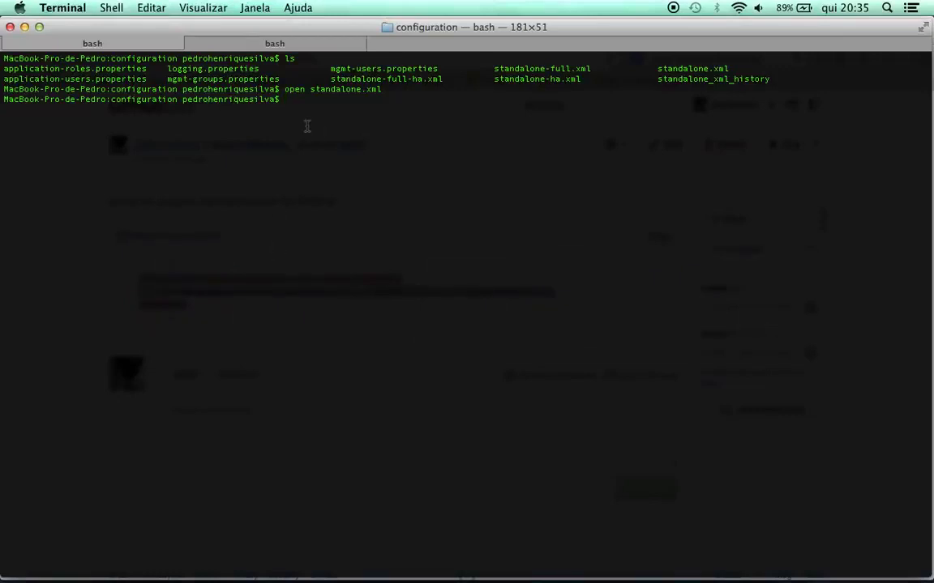
pyautogui.click(287, 41)
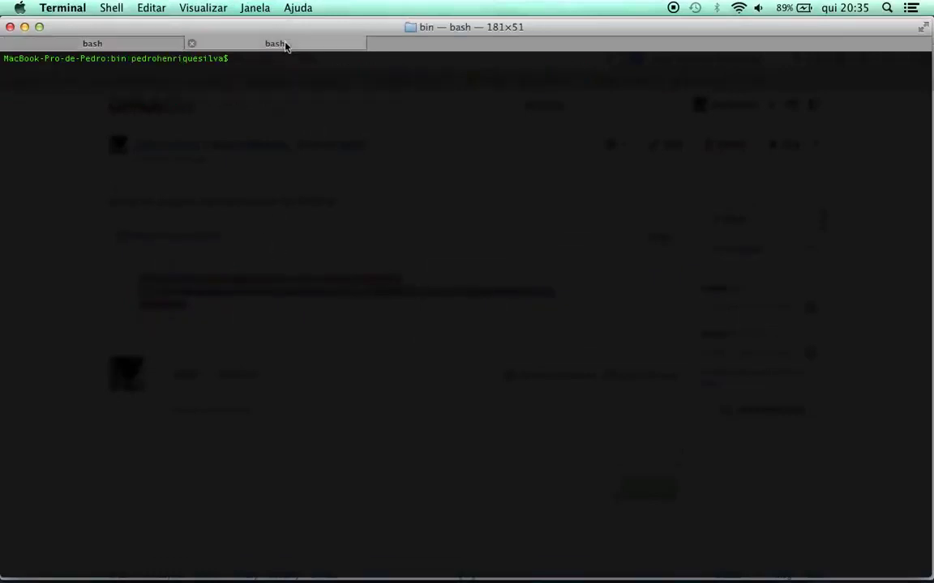
pyautogui.write('ls')
pyautogui.press('Return')
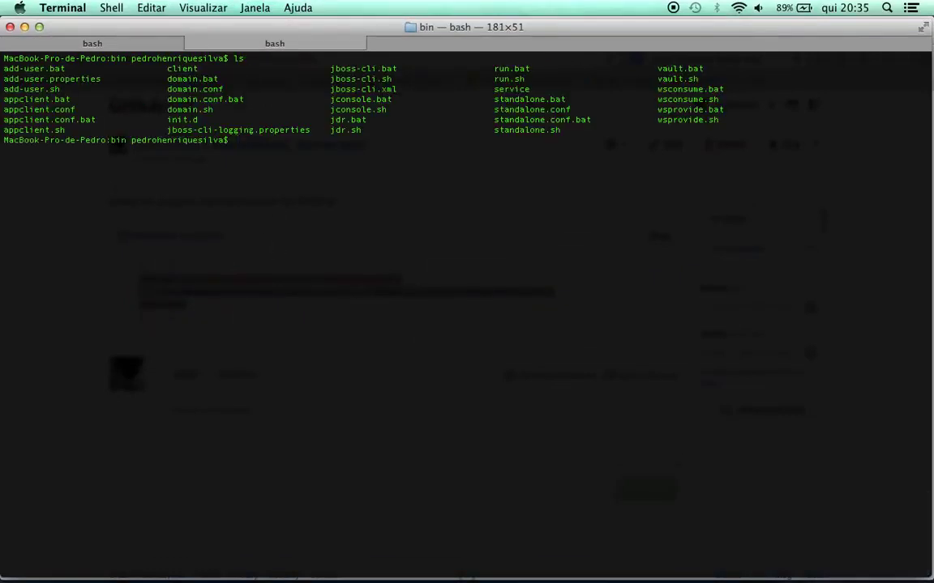
pyautogui.write('sh standalone.sh')
pyautogui.press('Return')
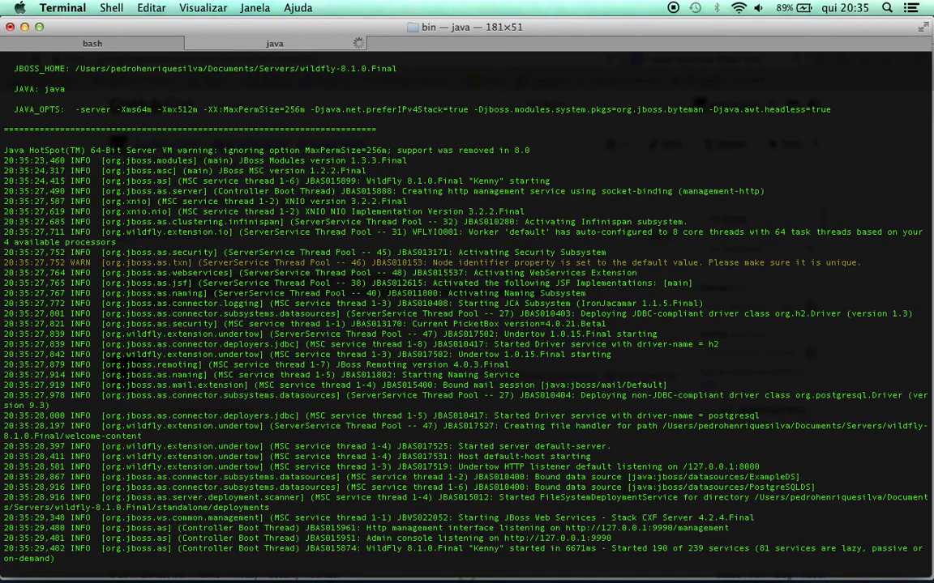
pyautogui.press('super+Tab')
pyautogui.press('super+Tab')
pyautogui.press('super+Tab')
pyautogui.press('super+Tab')
pyautogui.press('super+Tab')
pyautogui.press('super+Tab')
pyautogui.press('super+Tab')
pyautogui.press('super+Tab')
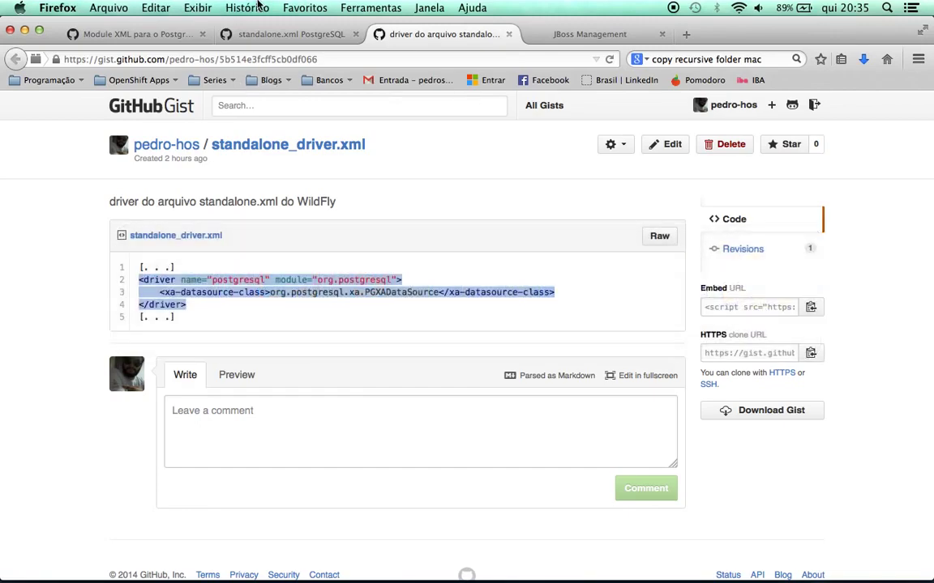
# Reload the WildFly management console and select PostgreSQLDS under Data Sources
pyautogui.click(548, 34)
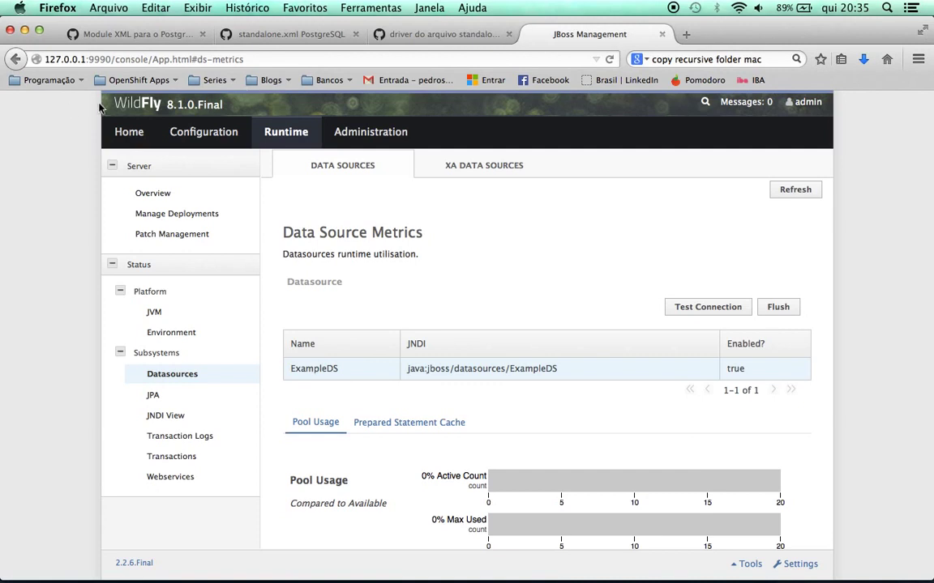
pyautogui.press('super+r')
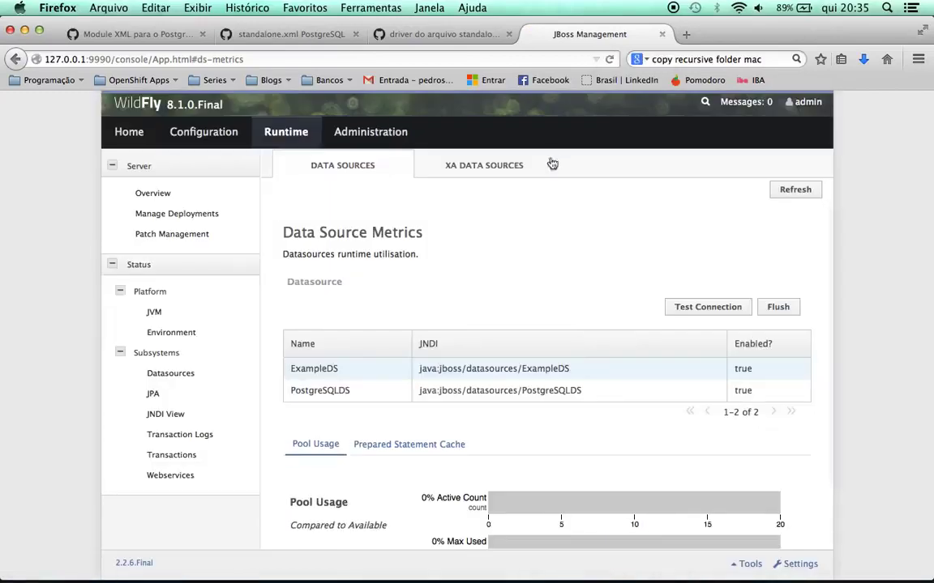
pyautogui.click(495, 390)
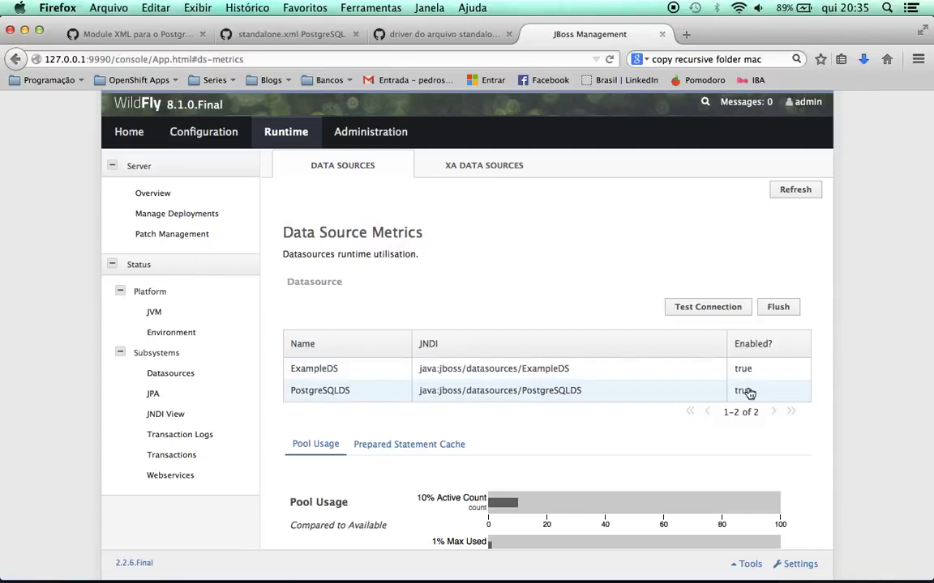
# Compare the PostgreSQLDS and ExampleDS pool names in standalone.xml
pyautogui.press('super+Tab')
pyautogui.press('super+Tab')
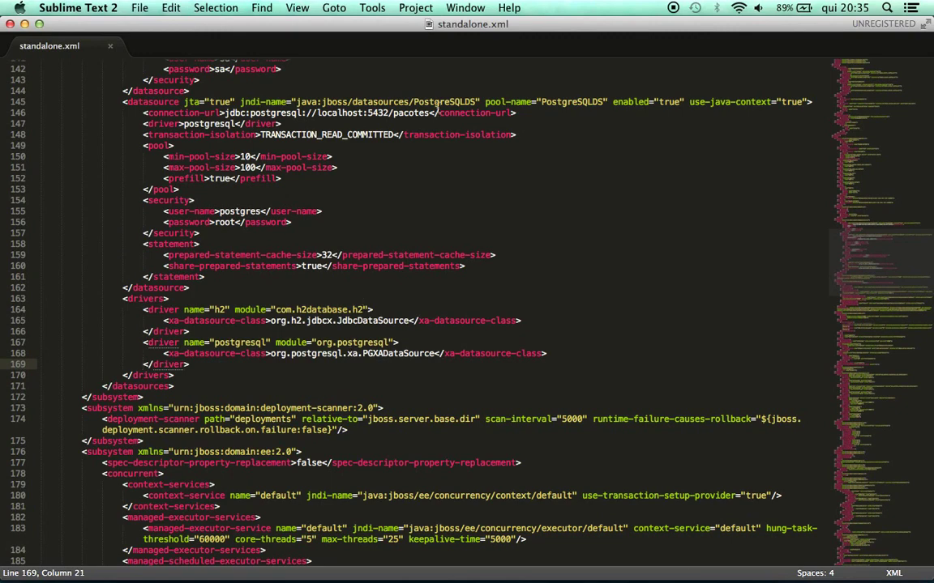
pyautogui.click(453, 102)
pyautogui.doubleClick(452, 102)
pyautogui.scroll(5, 456, 208)
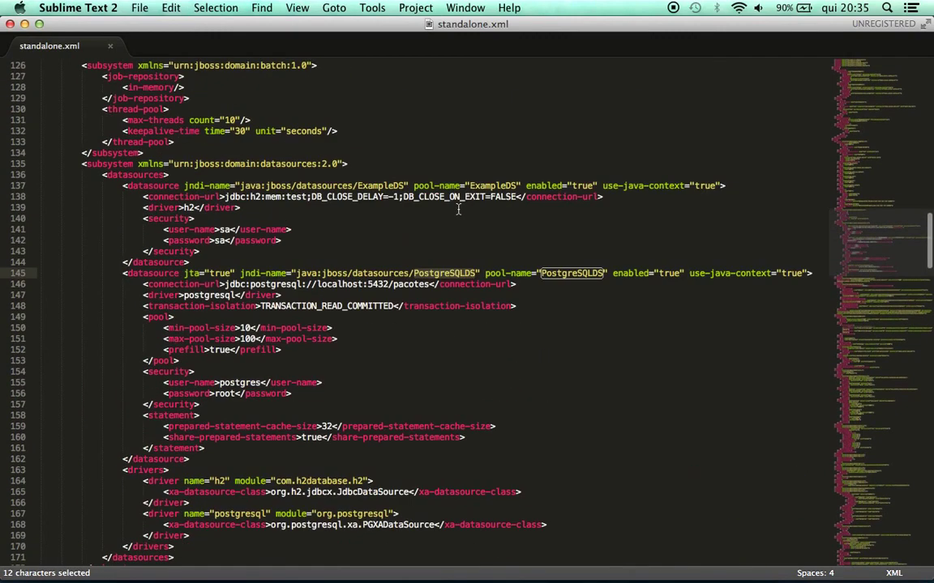
pyautogui.doubleClick(389, 188)
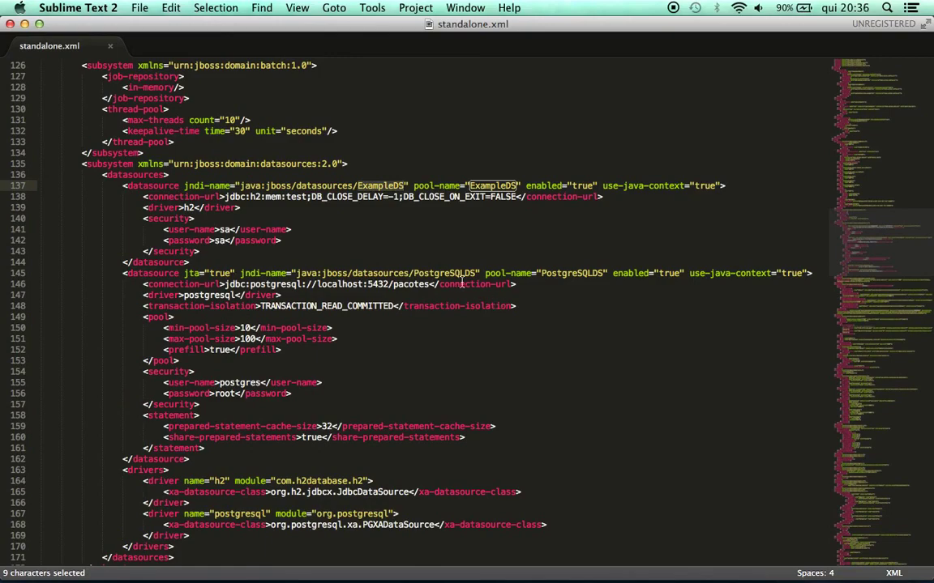
# Run Test Connection on PostgreSQLDS and confirm the successful result
pyautogui.press('super+Tab')
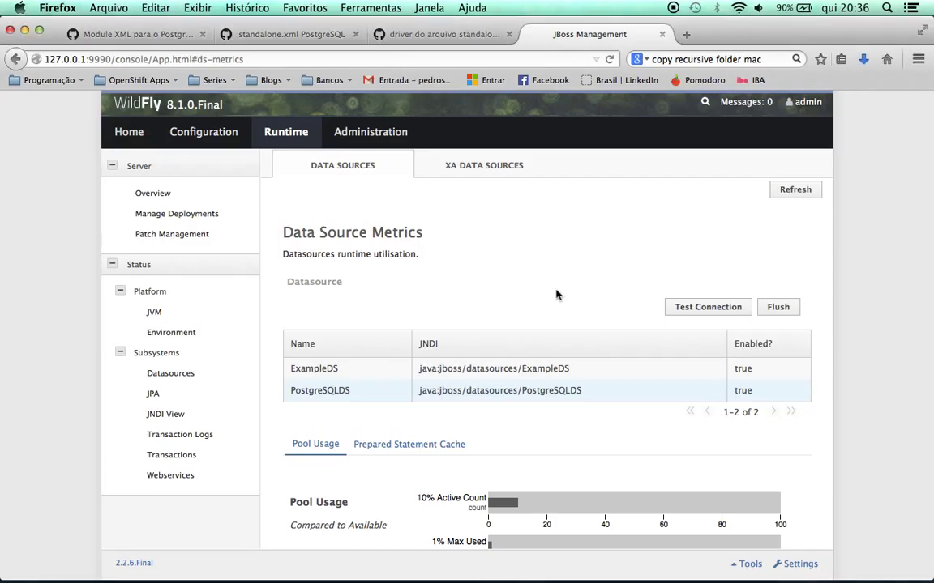
pyautogui.scroll(-2, 510, 277)
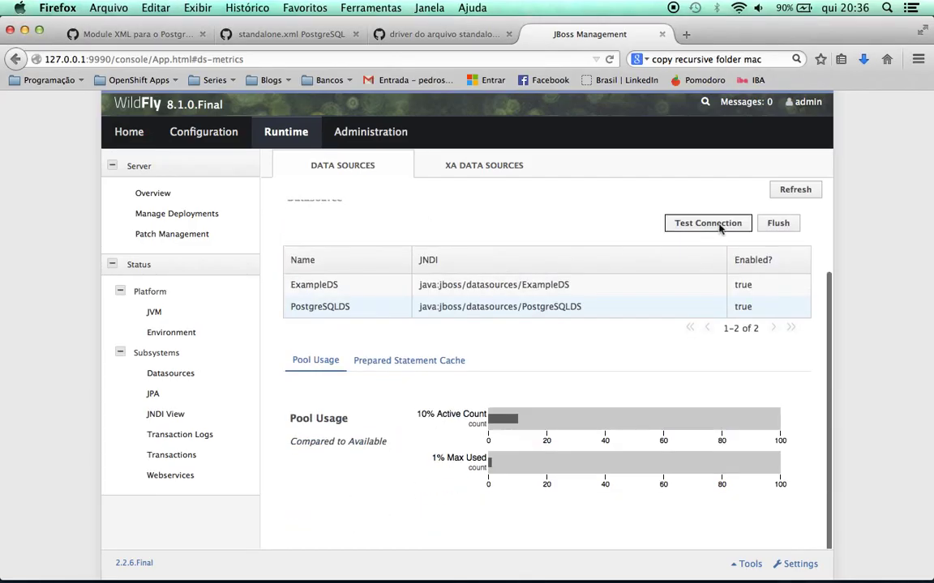
pyautogui.click(718, 225)
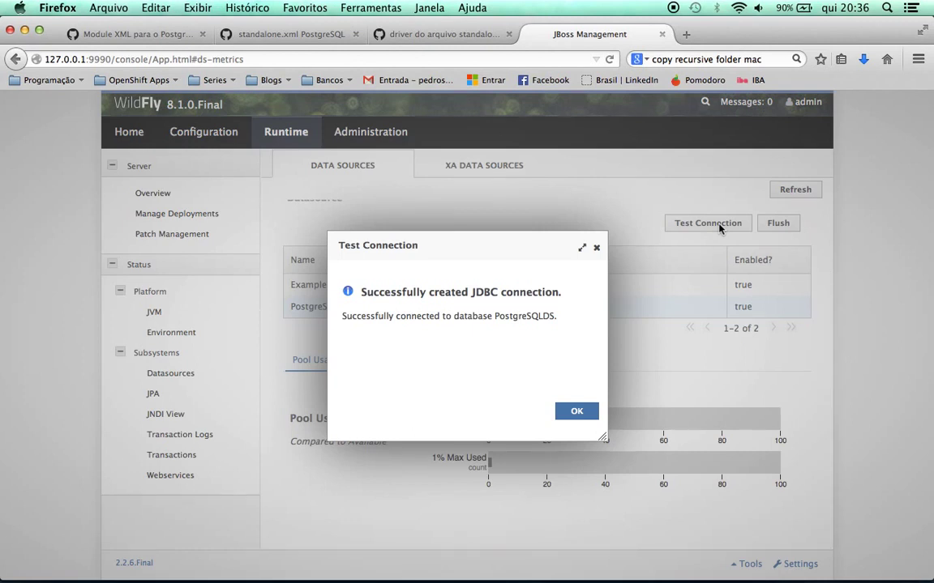
pyautogui.click(587, 411)
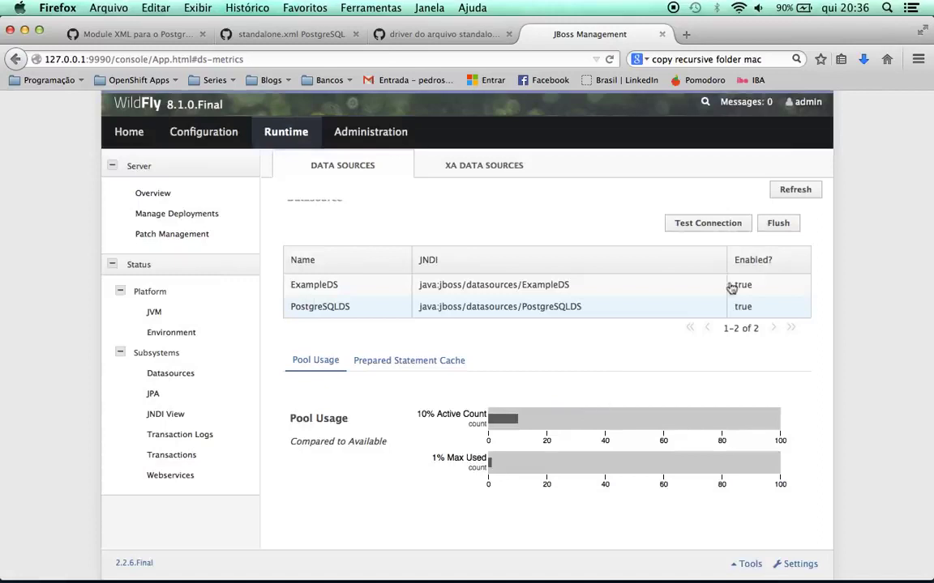